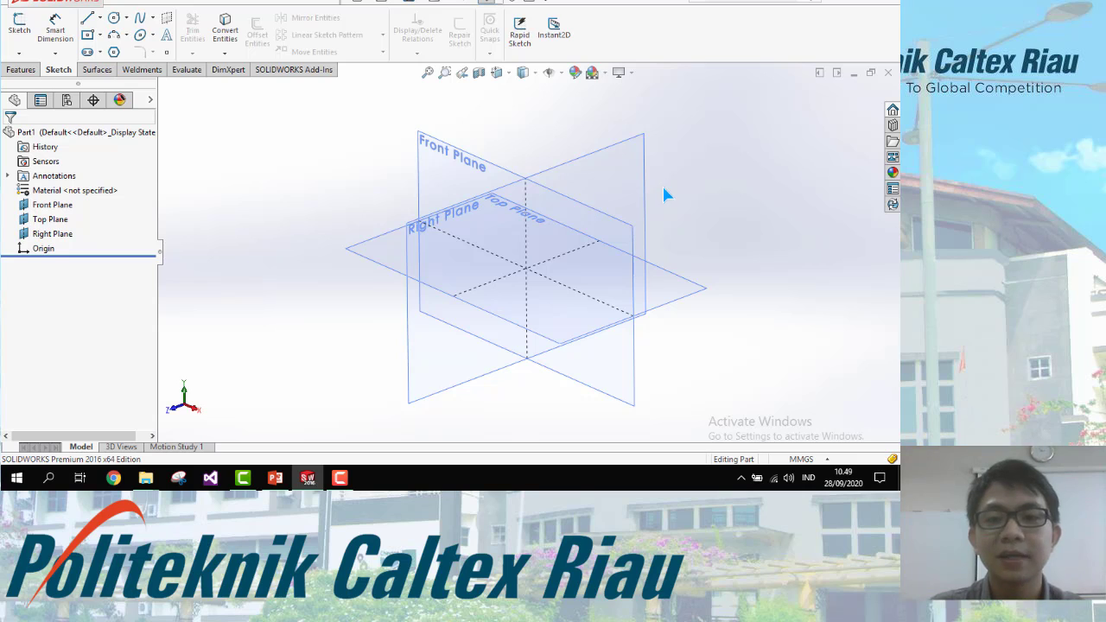
Step: Switch to PowerPoint, open the "CONTOH GAMBAR SKETCH 1" slide with the reference drawing, and return to SOLIDWORKS
{"action": "middle_click_drag", "start_coordinate": [610, 241], "coordinate": [611, 210]}
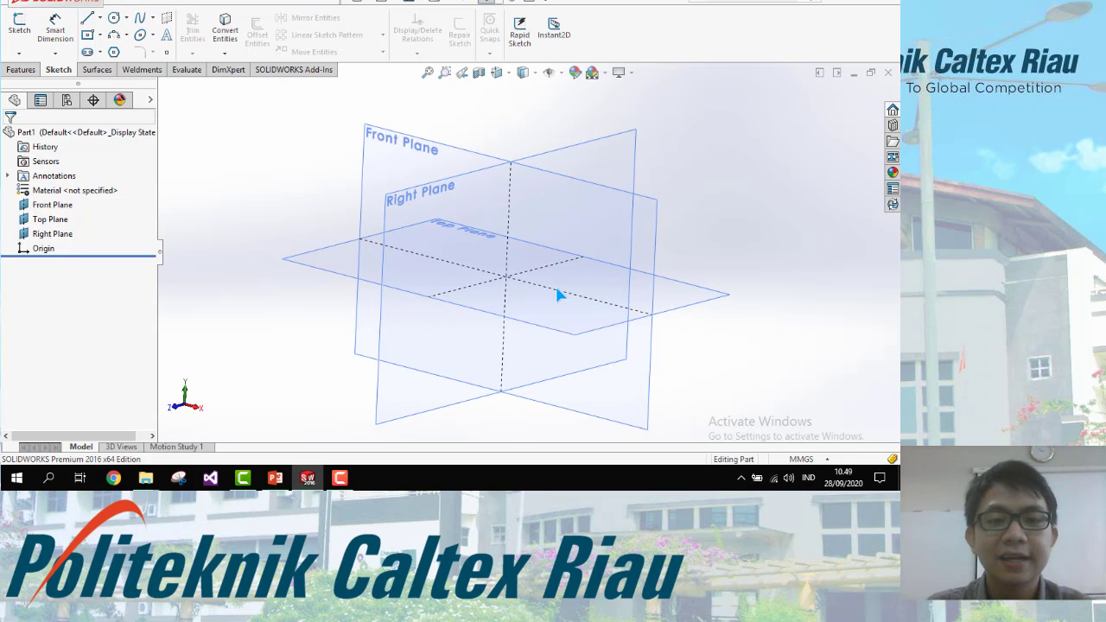
{"action": "middle_click_drag", "start_coordinate": [495, 318], "coordinate": [371, 424]}
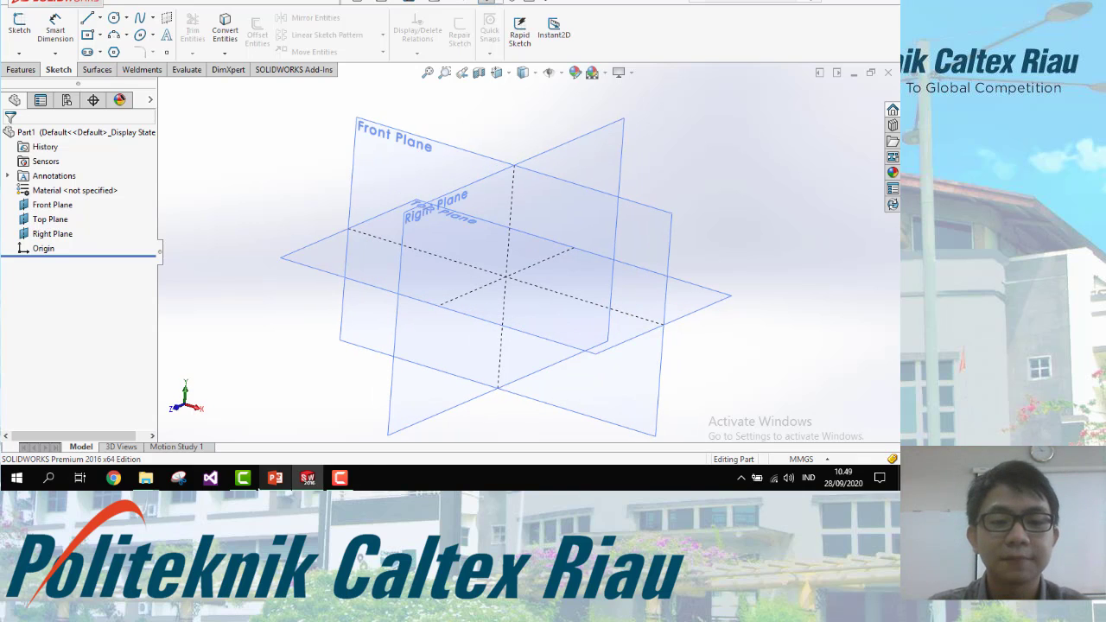
{"action": "left_click", "coordinate": [275, 478]}
{"action": "left_click", "coordinate": [94, 337]}
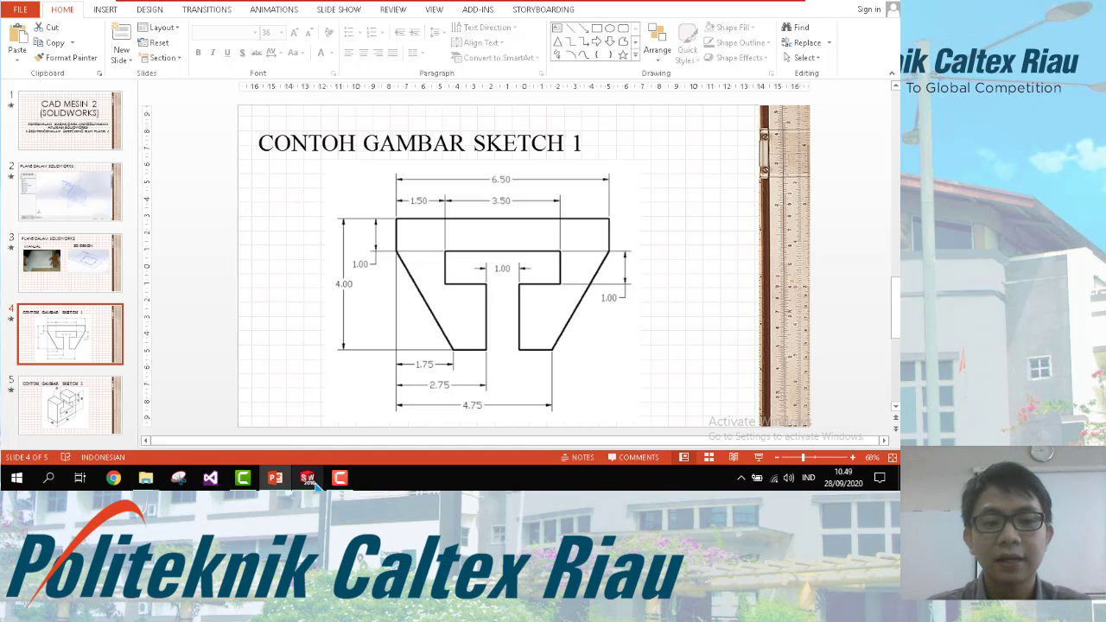
{"action": "left_click", "coordinate": [307, 478]}
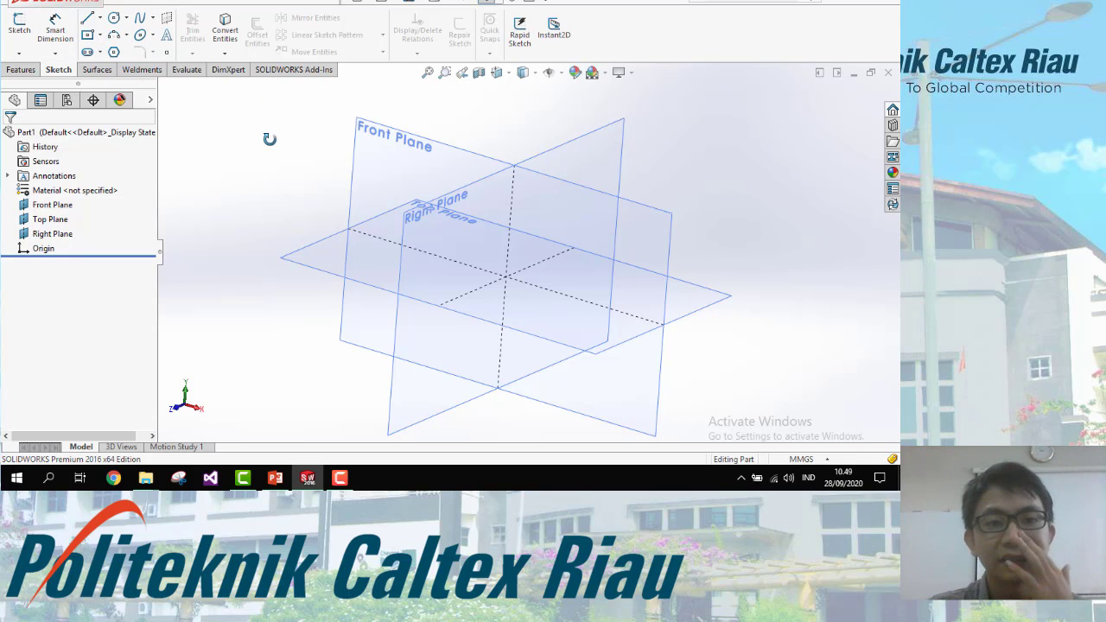
Step: Start a new 2D sketch on the Top Plane of the empty part
{"action": "middle_click_drag", "start_coordinate": [269, 138], "coordinate": [266, 189]}
{"action": "left_click", "coordinate": [19, 54]}
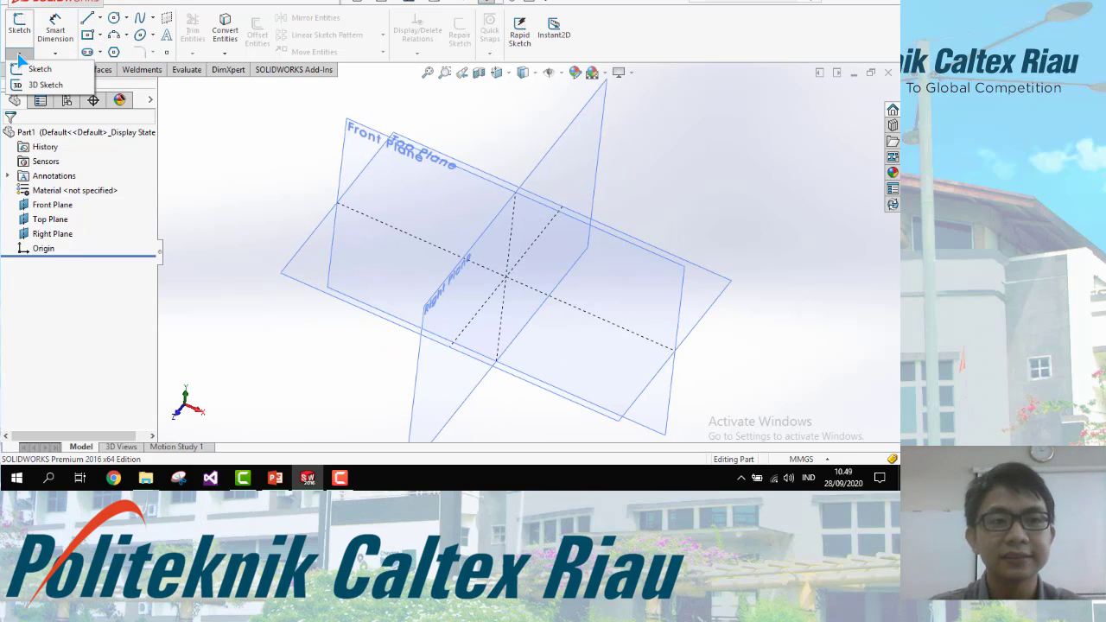
{"action": "mouse_move", "coordinate": [24, 57]}
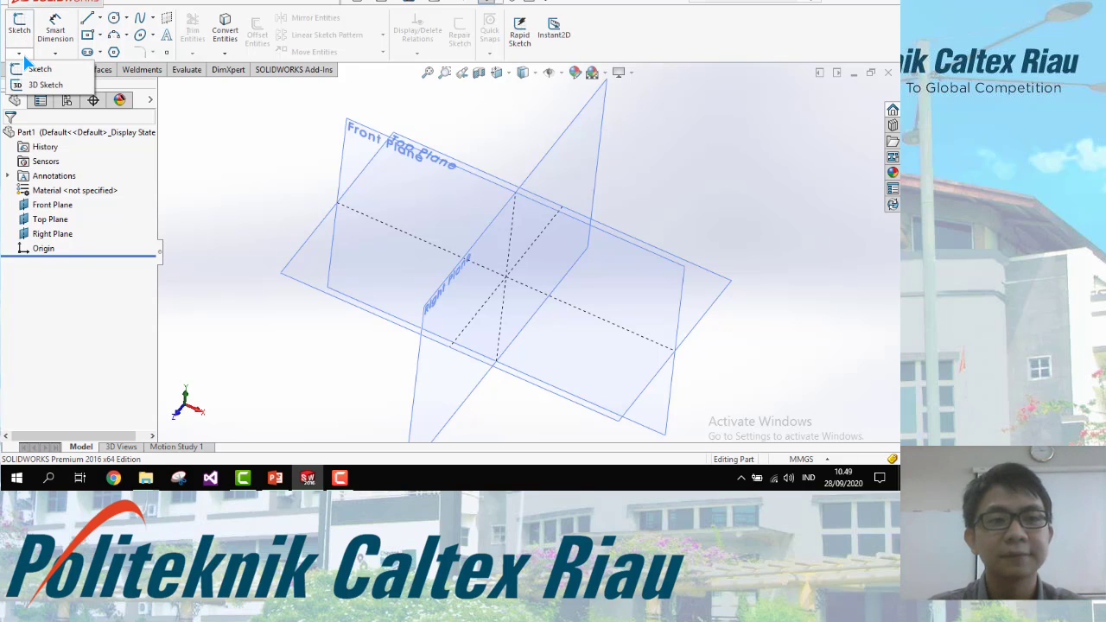
{"action": "left_click", "coordinate": [16, 56]}
{"action": "left_click", "coordinate": [17, 55]}
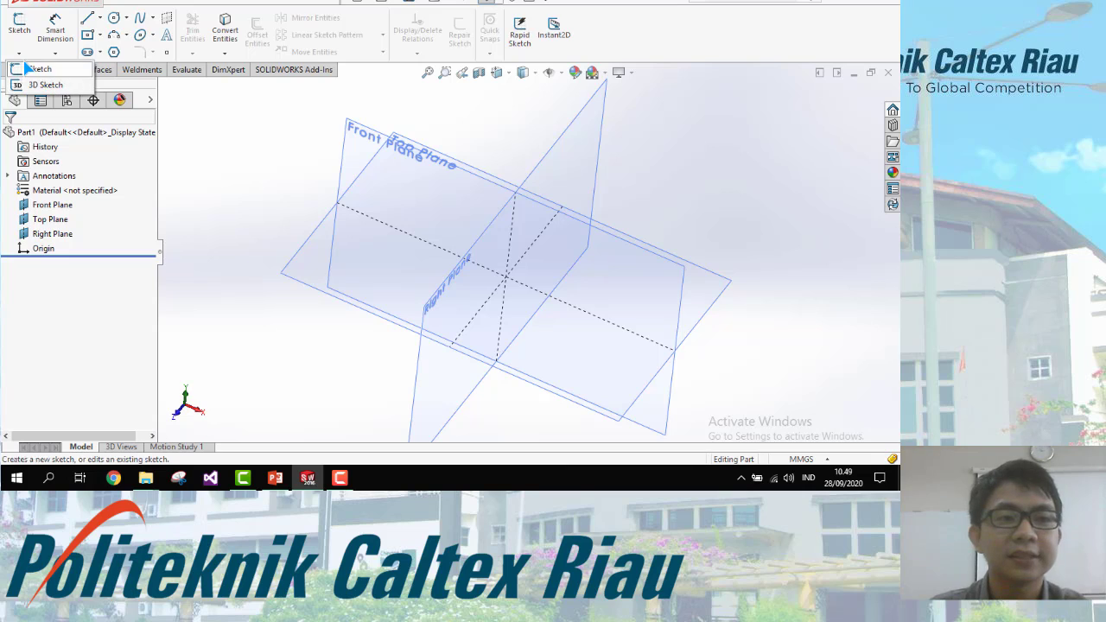
{"action": "left_click", "coordinate": [19, 33]}
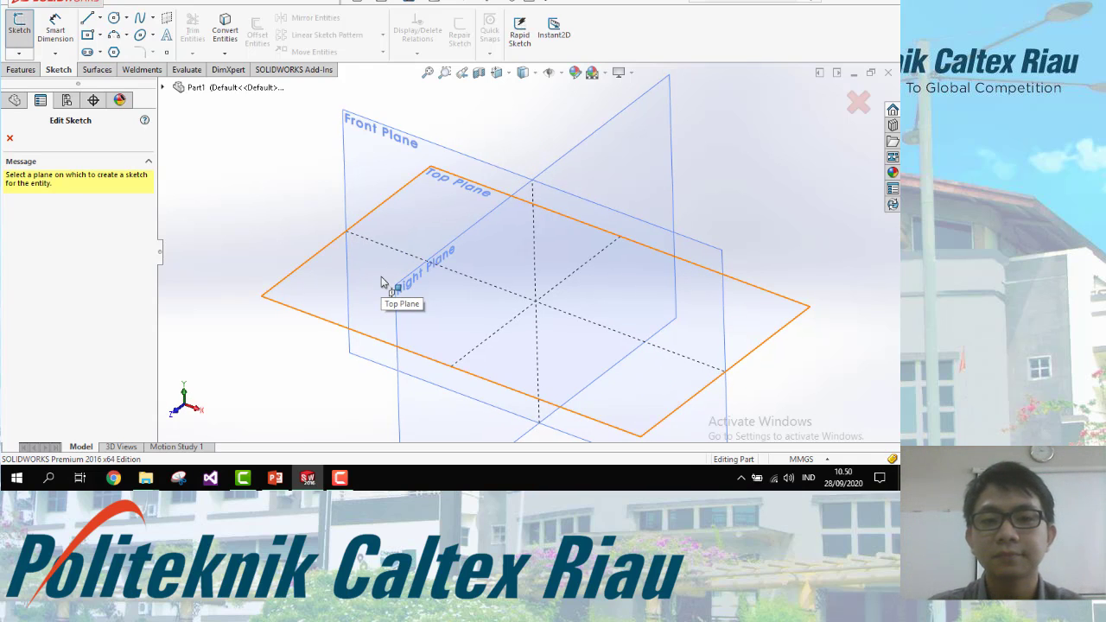
{"action": "middle_click_drag", "start_coordinate": [356, 253], "coordinate": [348, 272]}
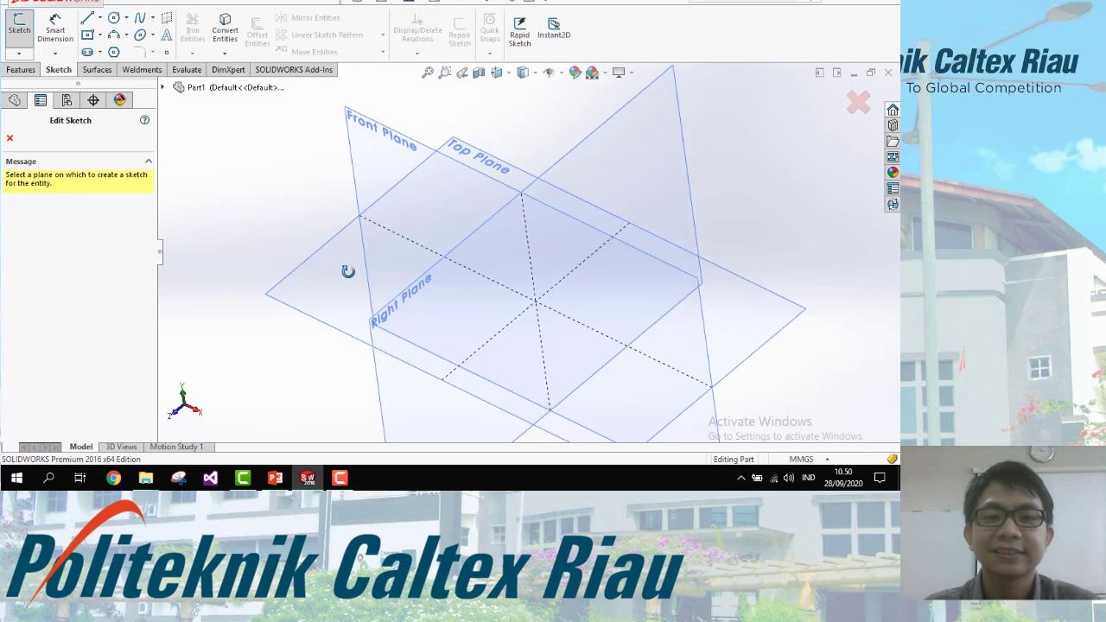
{"action": "middle_click_drag", "start_coordinate": [347, 271], "coordinate": [381, 207]}
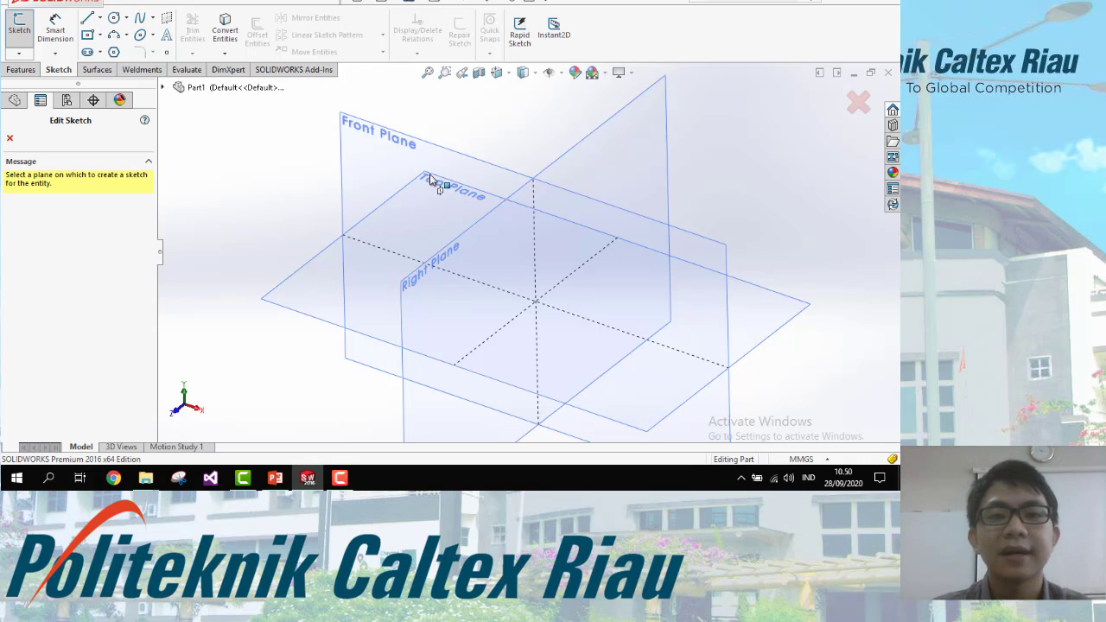
{"action": "left_click", "coordinate": [452, 145]}
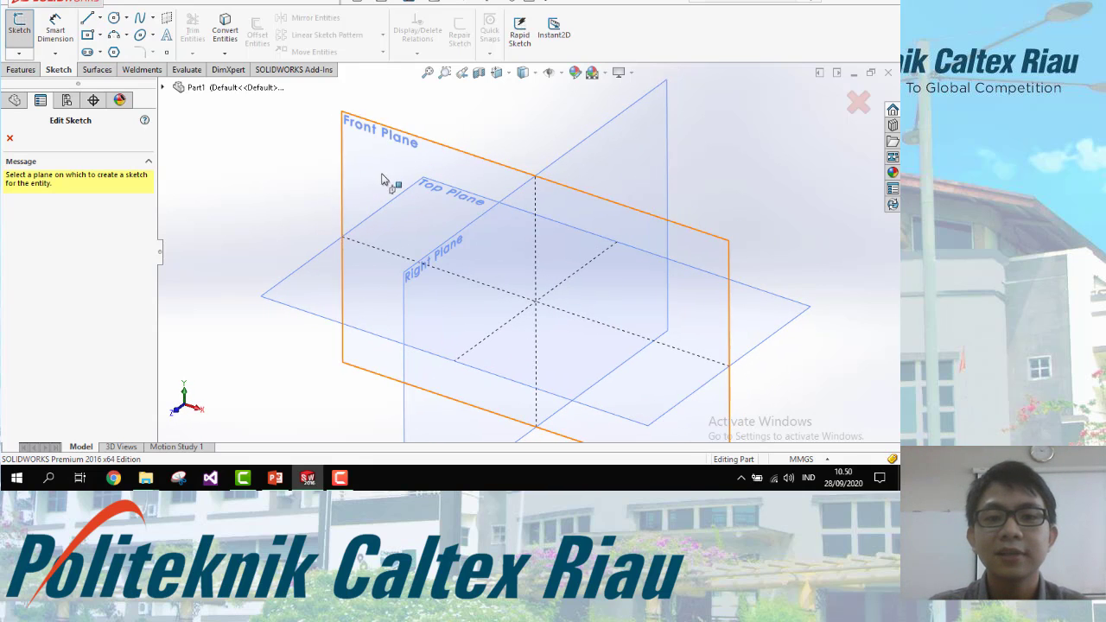
{"action": "left_click", "coordinate": [309, 311]}
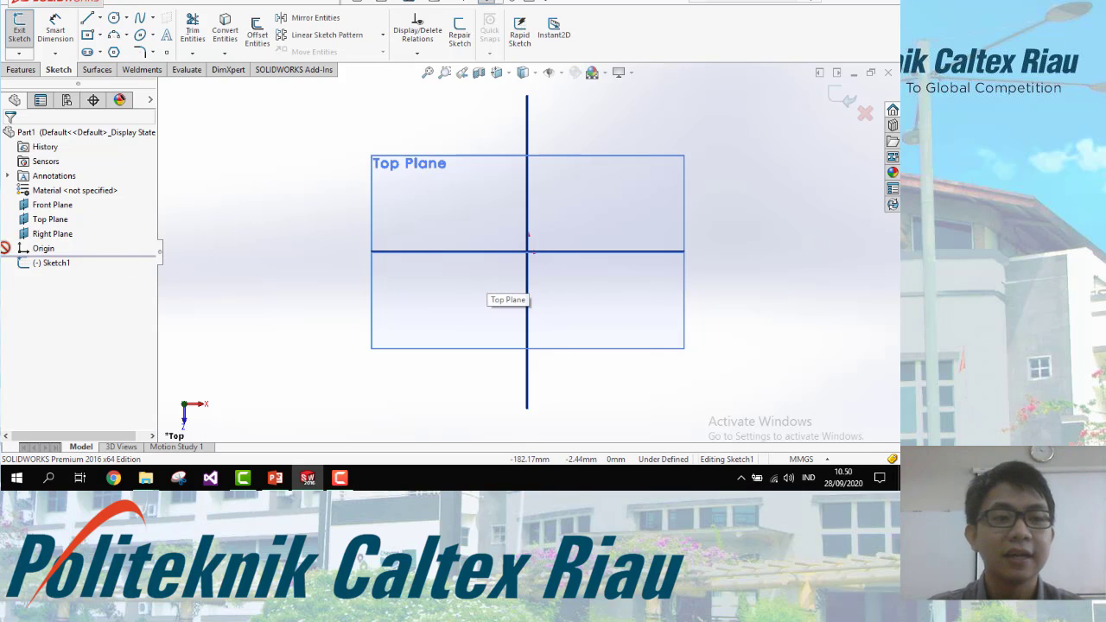
Step: Hide the Front Plane and the Right Plane while the Top Plane sketch is open
{"action": "left_click", "coordinate": [50, 208]}
{"action": "right_click", "coordinate": [54, 221]}
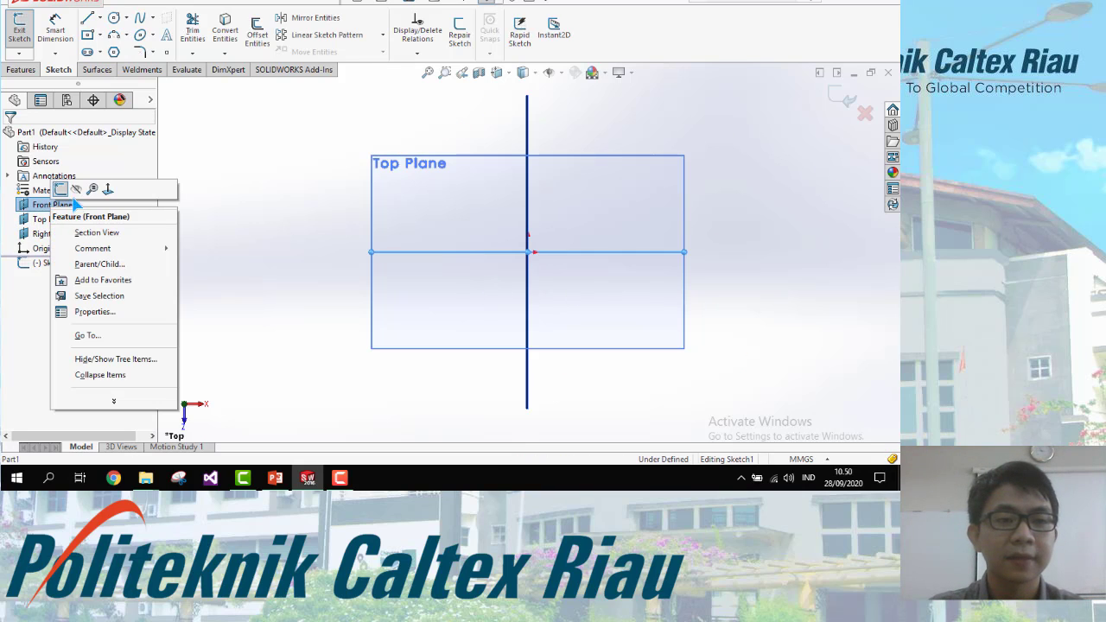
{"action": "left_click", "coordinate": [76, 188]}
{"action": "left_click", "coordinate": [52, 233]}
{"action": "right_click", "coordinate": [60, 234]}
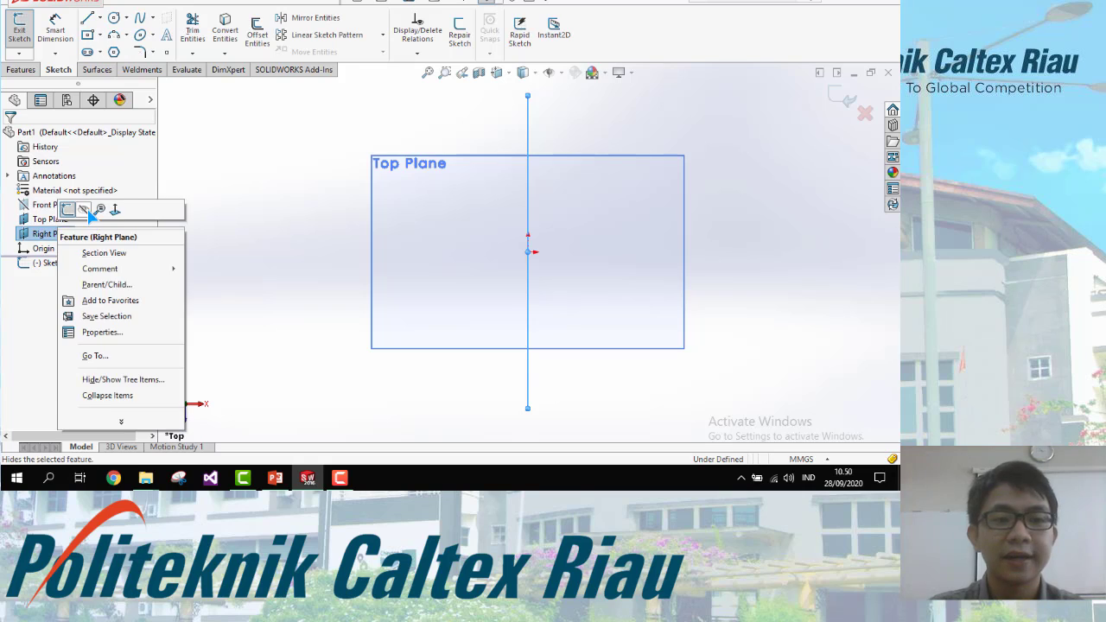
{"action": "left_click", "coordinate": [86, 210]}
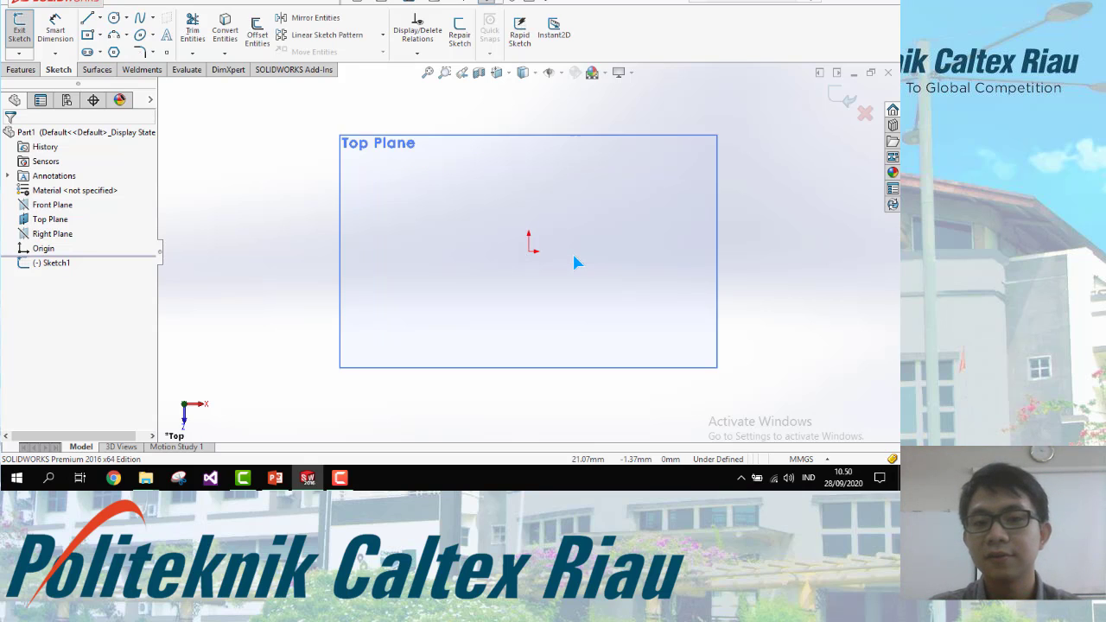
Step: Check the reference drawing in PowerPoint, and draw and delete a vertical trial line about 22 mm long upward from the sketch origin
{"action": "scroll", "coordinate": [572, 251], "scroll_direction": "down", "scroll_amount": 3}
{"action": "left_click", "coordinate": [507, 251]}
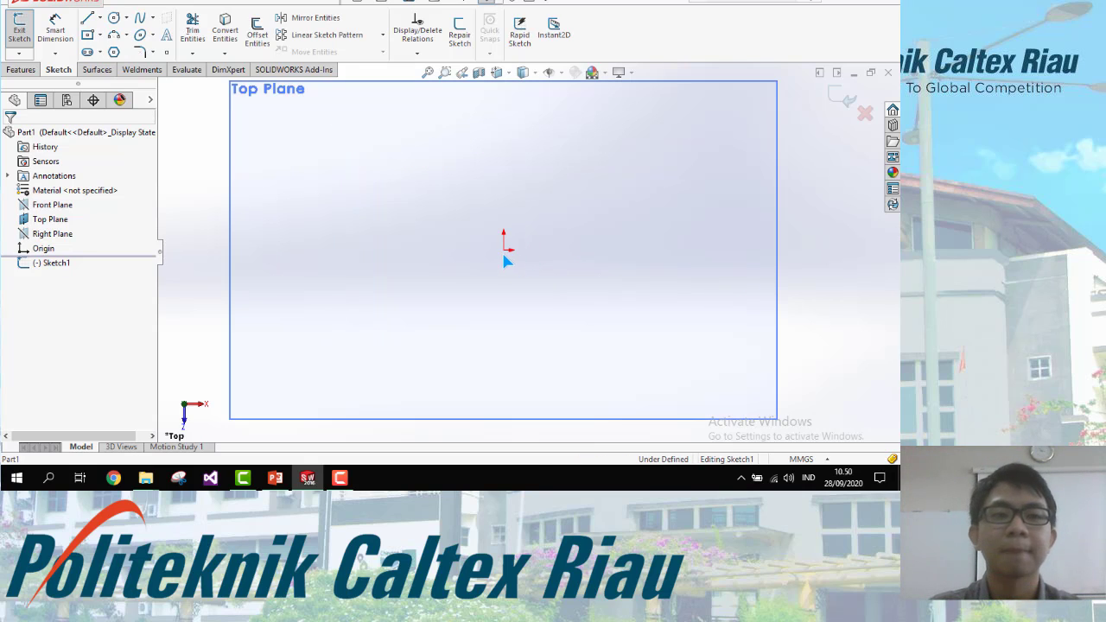
{"action": "key", "text": "alt+Tab"}
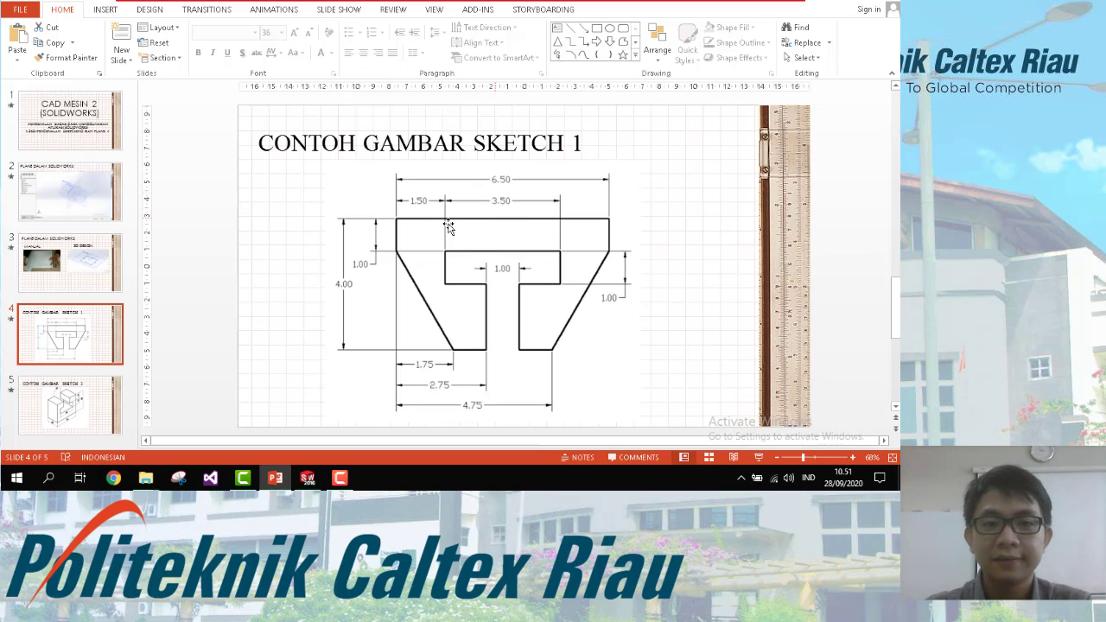
{"action": "key", "text": "alt+Tab"}
{"action": "left_click", "coordinate": [89, 19]}
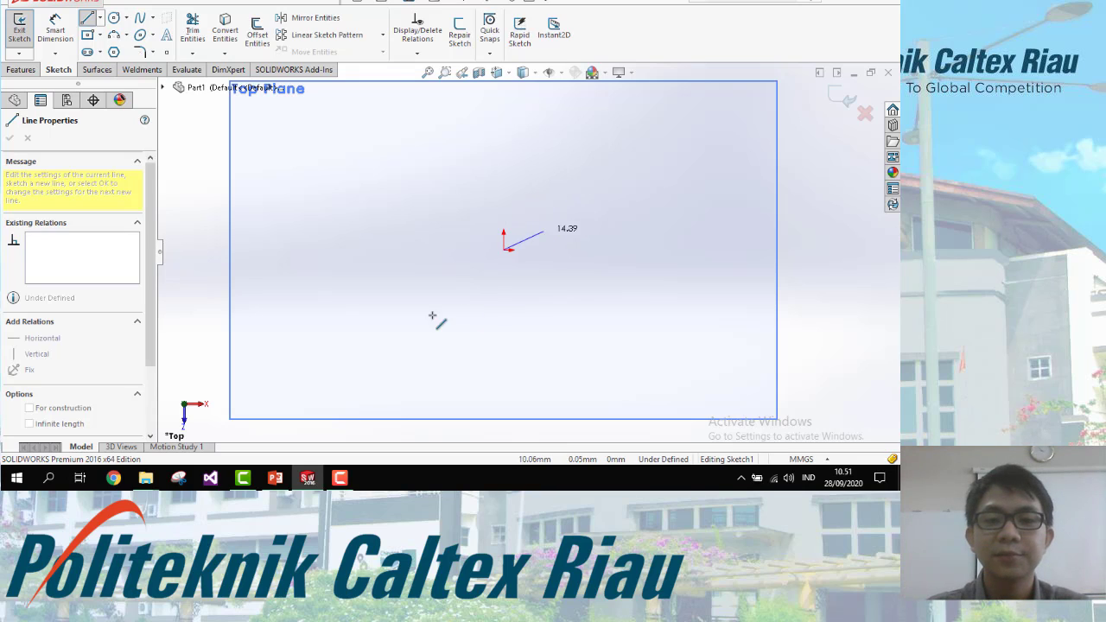
{"action": "left_click", "coordinate": [503, 181]}
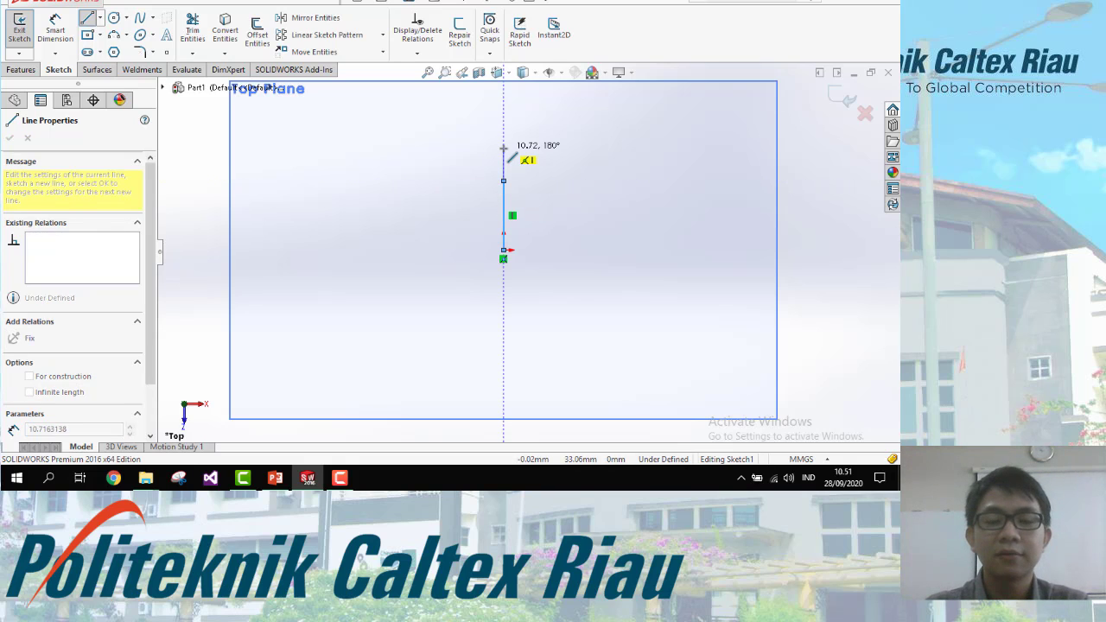
{"action": "key", "text": "Escape"}
{"action": "key", "text": "Escape"}
{"action": "left_click", "coordinate": [504, 194]}
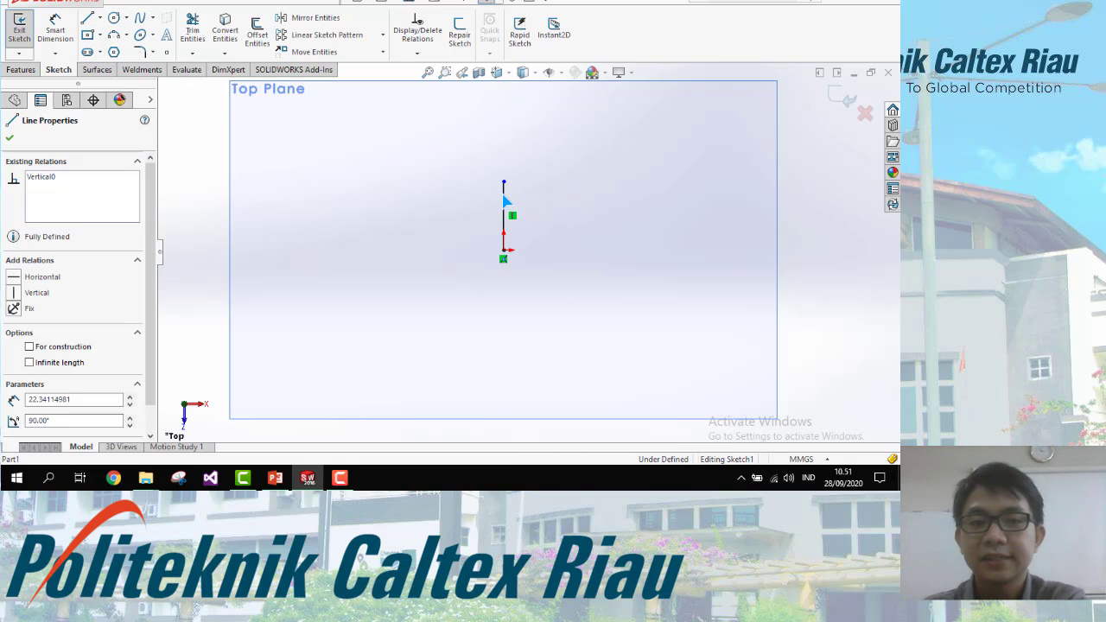
{"action": "key", "text": "Delete"}
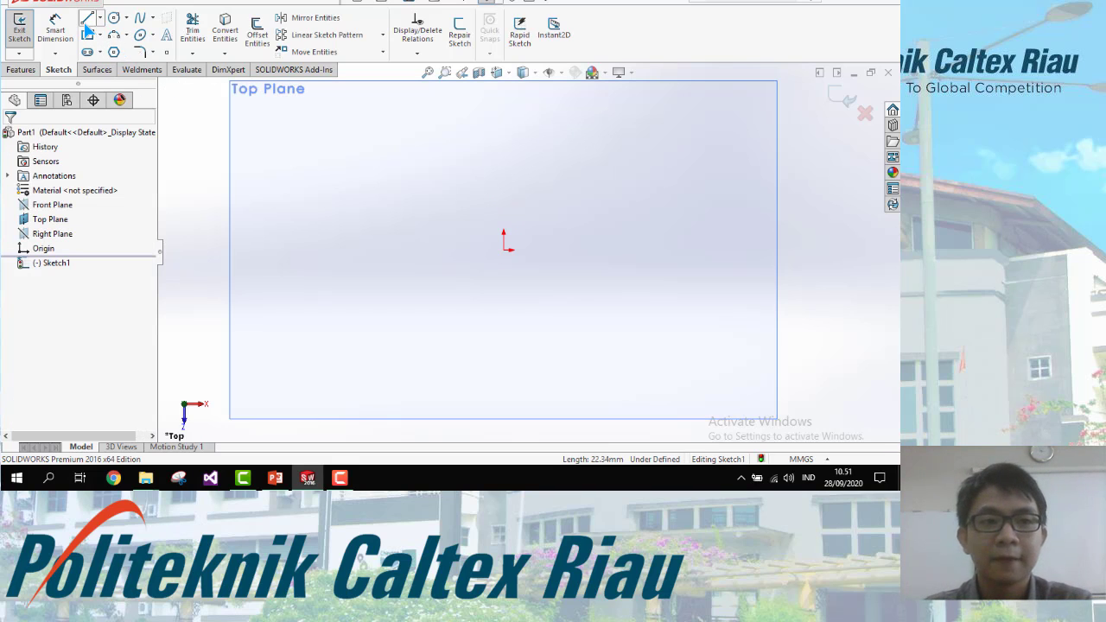
Step: Check the reference drawing again and draw its upper edge as a 6.5 mm horizontal line from the origin toward positive X
{"action": "key", "text": "alt+Tab"}
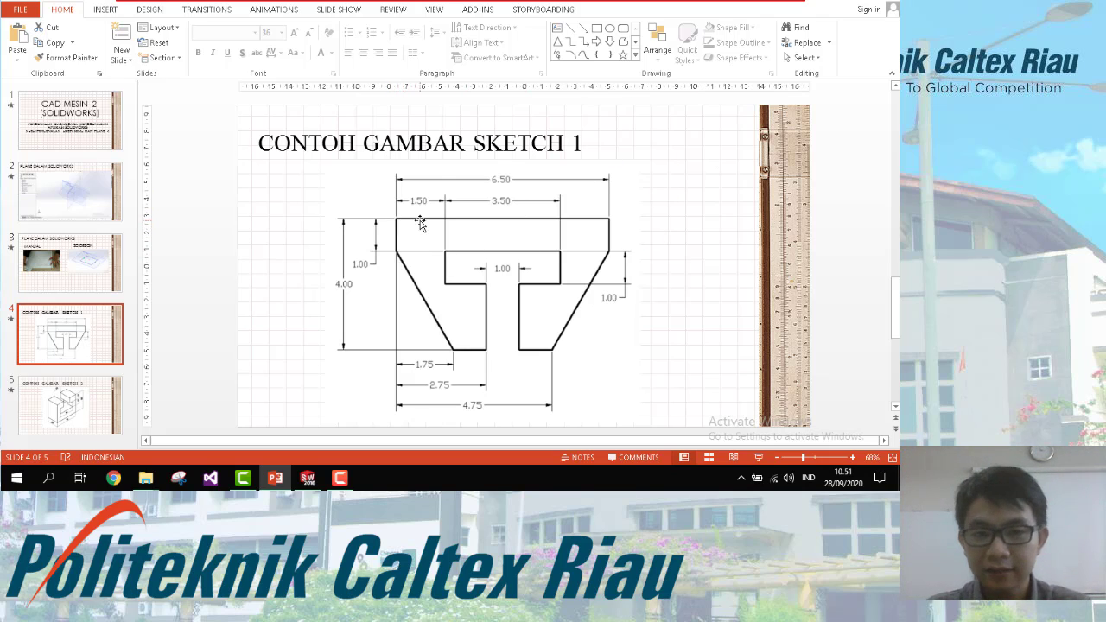
{"action": "key", "text": "alt+Tab"}
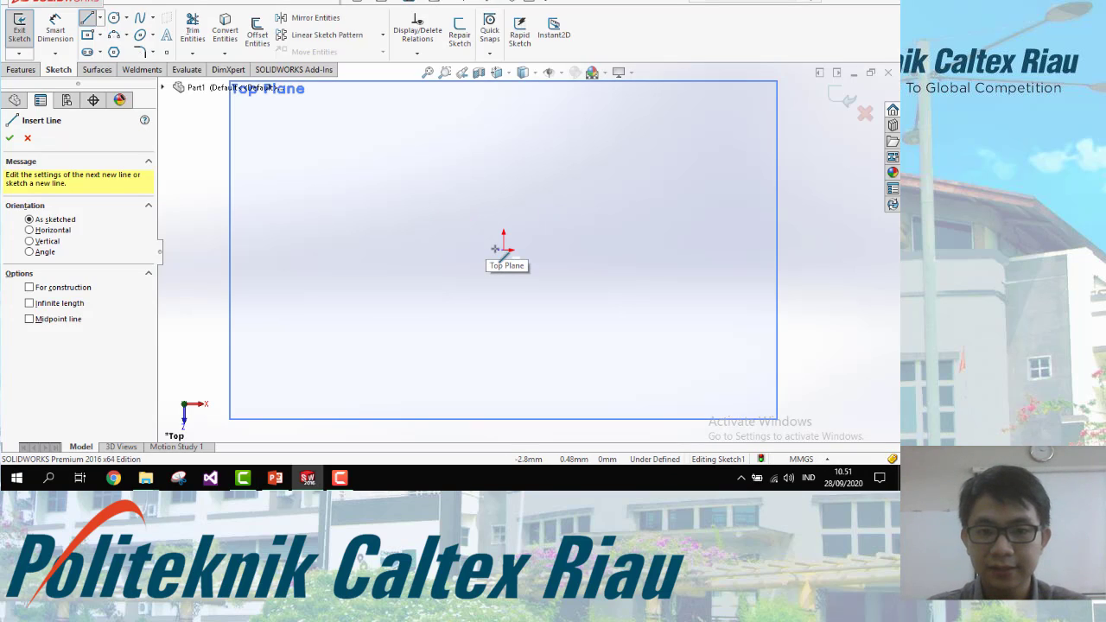
{"action": "left_click", "coordinate": [506, 251]}
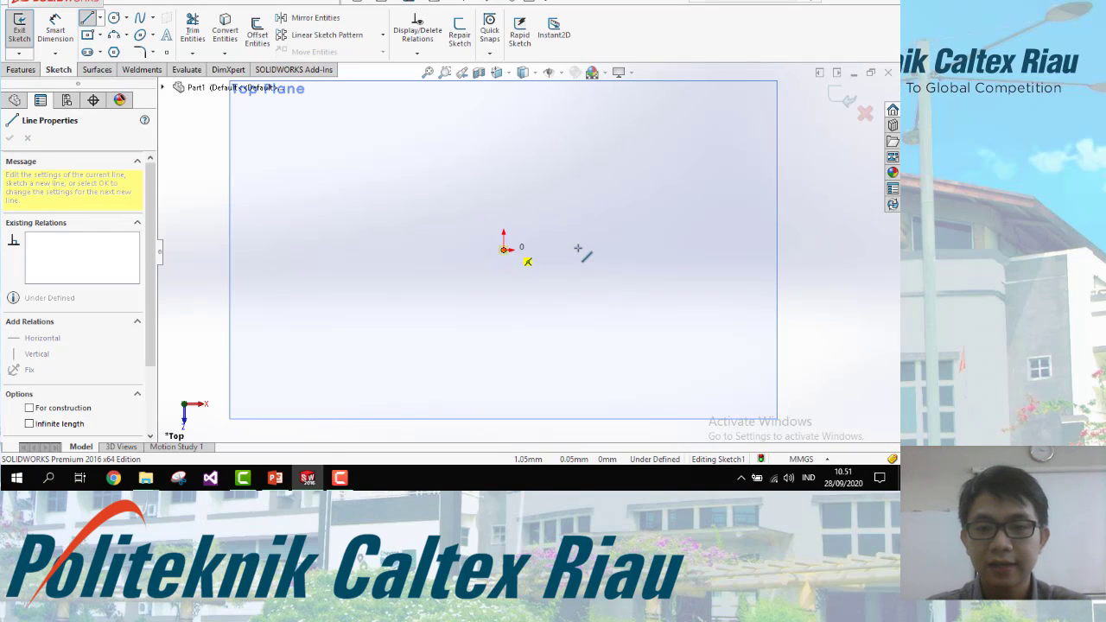
{"action": "left_click", "coordinate": [601, 250]}
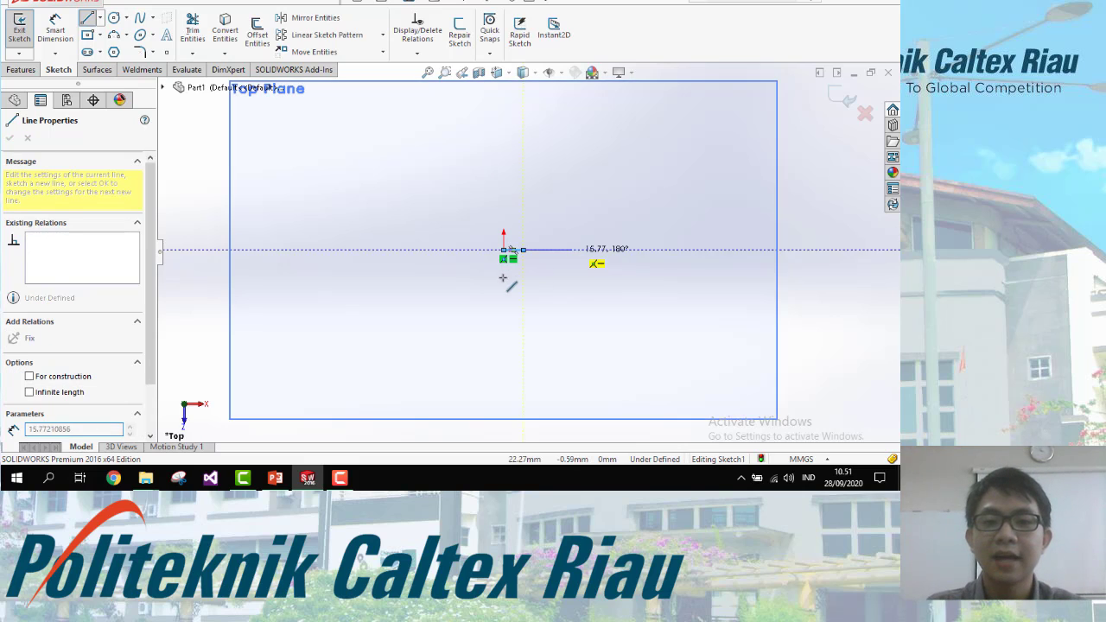
Step: Draw a vertical line about 1.6 mm long downward from the free end of the horizontal line and leave the Line tool
{"action": "scroll", "coordinate": [503, 266], "scroll_direction": "down", "scroll_amount": 6}
{"action": "scroll", "coordinate": [579, 278], "scroll_direction": "down", "scroll_amount": 2}
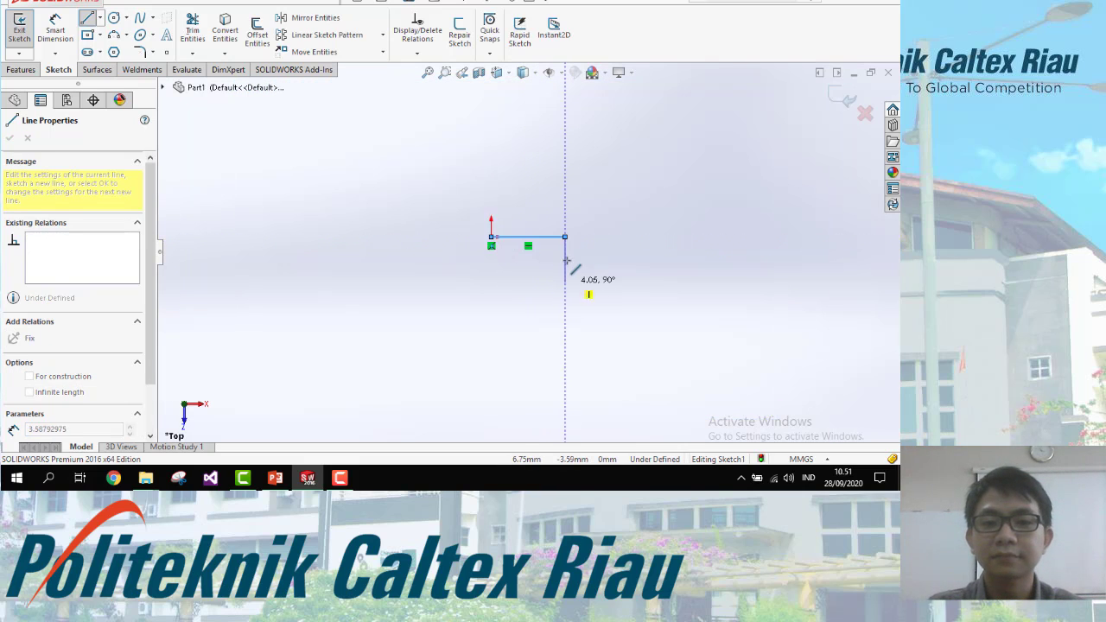
{"action": "scroll", "coordinate": [543, 248], "scroll_direction": "up", "scroll_amount": 5}
{"action": "scroll", "coordinate": [546, 246], "scroll_direction": "up", "scroll_amount": 5}
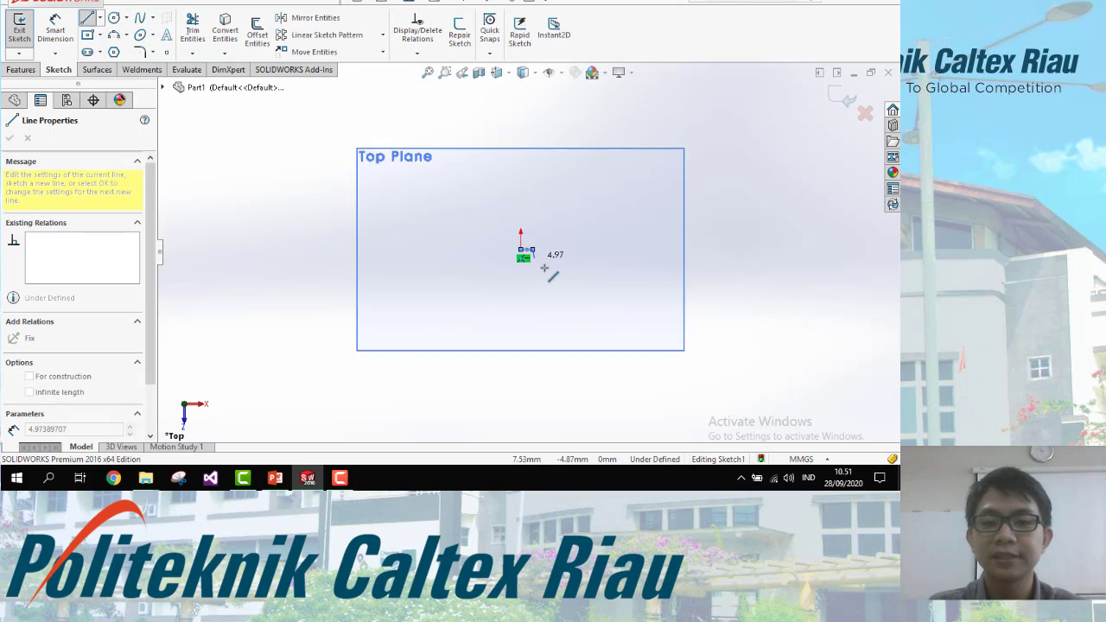
{"action": "scroll", "coordinate": [527, 251], "scroll_direction": "down", "scroll_amount": 5}
{"action": "scroll", "coordinate": [521, 235], "scroll_direction": "down", "scroll_amount": 5}
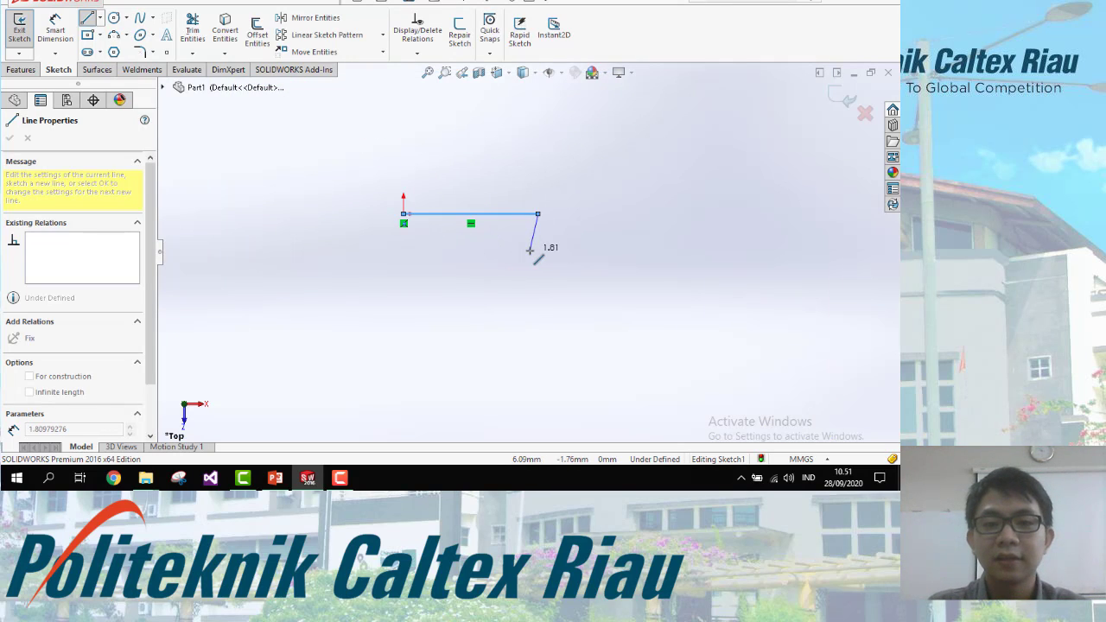
{"action": "left_click", "coordinate": [537, 249]}
{"action": "key", "text": "alt+Tab"}
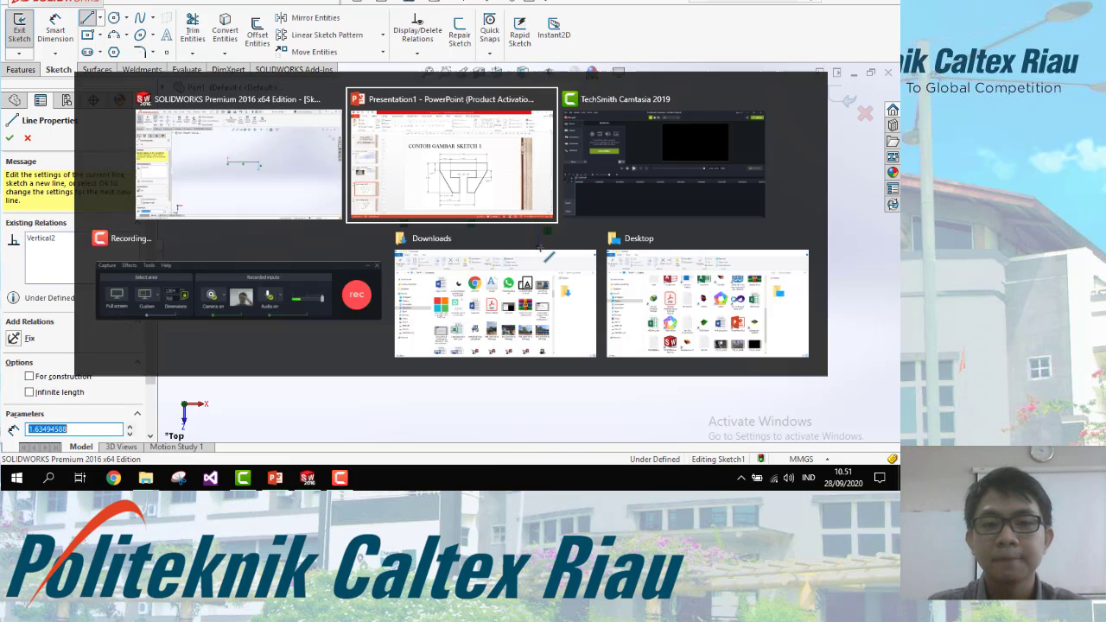
{"action": "key", "text": "alt+Tab"}
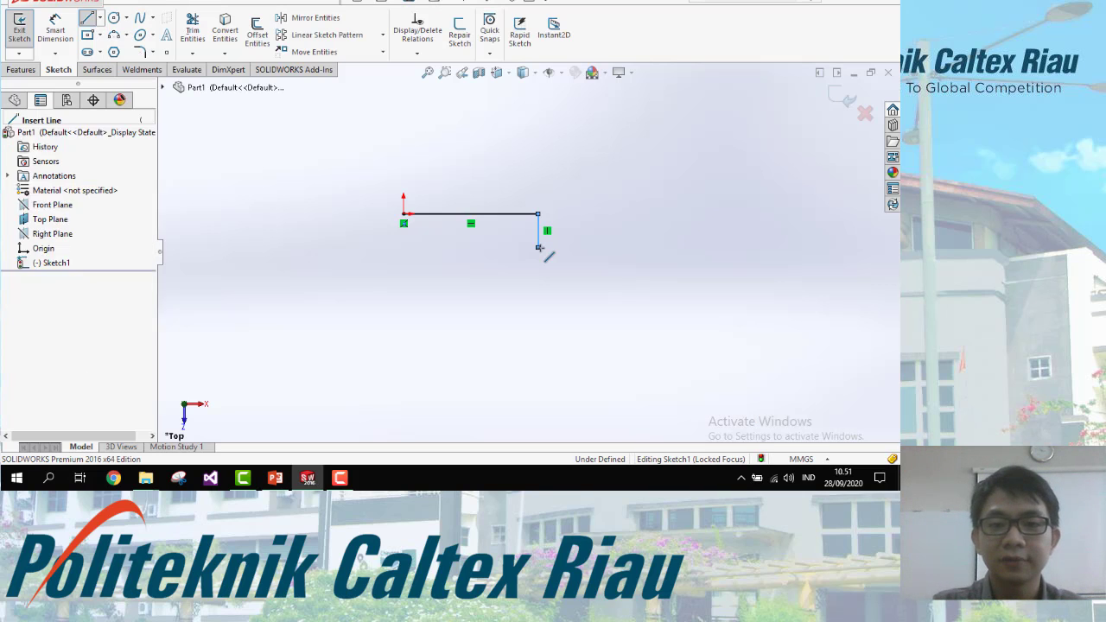
{"action": "key", "text": "Escape"}
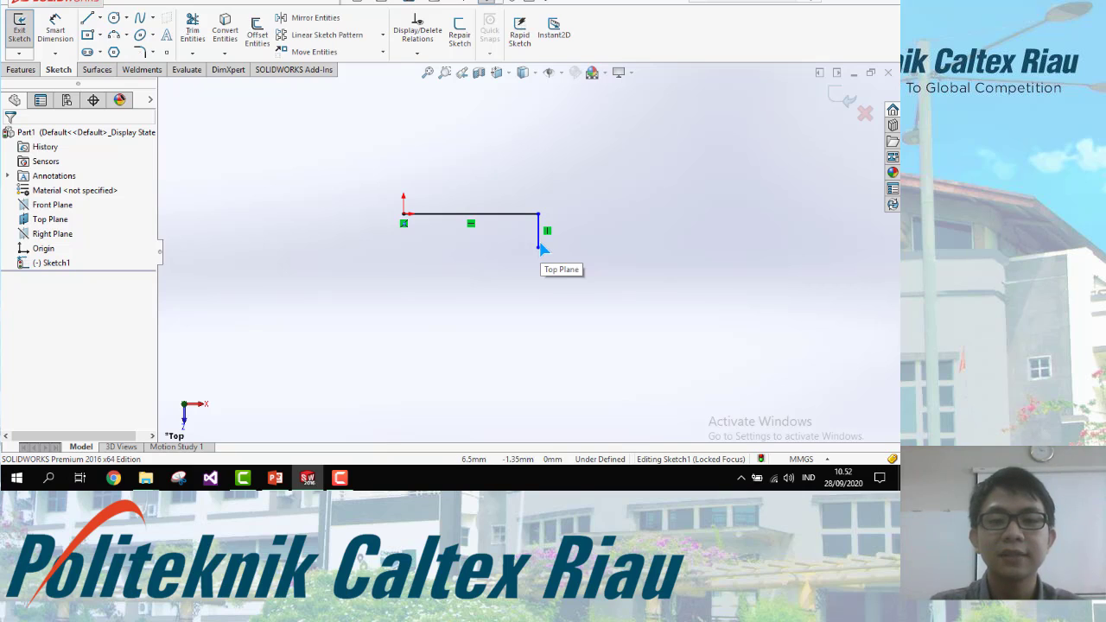
Step: Set the length of the short vertical line at the end of the horizontal line to 1 mm
{"action": "left_click", "coordinate": [539, 242]}
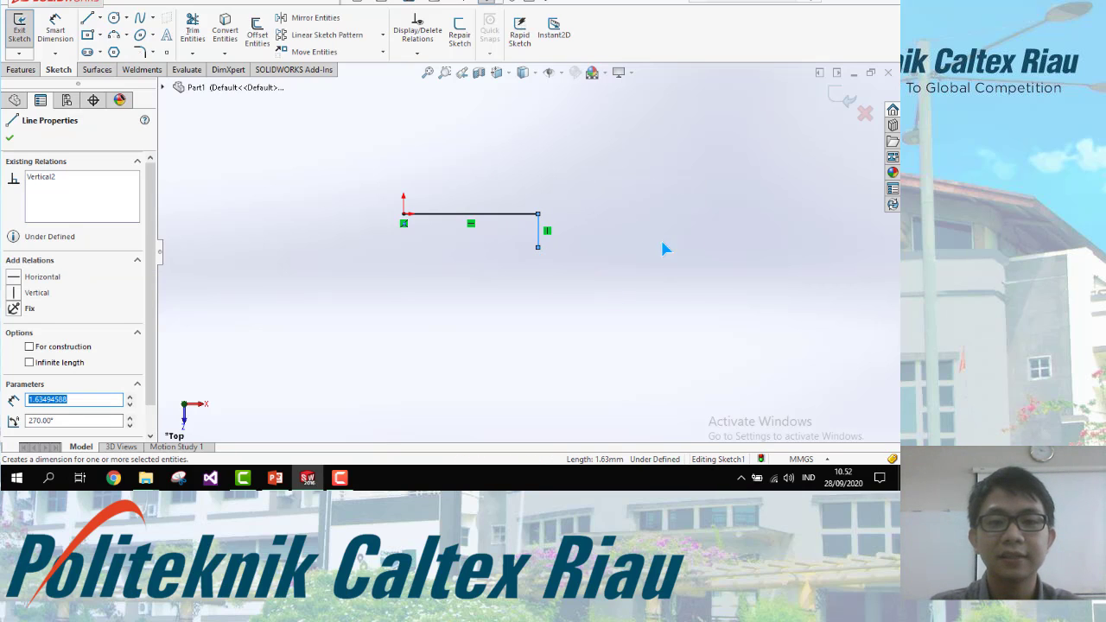
{"action": "key", "text": "Escape"}
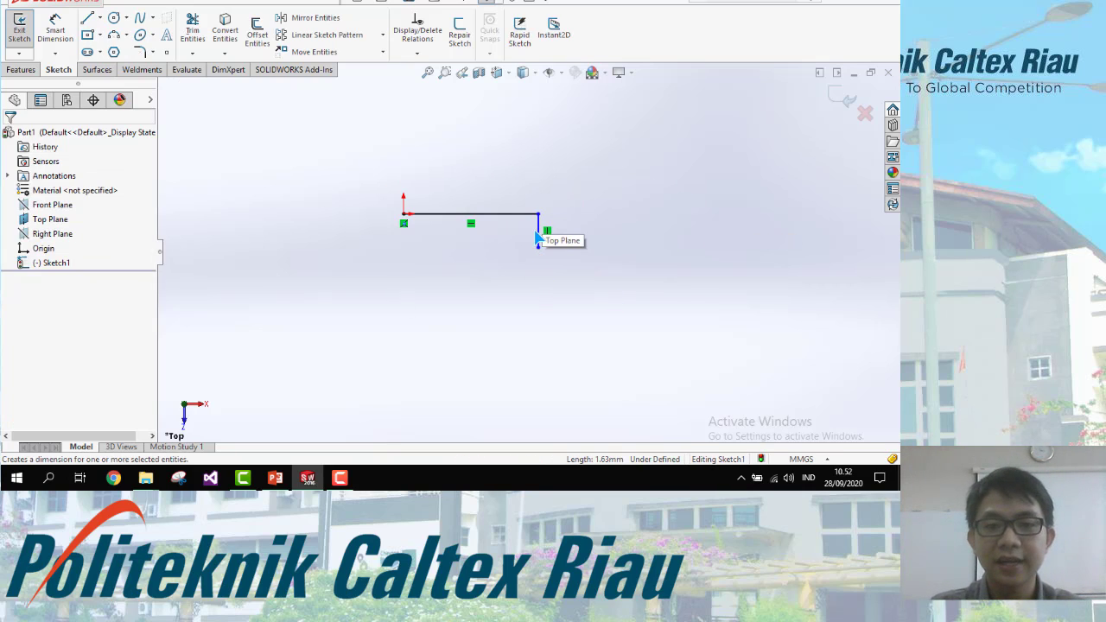
{"action": "left_click", "coordinate": [544, 230]}
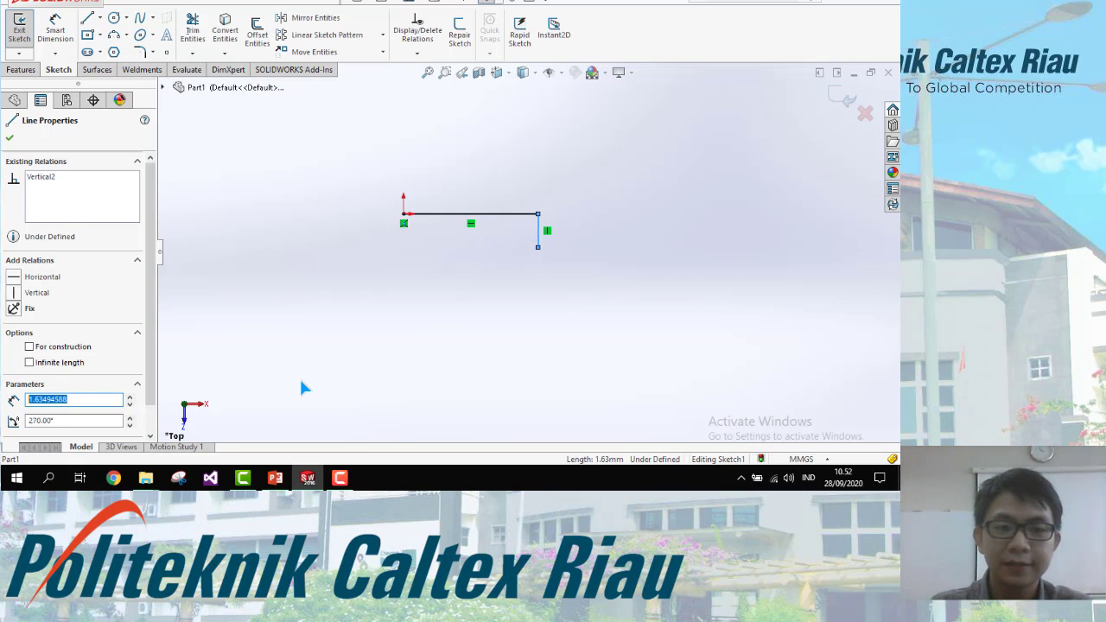
{"action": "type", "text": "1"}
{"action": "key", "text": "Return"}
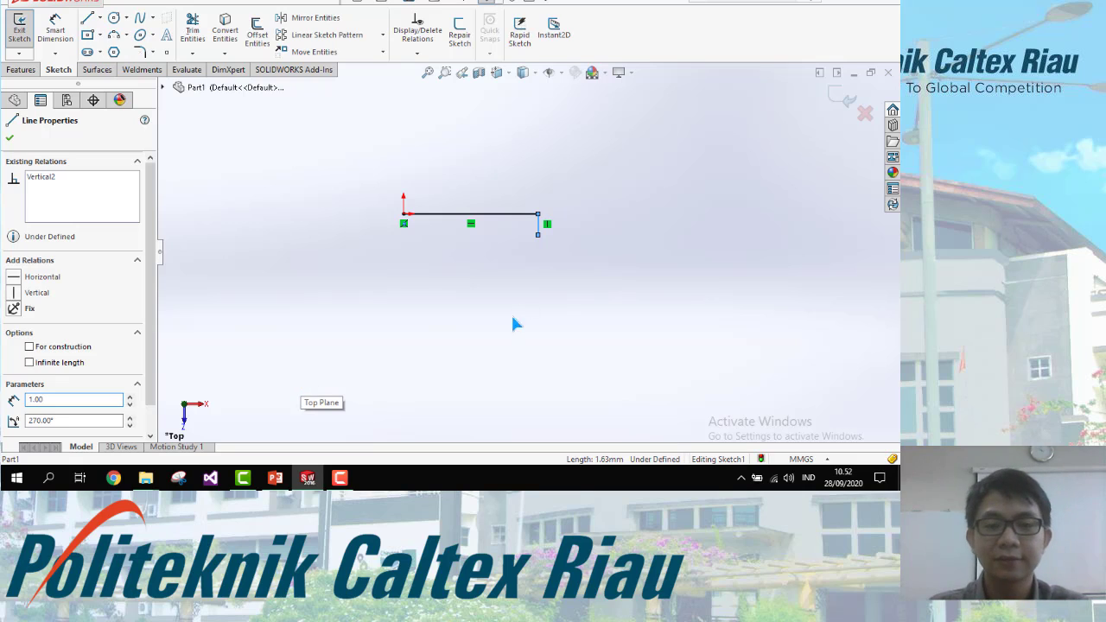
Step: Apply the 1 mm length to the short vertical line, clear the selection and check the reference drawing in PowerPoint
{"action": "scroll", "coordinate": [560, 187], "scroll_direction": "down", "scroll_amount": 3}
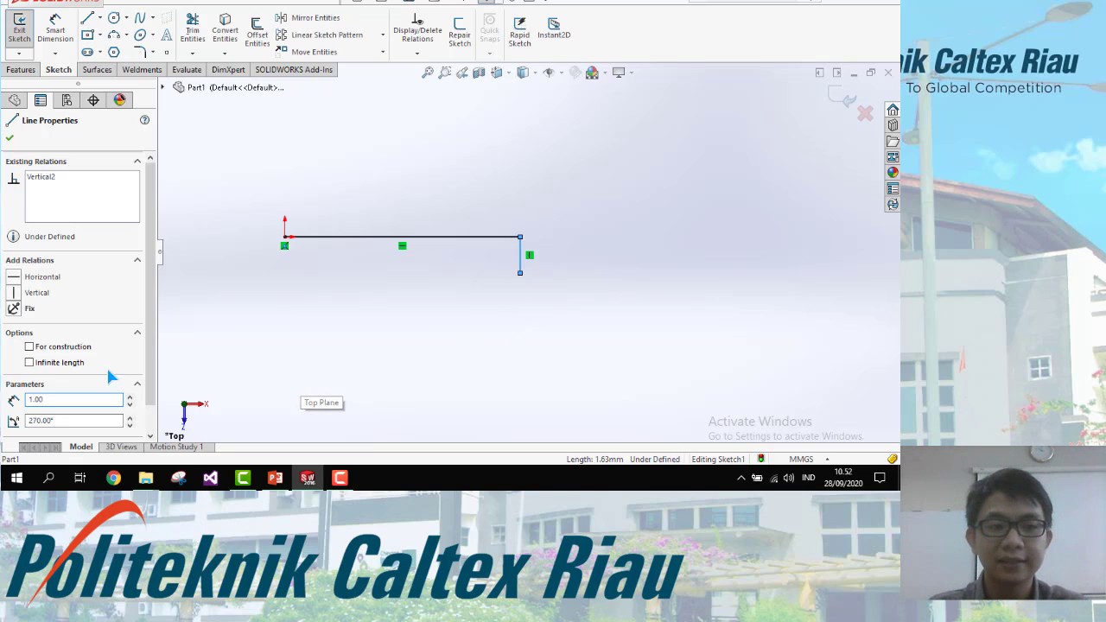
{"action": "left_click", "coordinate": [96, 399]}
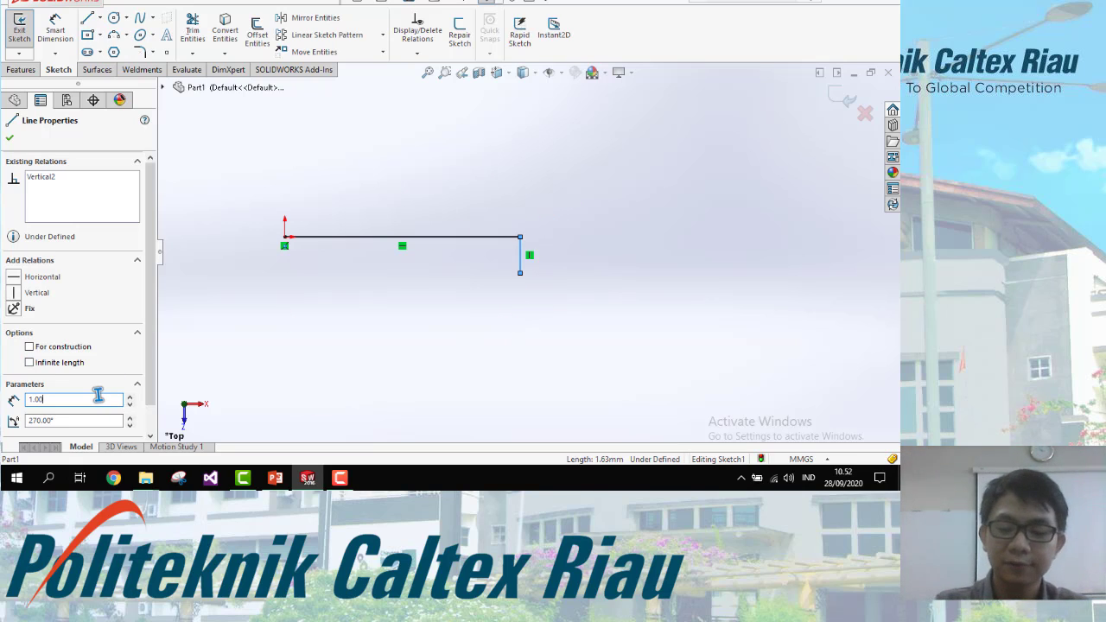
{"action": "left_click", "coordinate": [543, 314]}
{"action": "key", "text": "alt+Tab"}
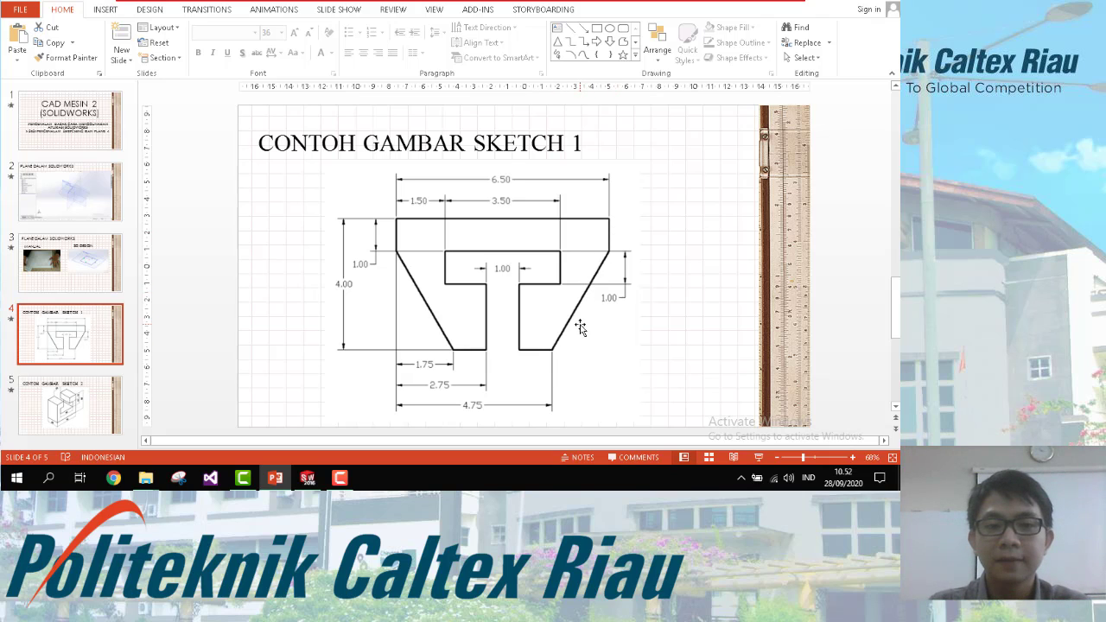
{"action": "key", "text": "alt+Tab"}
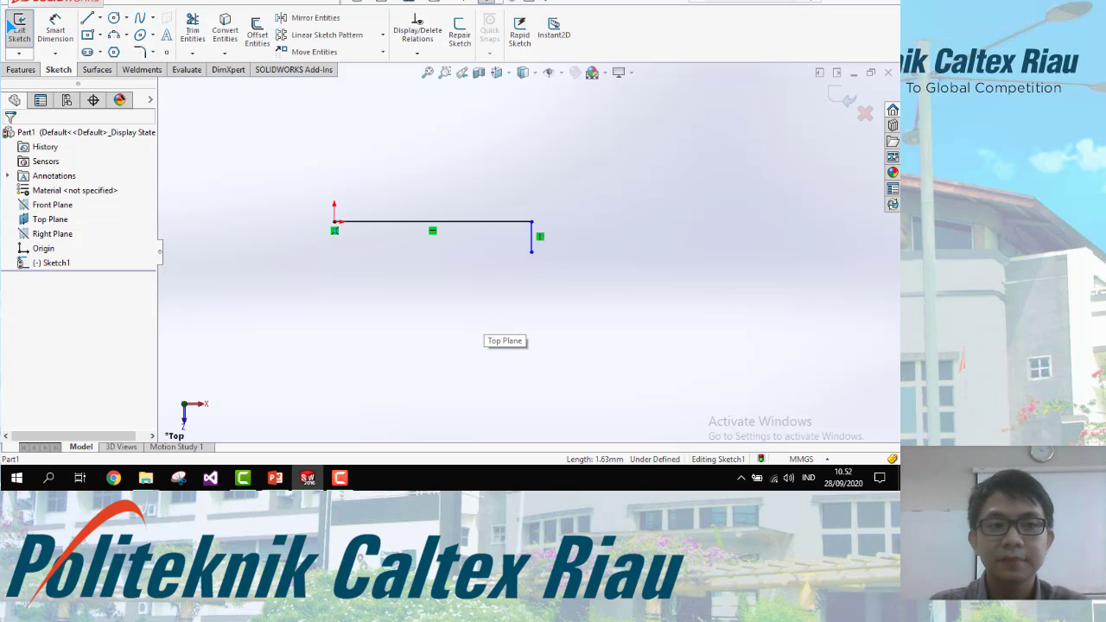
Step: Draw a slanted line about 4 mm long from the lower end of the short vertical line, down and inward as in the reference drawing
{"action": "left_click", "coordinate": [87, 17]}
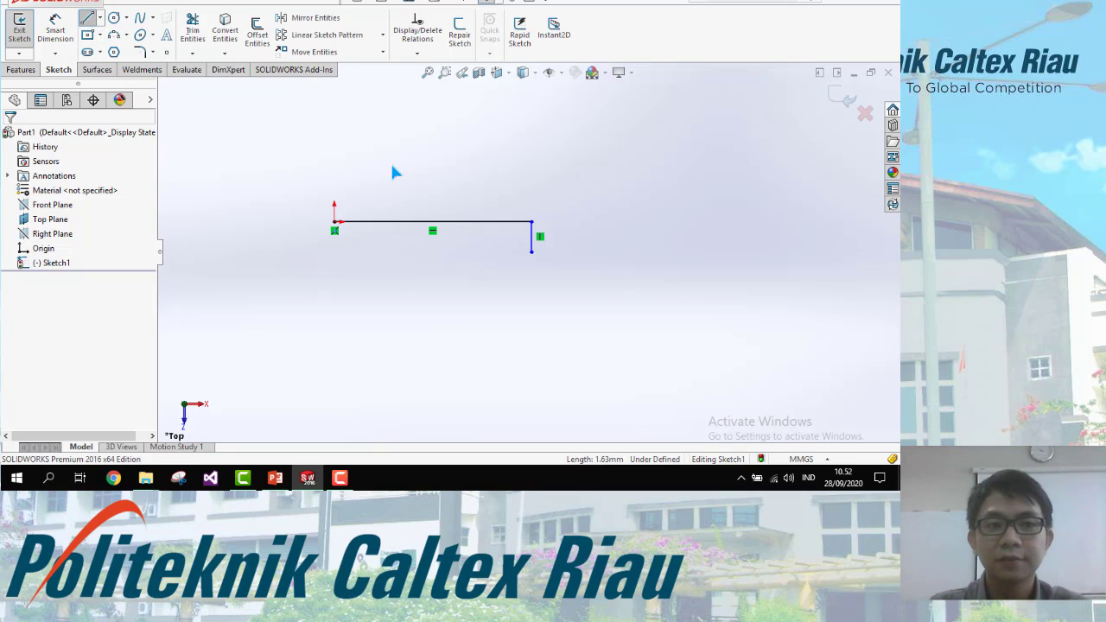
{"action": "left_click", "coordinate": [532, 250]}
{"action": "key", "text": "Escape"}
{"action": "key", "text": "Escape"}
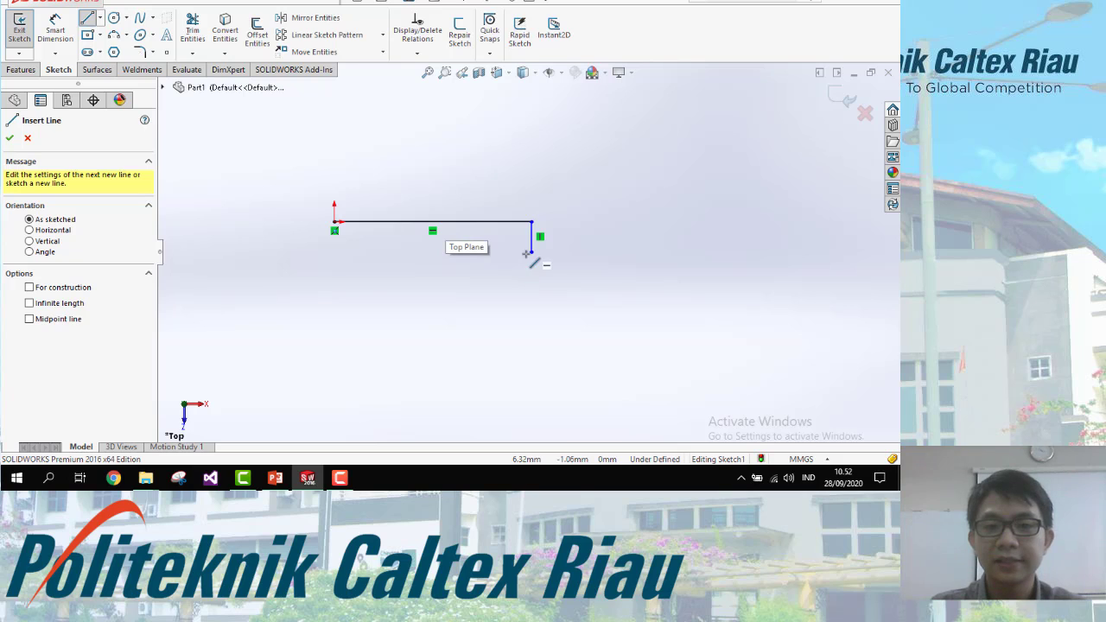
{"action": "left_click", "coordinate": [532, 251]}
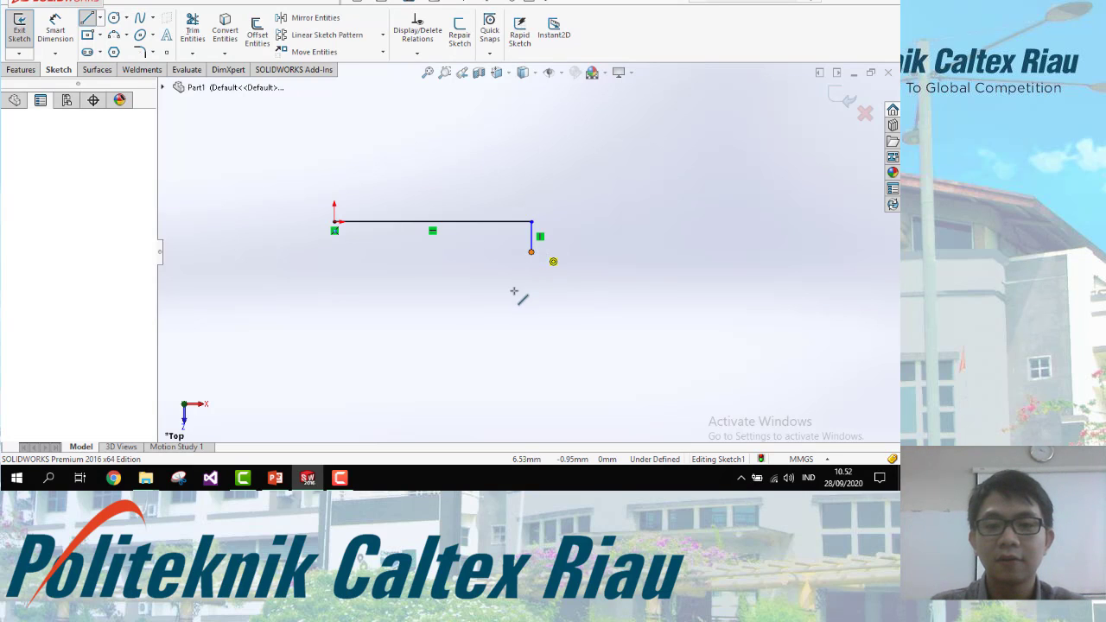
{"action": "key", "text": "alt+Tab"}
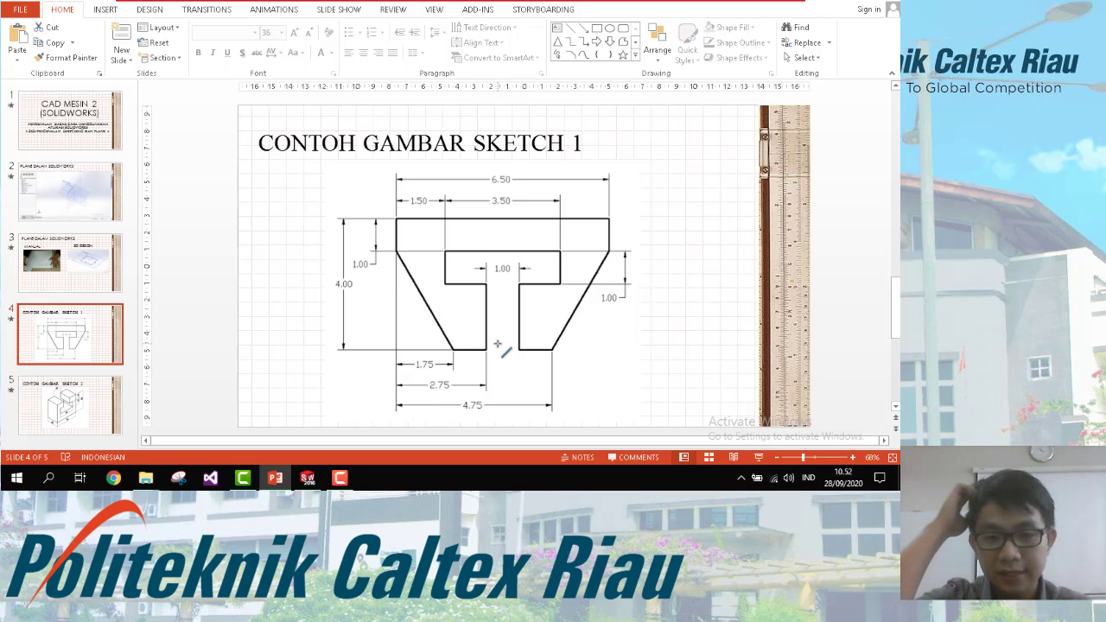
{"action": "key", "text": "alt+Tab"}
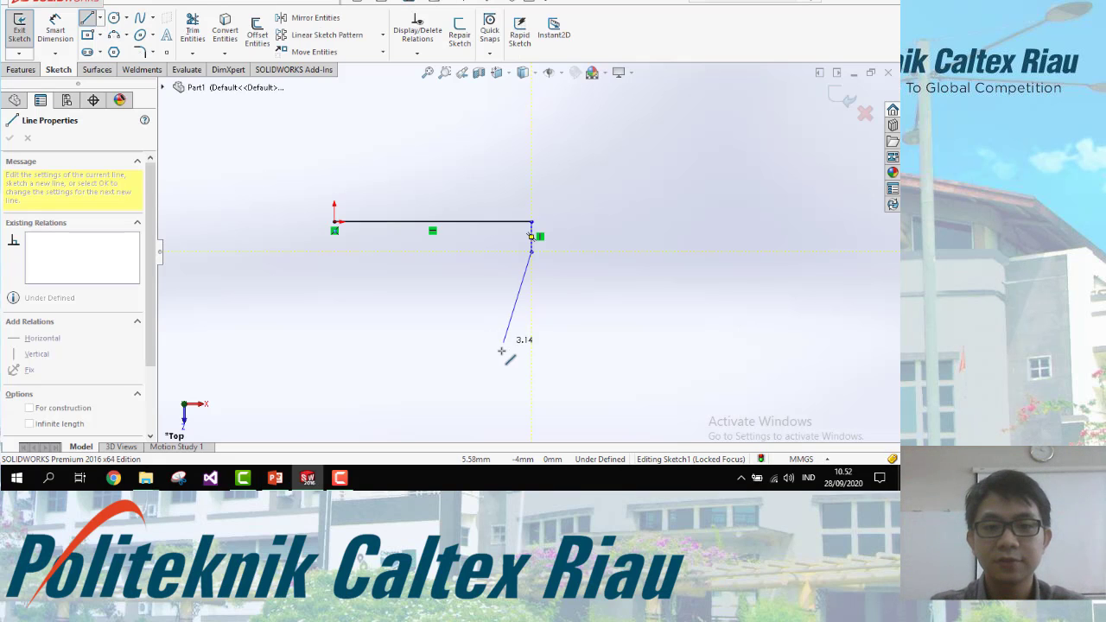
{"action": "left_click", "coordinate": [486, 366]}
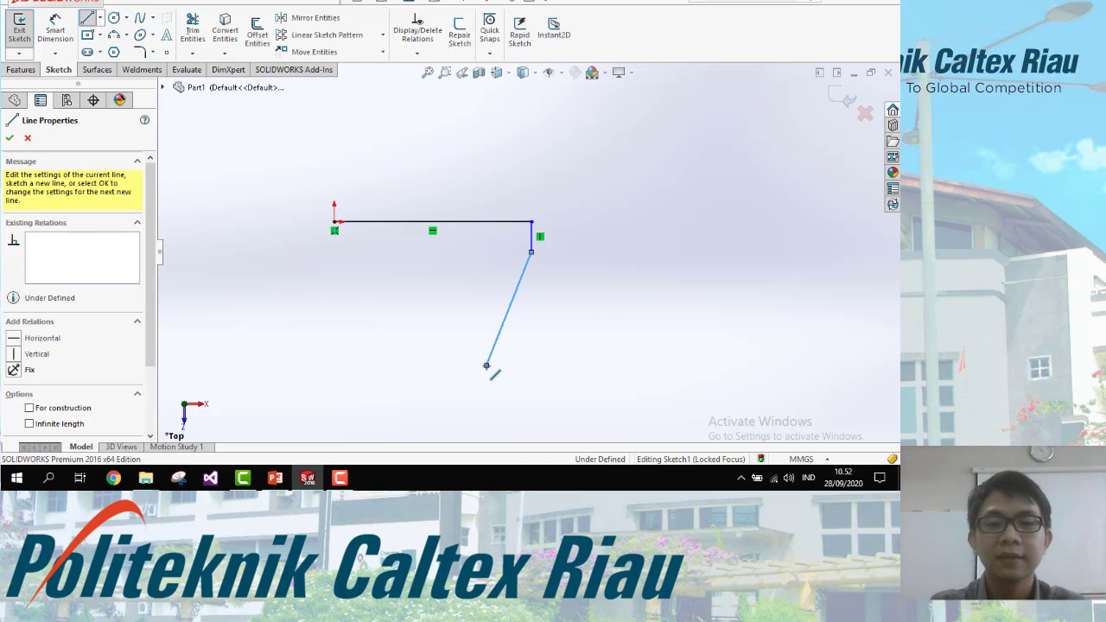
{"action": "key", "text": "Escape"}
{"action": "key", "text": "Escape"}
Step: Check the reference drawing, and add length dimensions to the upper horizontal line and the short vertical line, accepting their present values
{"action": "key", "text": "alt+Tab"}
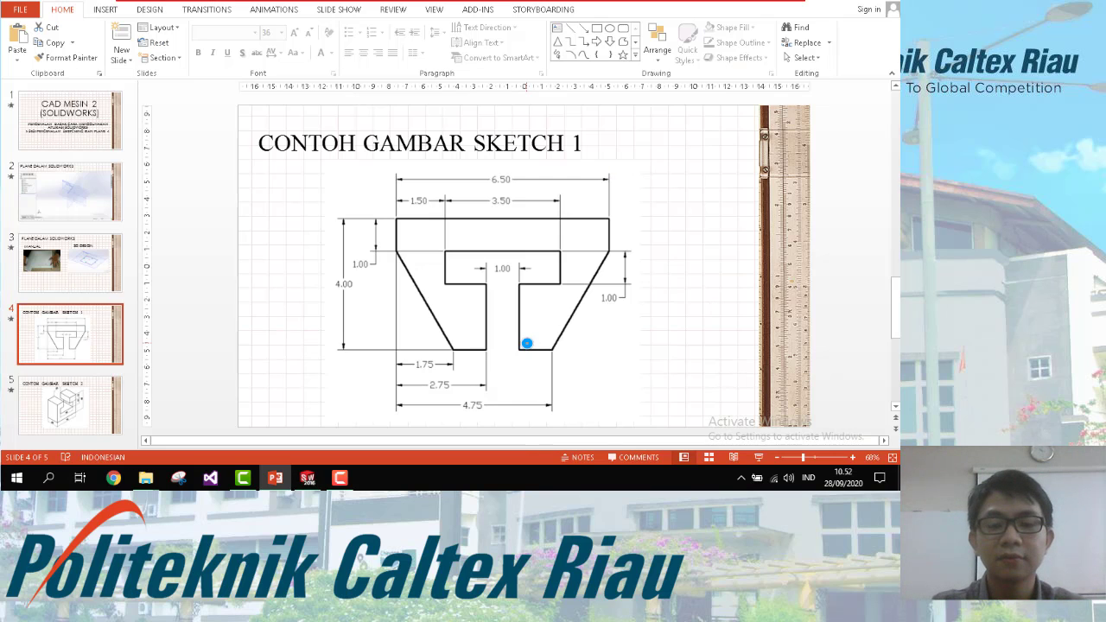
{"action": "key", "text": "alt+Tab"}
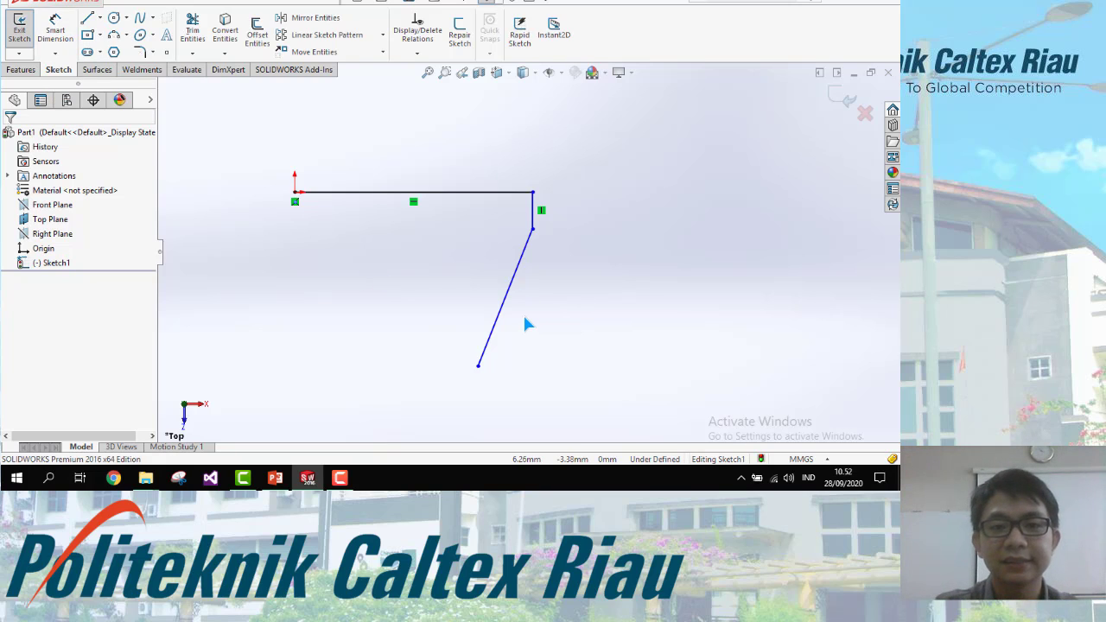
{"action": "left_click", "coordinate": [67, 33]}
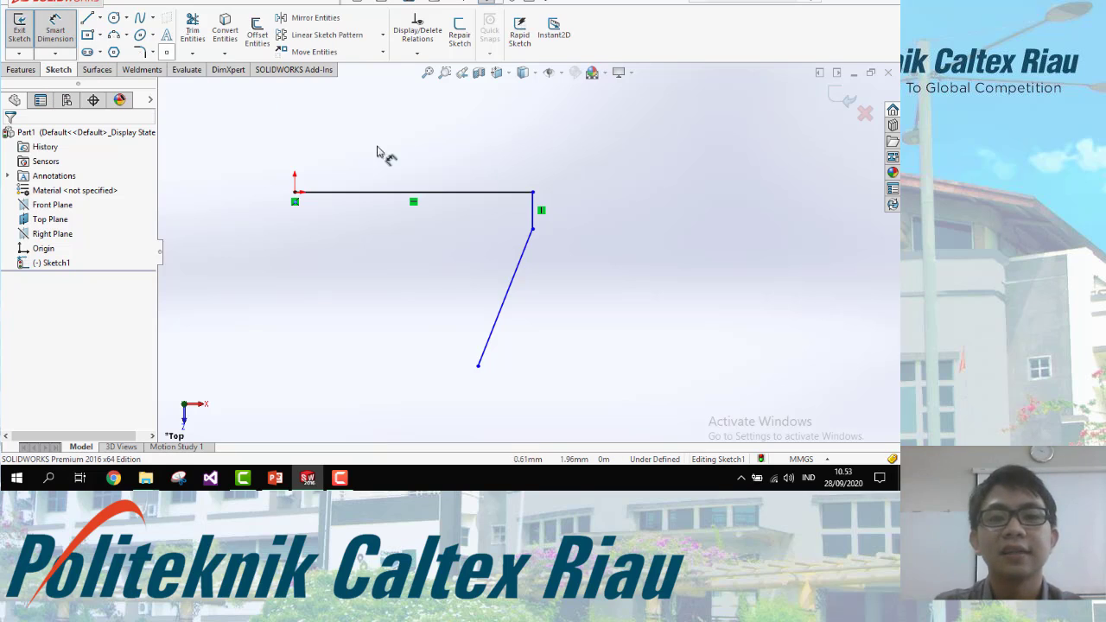
{"action": "left_click", "coordinate": [472, 193]}
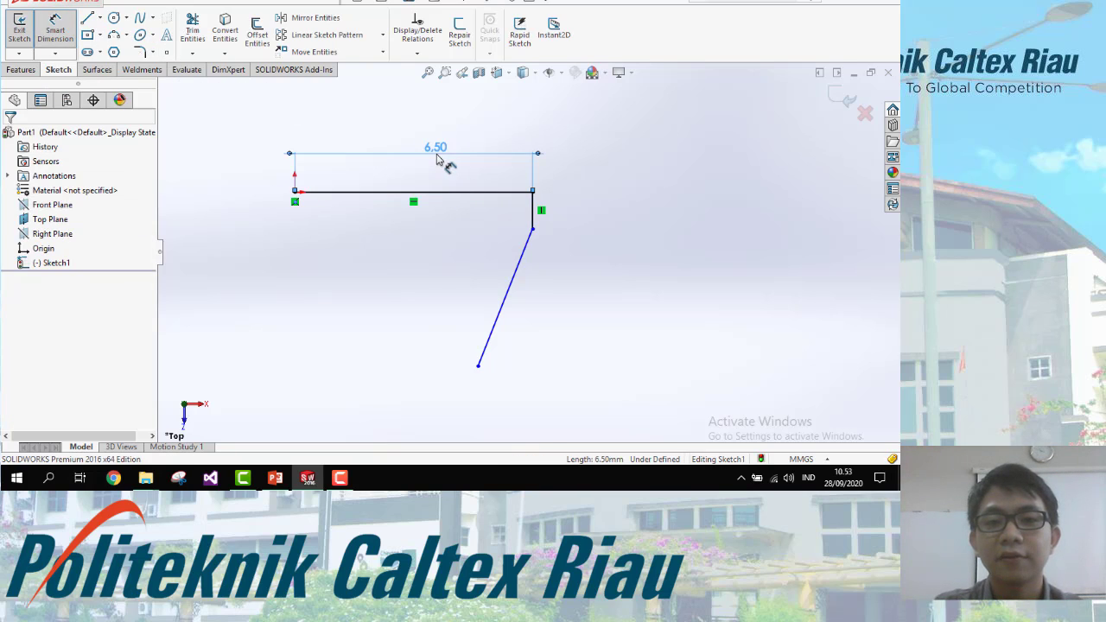
{"action": "left_click", "coordinate": [542, 216]}
{"action": "key", "text": "Escape"}
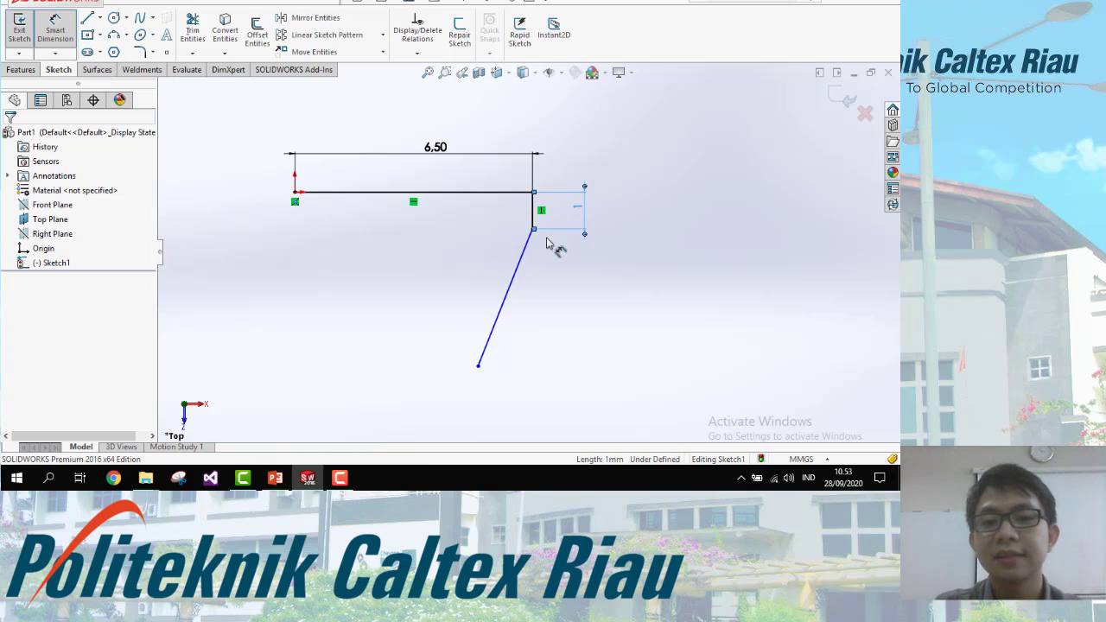
{"action": "left_click", "coordinate": [575, 325]}
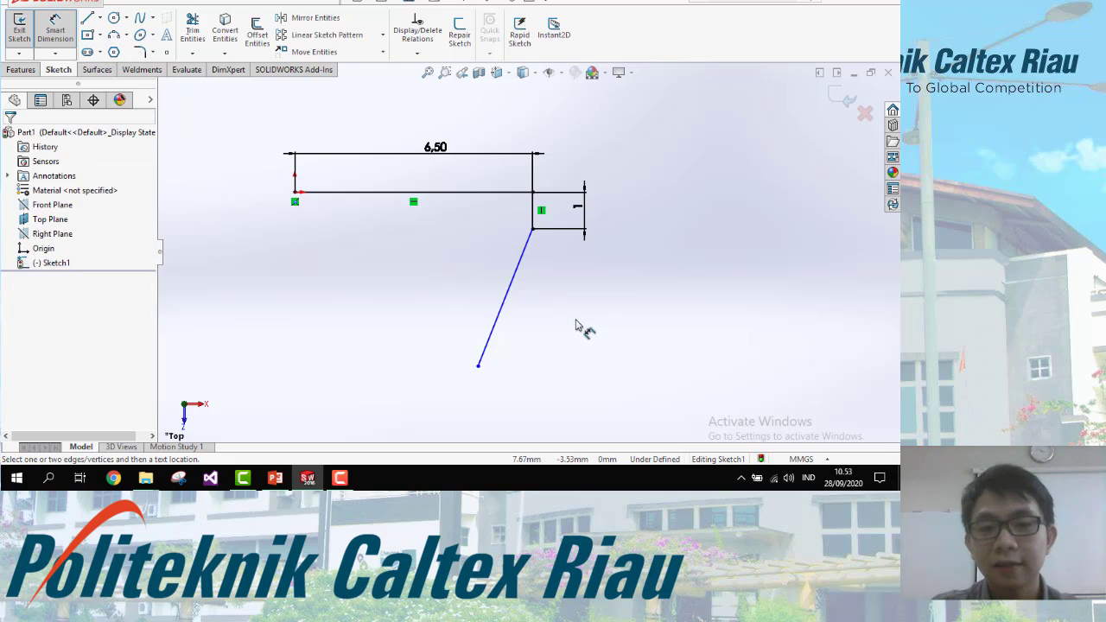
Step: Dimension the vertical distance between the slanted line's two endpoints as 3 mm, consulting the reference drawing in PowerPoint
{"action": "key", "text": "alt+Tab"}
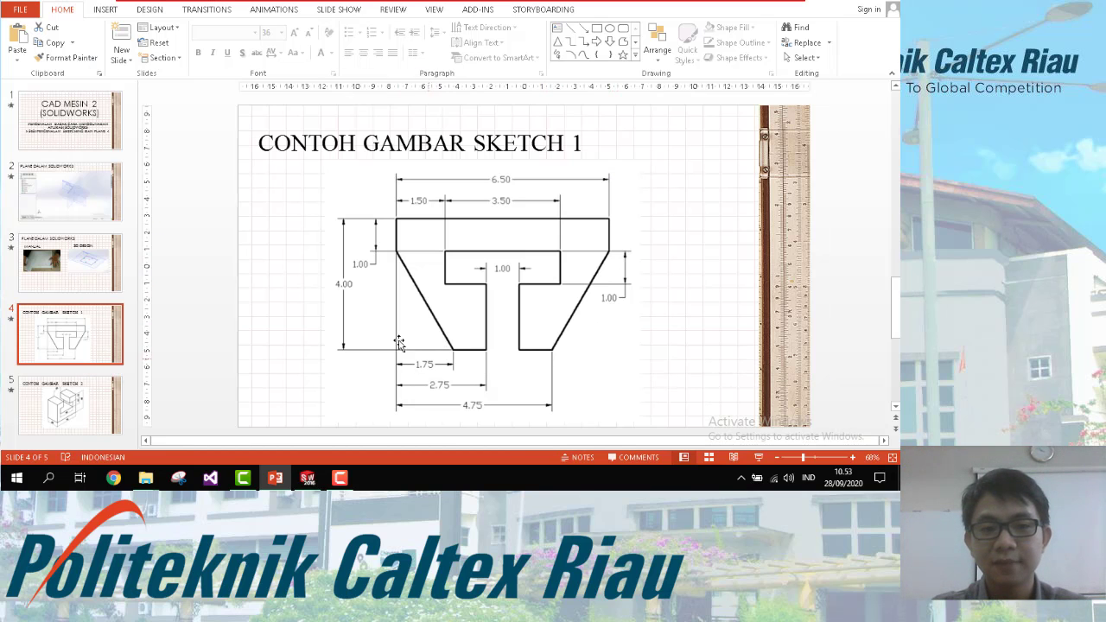
{"action": "key", "text": "alt+Tab"}
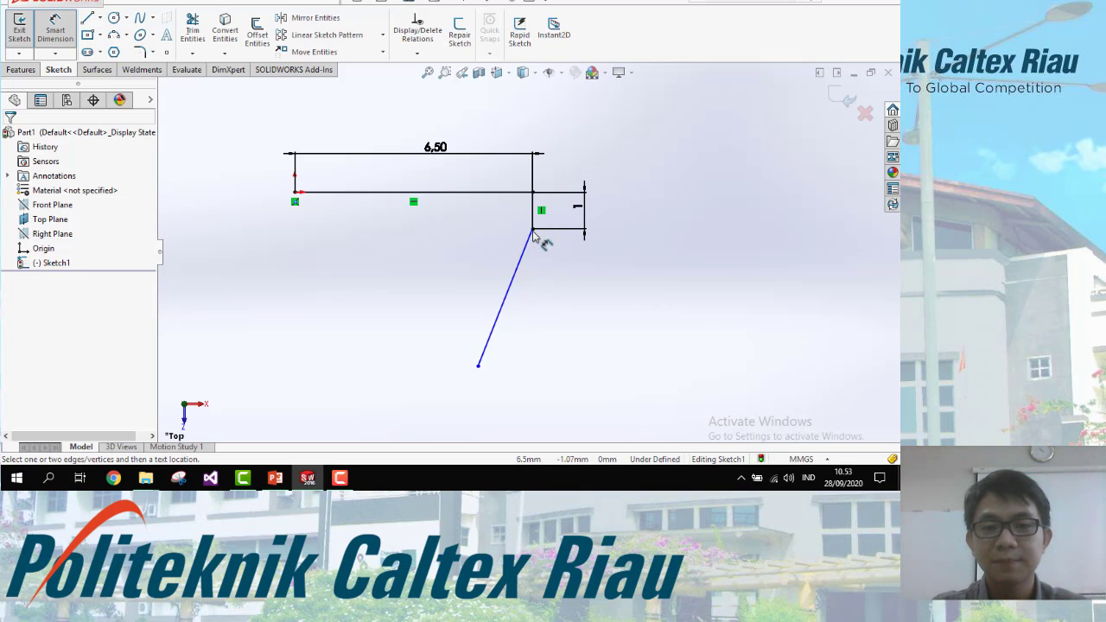
{"action": "left_click", "coordinate": [478, 366]}
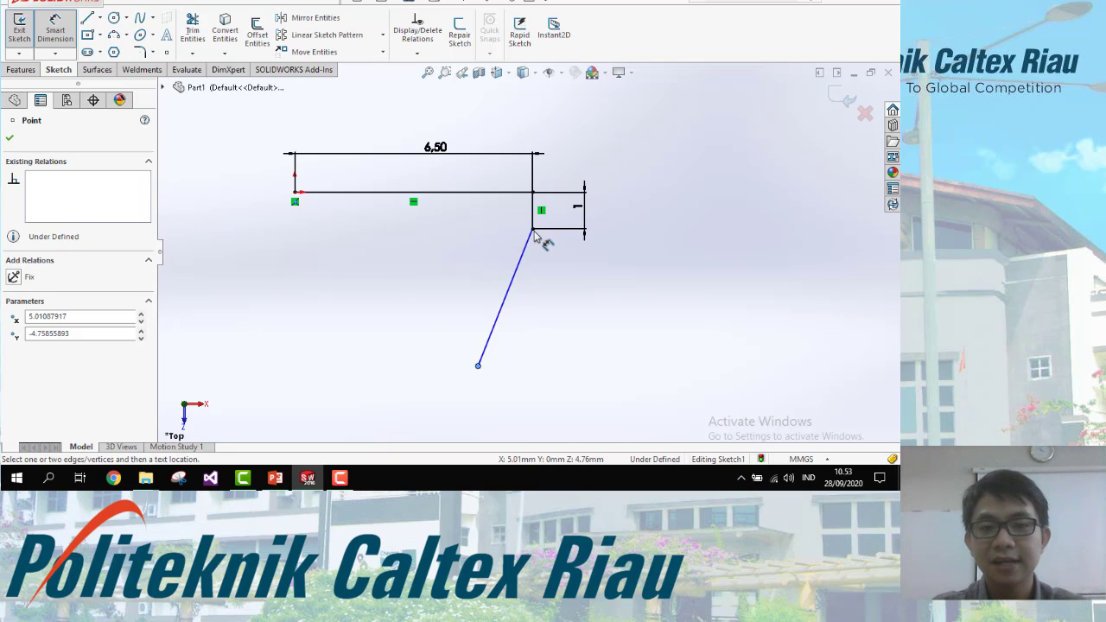
{"action": "left_click", "coordinate": [532, 230]}
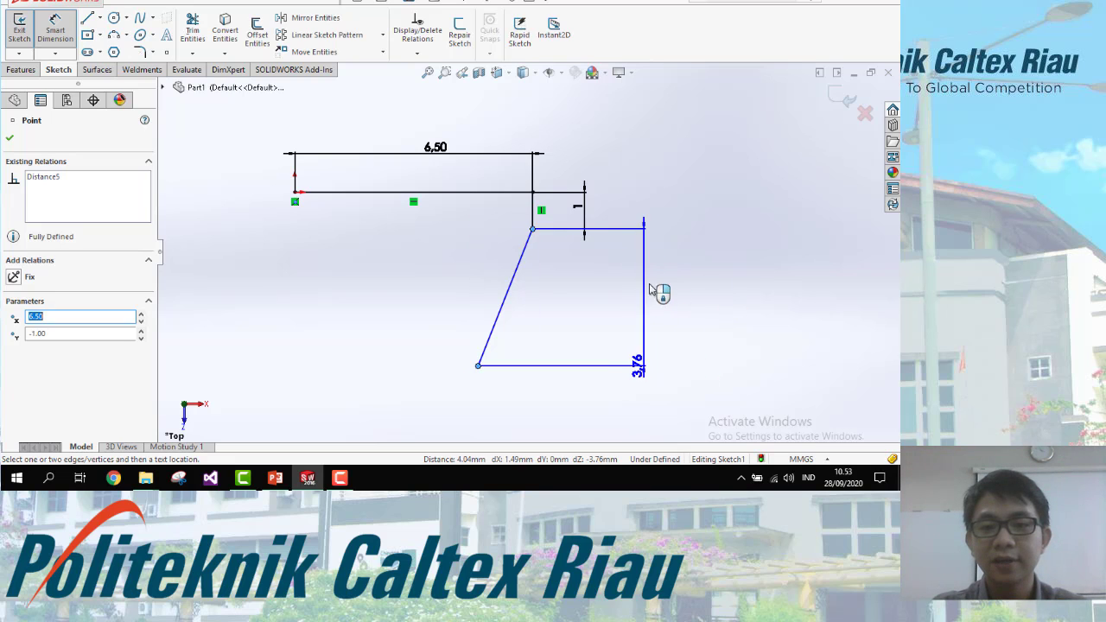
{"action": "left_click", "coordinate": [665, 316]}
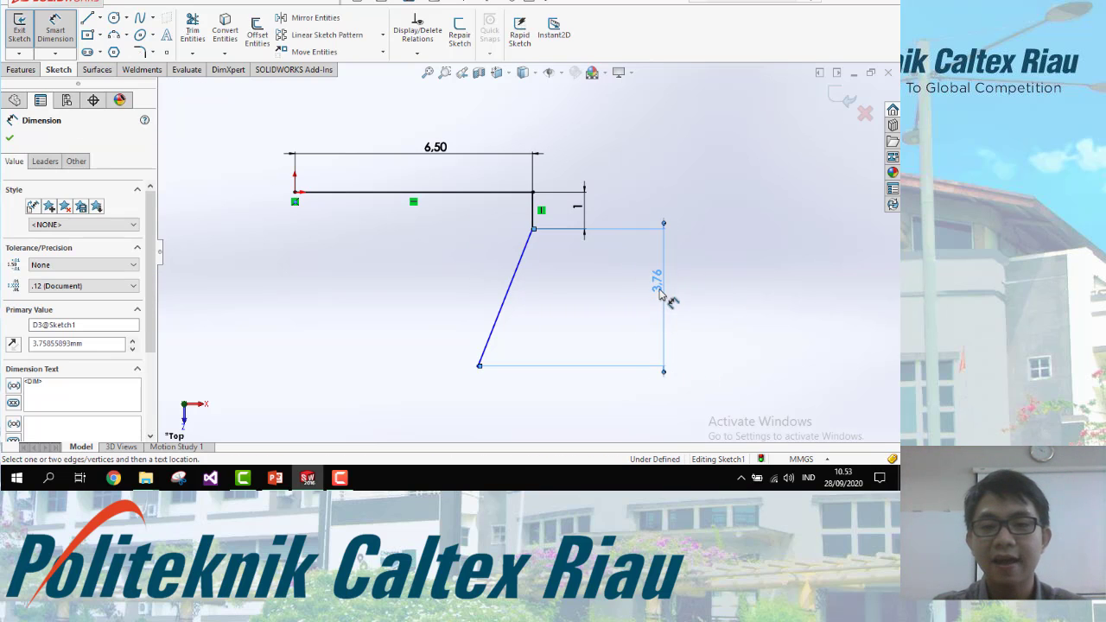
{"action": "key", "text": "alt+Tab"}
{"action": "key", "text": "alt+Tab"}
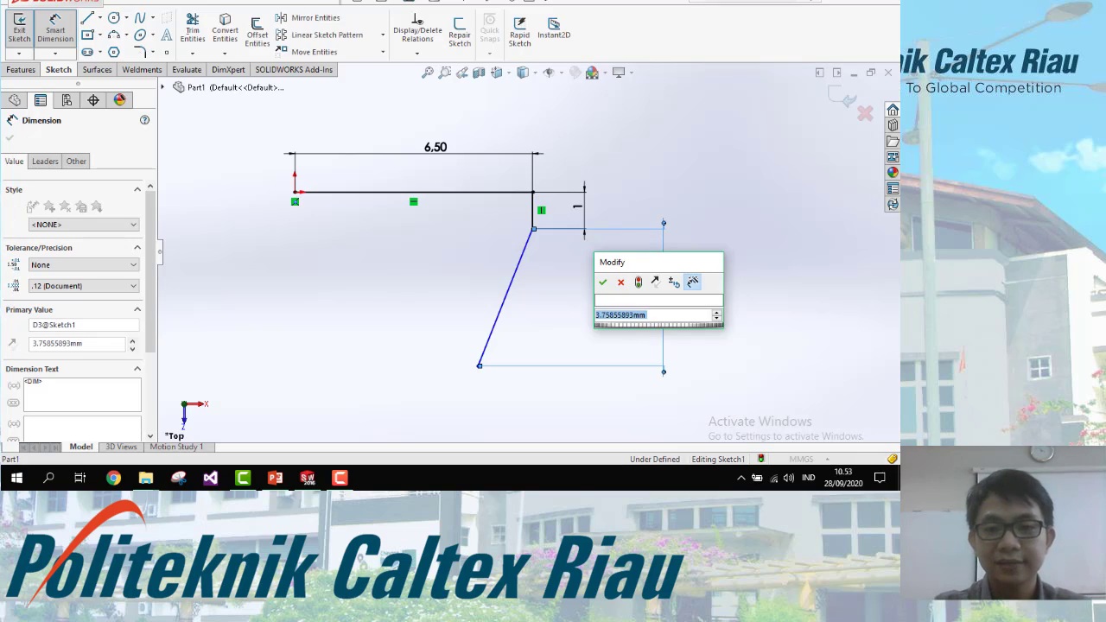
{"action": "type", "text": "3"}
{"action": "key", "text": "Return"}
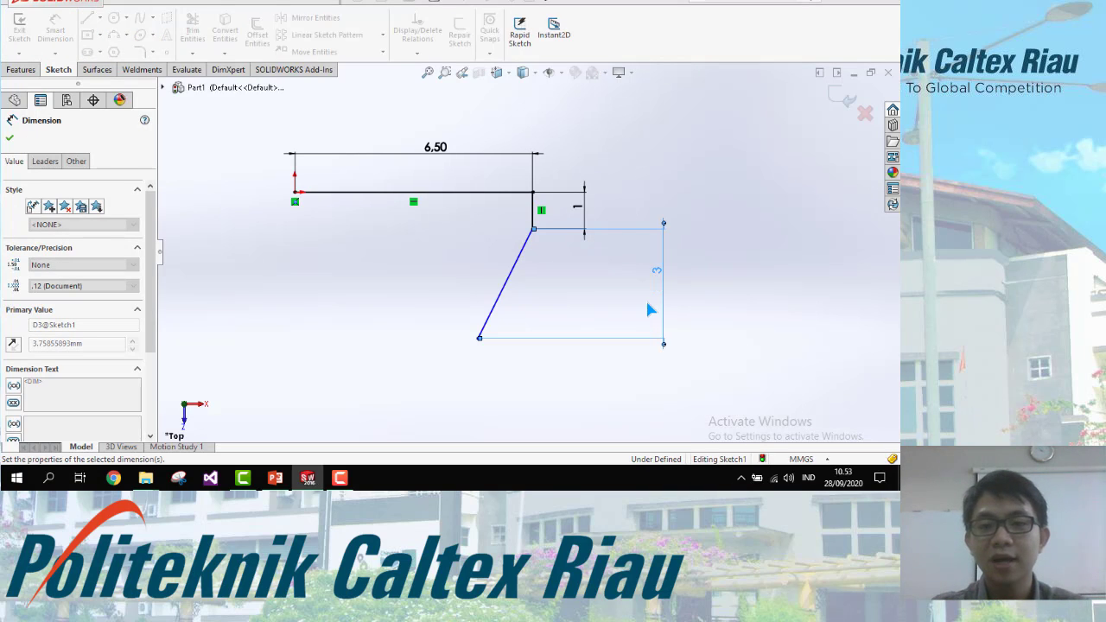
Step: Dimension the horizontal distance between the slanted line's endpoints as 1.75 mm, checking the value against the reference drawing
{"action": "left_click", "coordinate": [493, 347]}
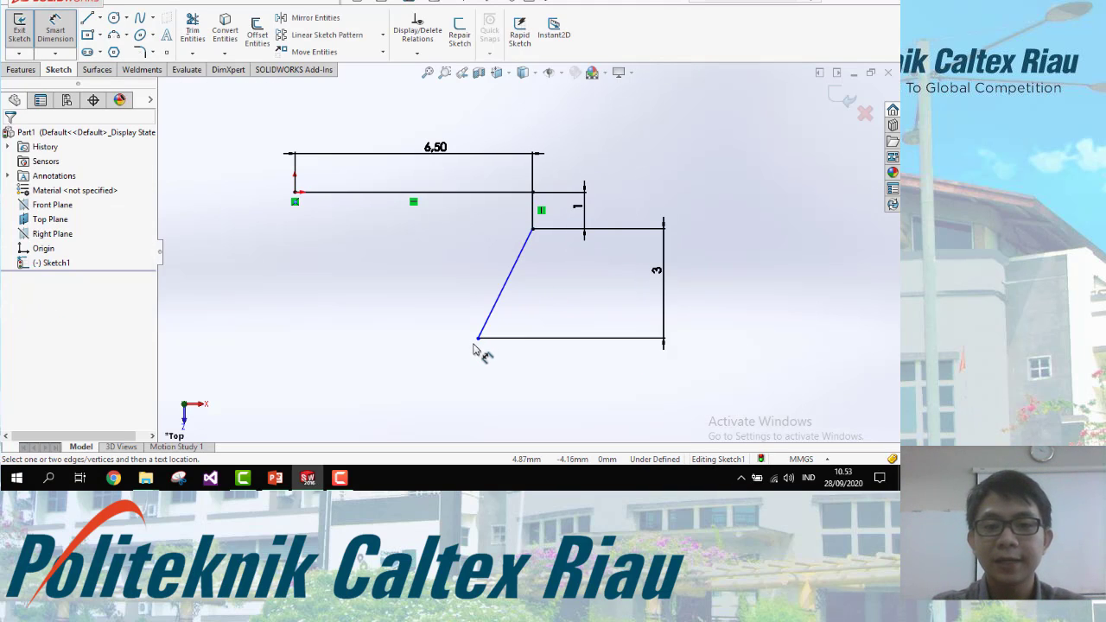
{"action": "left_click", "coordinate": [532, 227]}
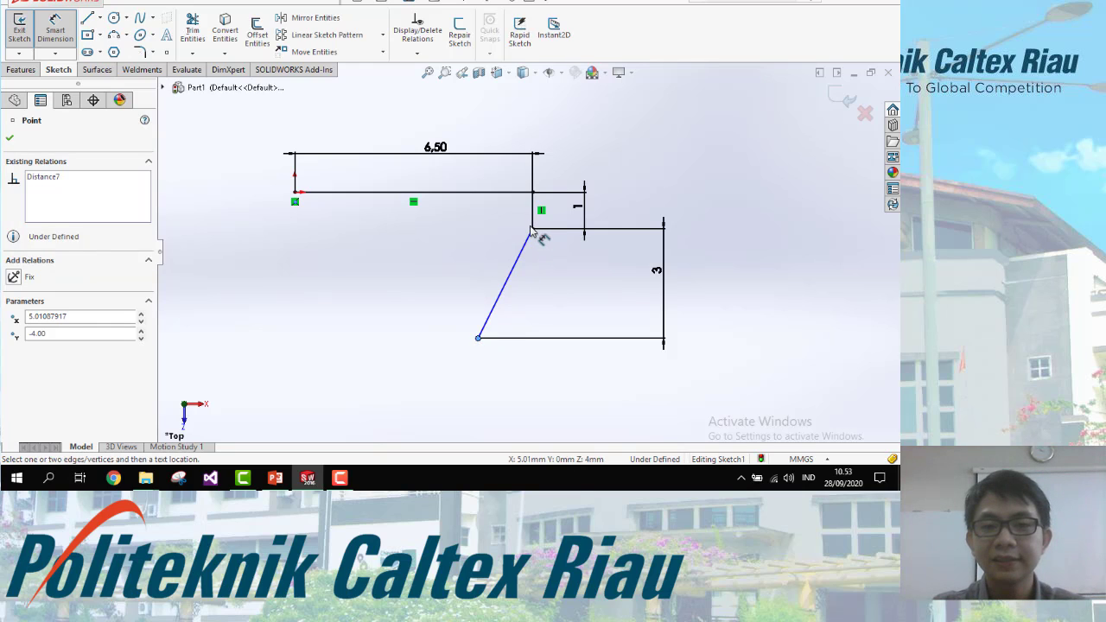
{"action": "left_click", "coordinate": [478, 338]}
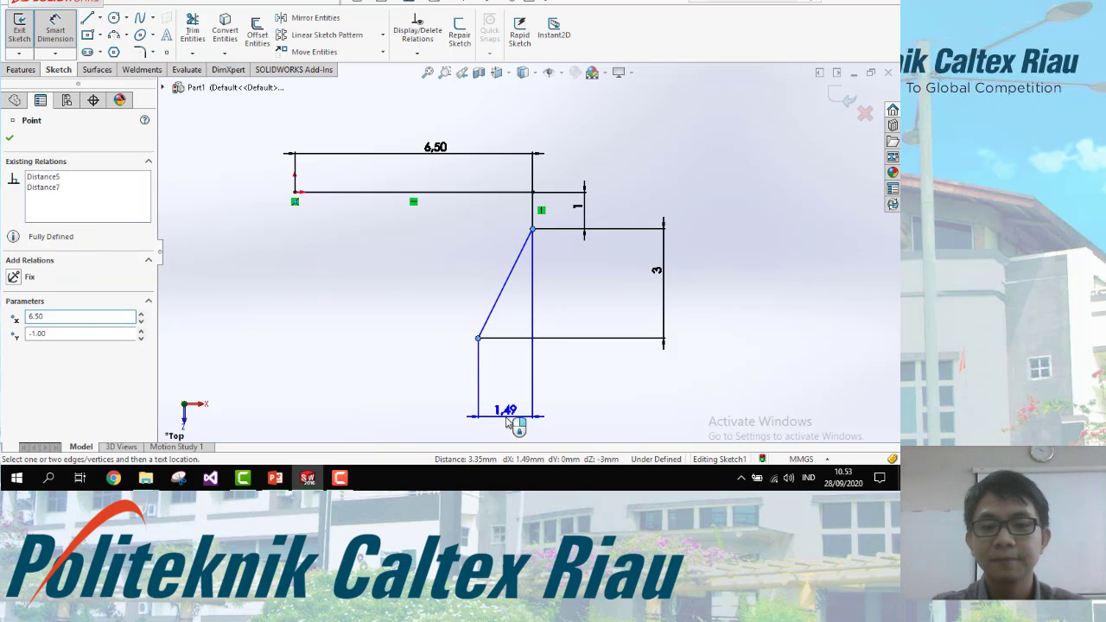
{"action": "left_click", "coordinate": [510, 422]}
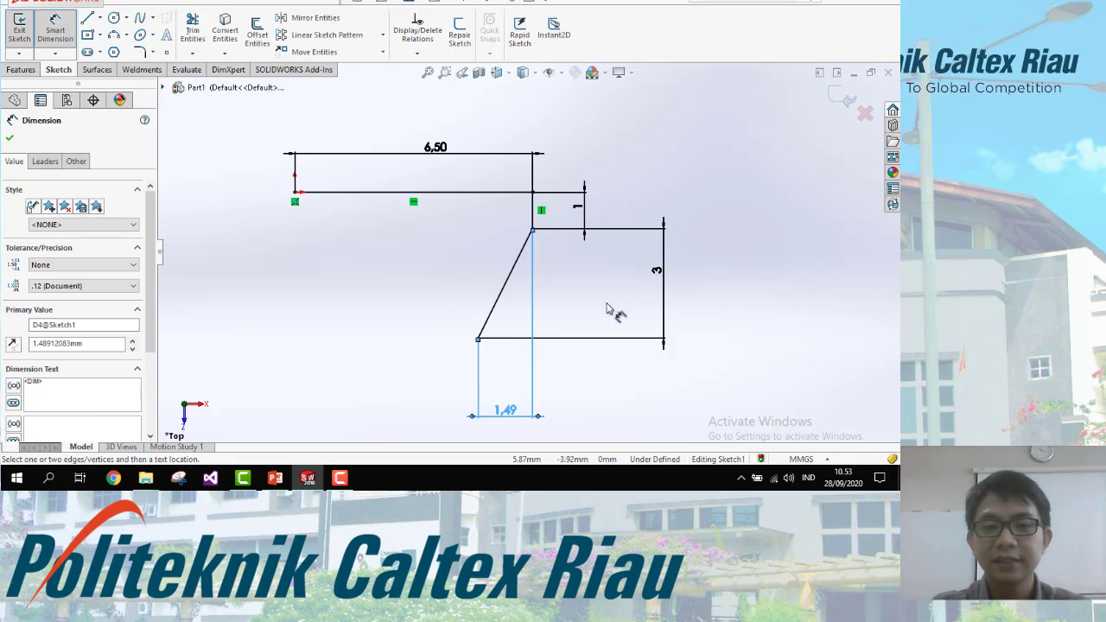
{"action": "key", "text": "alt+Tab"}
{"action": "key", "text": "alt+Tab"}
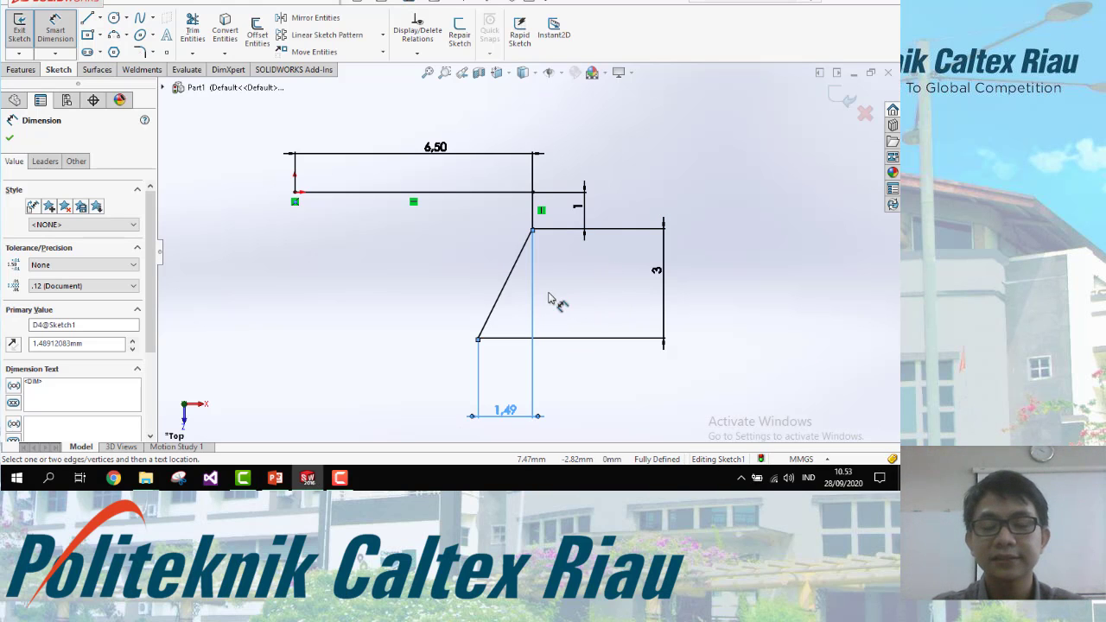
{"action": "key", "text": "alt+Tab"}
{"action": "key", "text": "alt+Tab"}
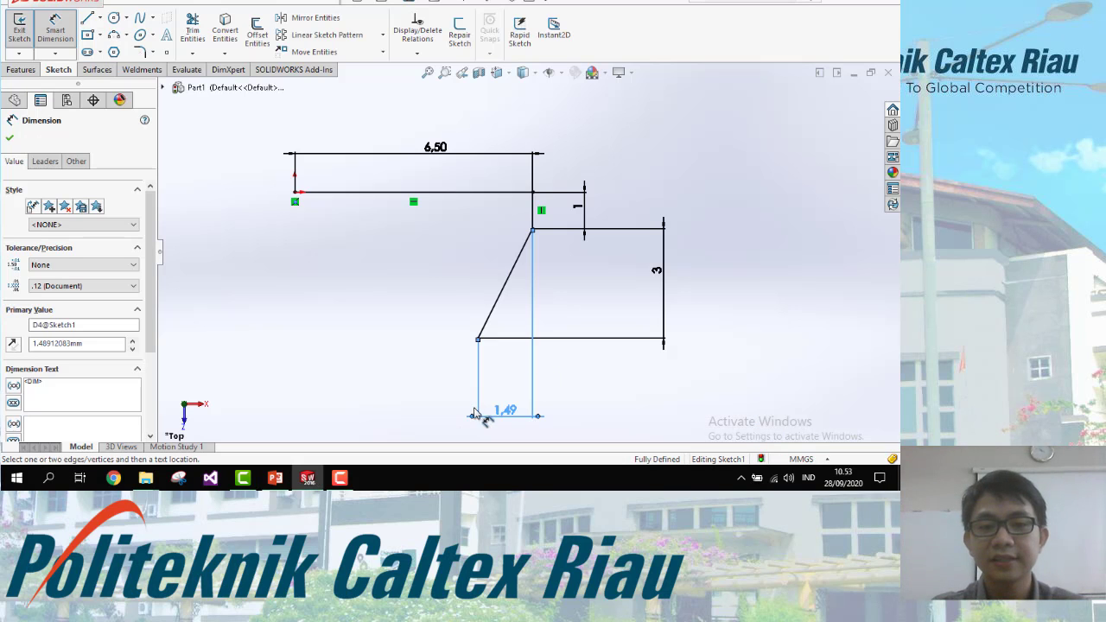
{"action": "left_click", "coordinate": [502, 404]}
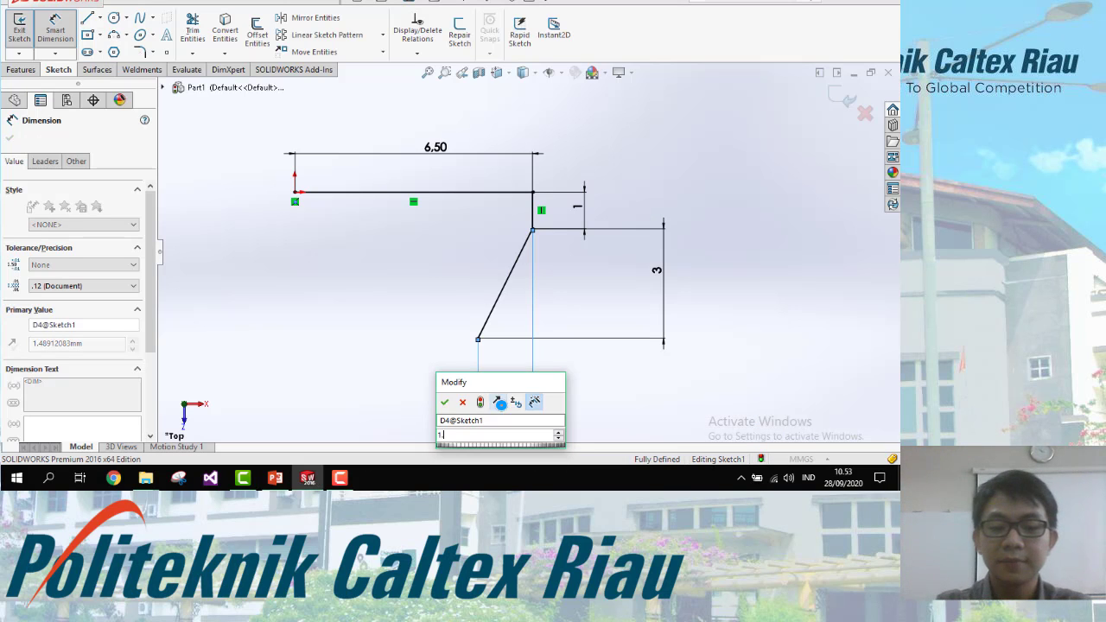
{"action": "key", "text": "Return"}
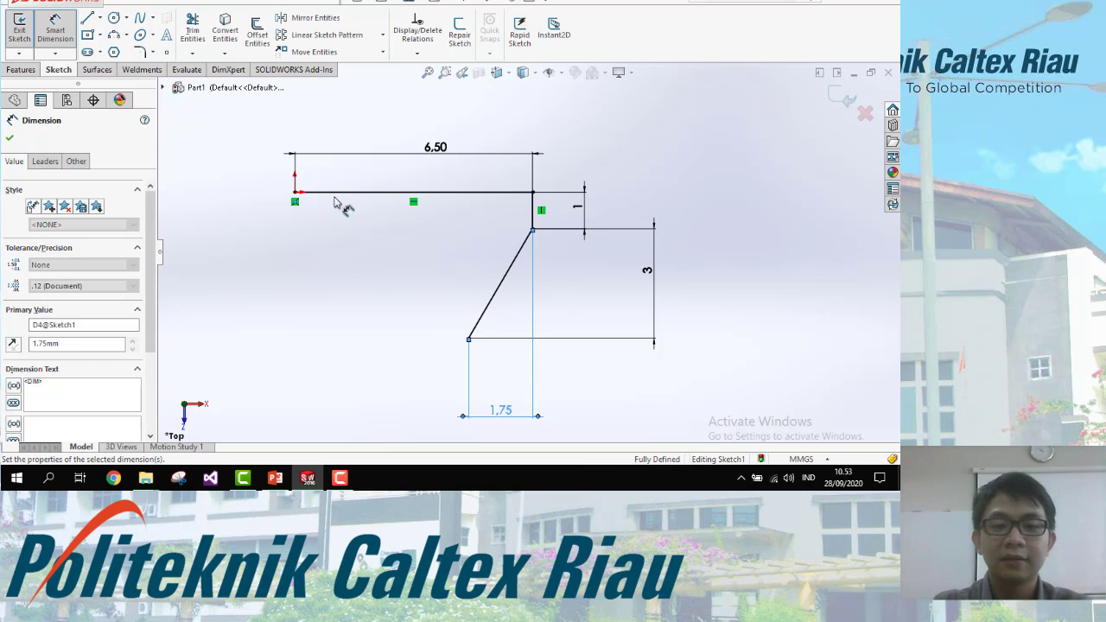
Step: Draw a horizontal line about 0.56 mm long from the slanted line's lower end toward negative X, and check the reference drawing
{"action": "left_click", "coordinate": [88, 19]}
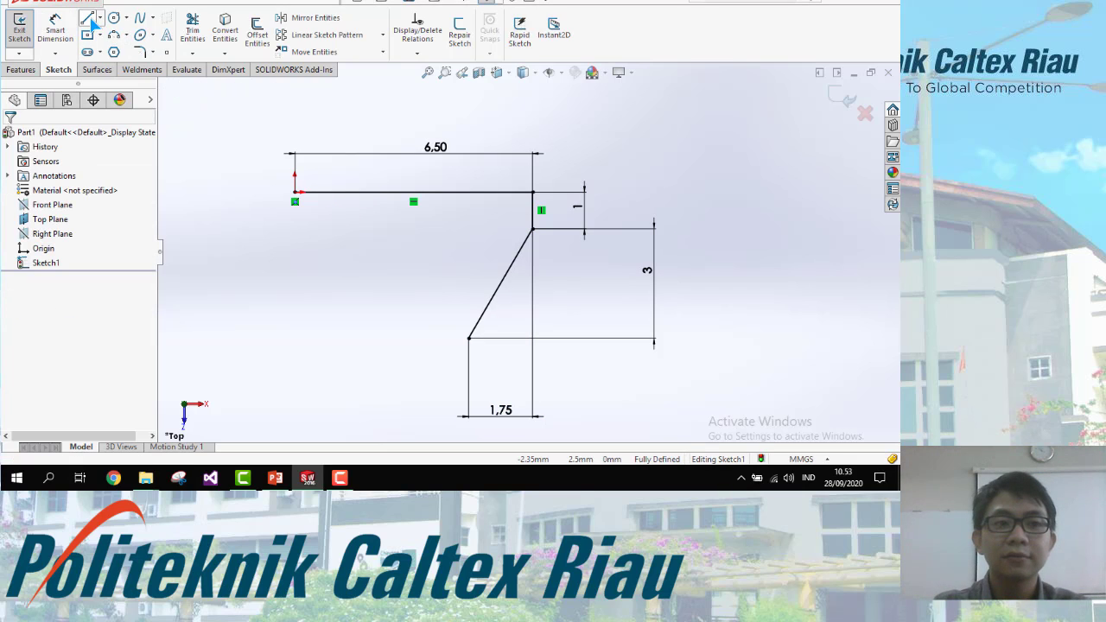
{"action": "left_click", "coordinate": [468, 339]}
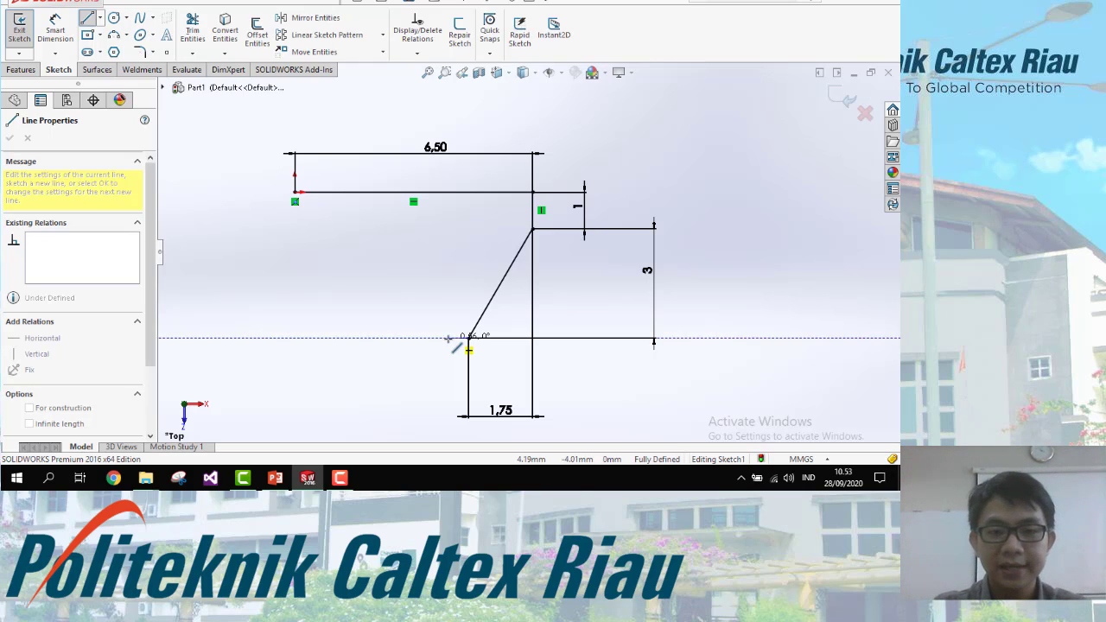
{"action": "left_click", "coordinate": [448, 338]}
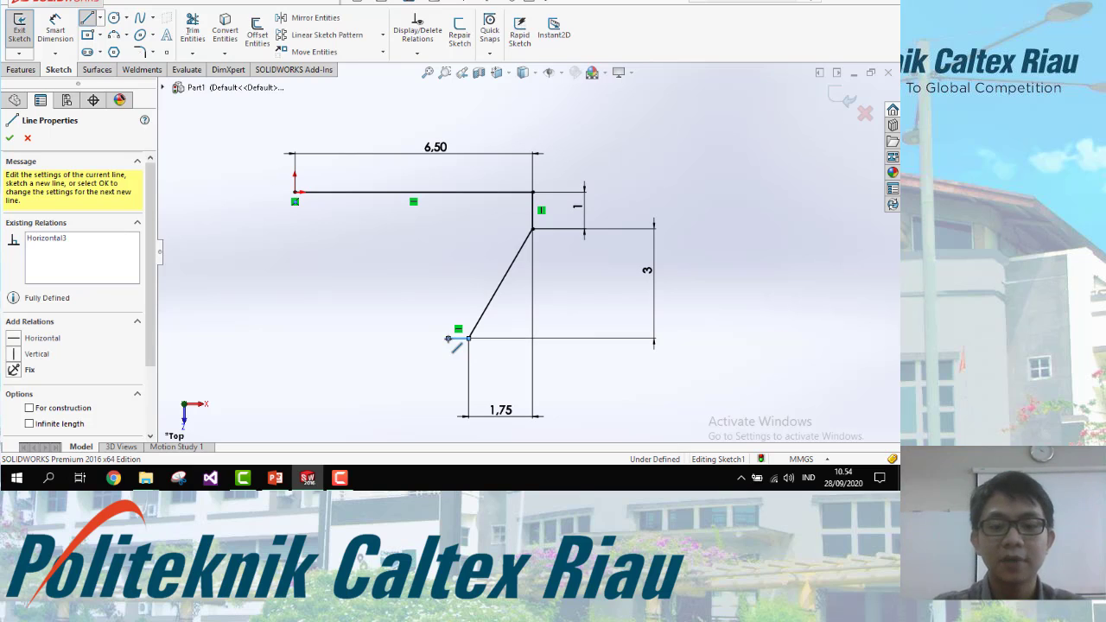
{"action": "key", "text": "alt+Tab"}
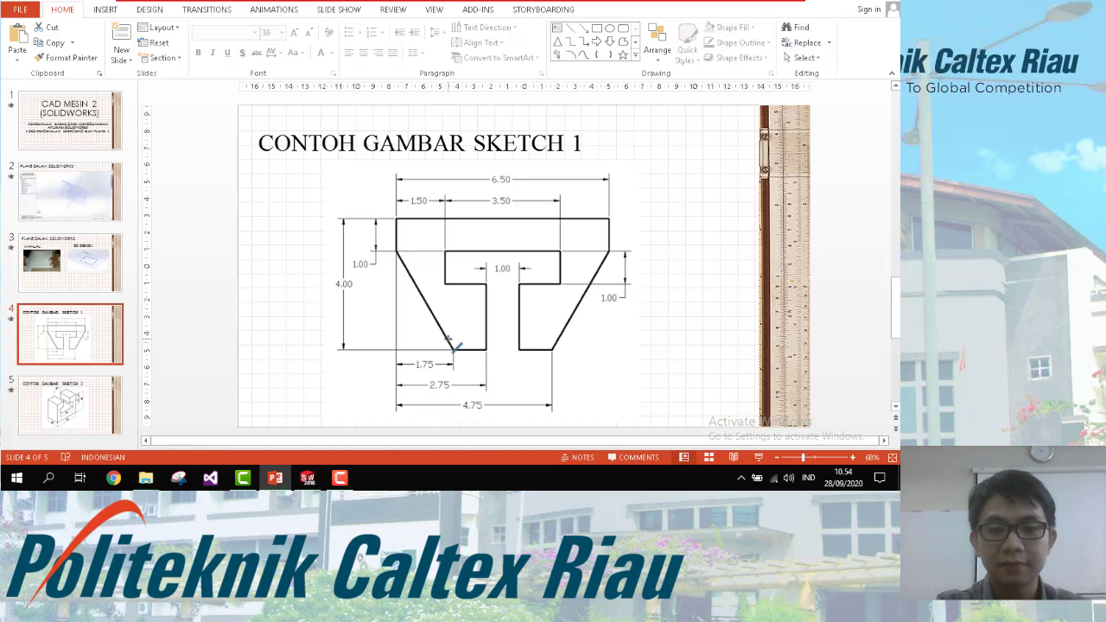
Step: Return to SOLIDWORKS and select the short horizontal line at the lower end of the slanted line
{"action": "key", "text": "alt+Tab"}
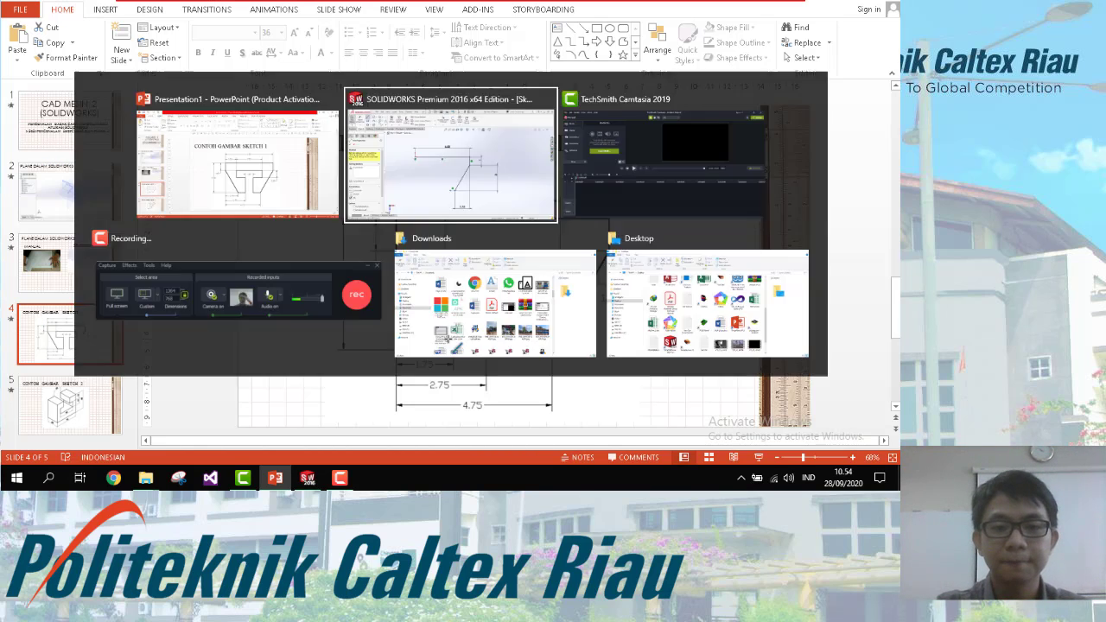
{"action": "key", "text": "Escape"}
{"action": "key", "text": "Escape"}
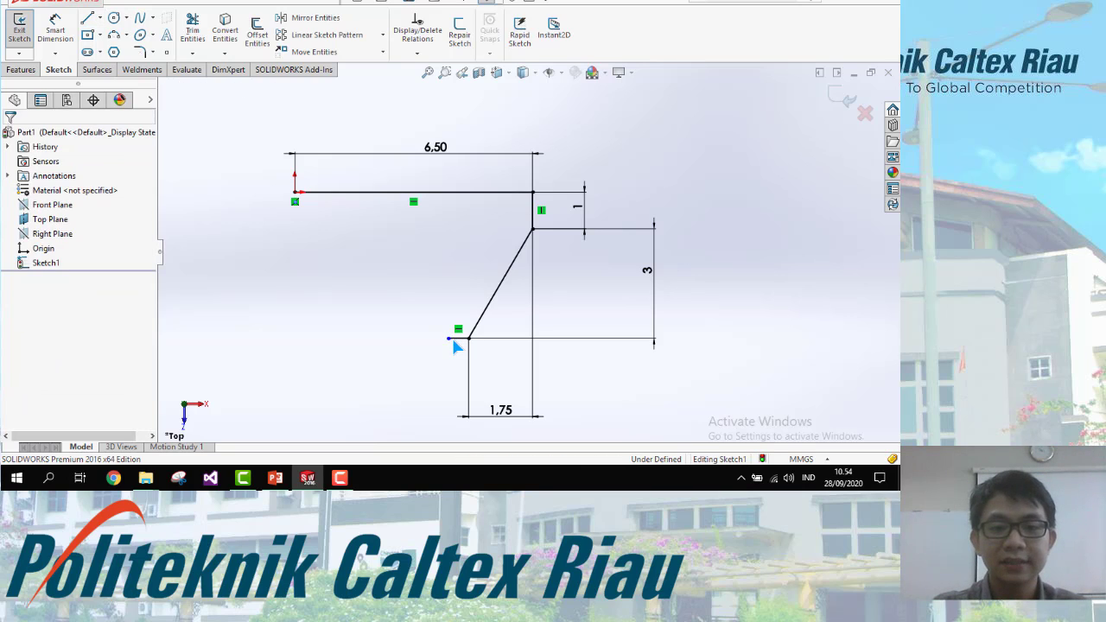
{"action": "left_click", "coordinate": [454, 340]}
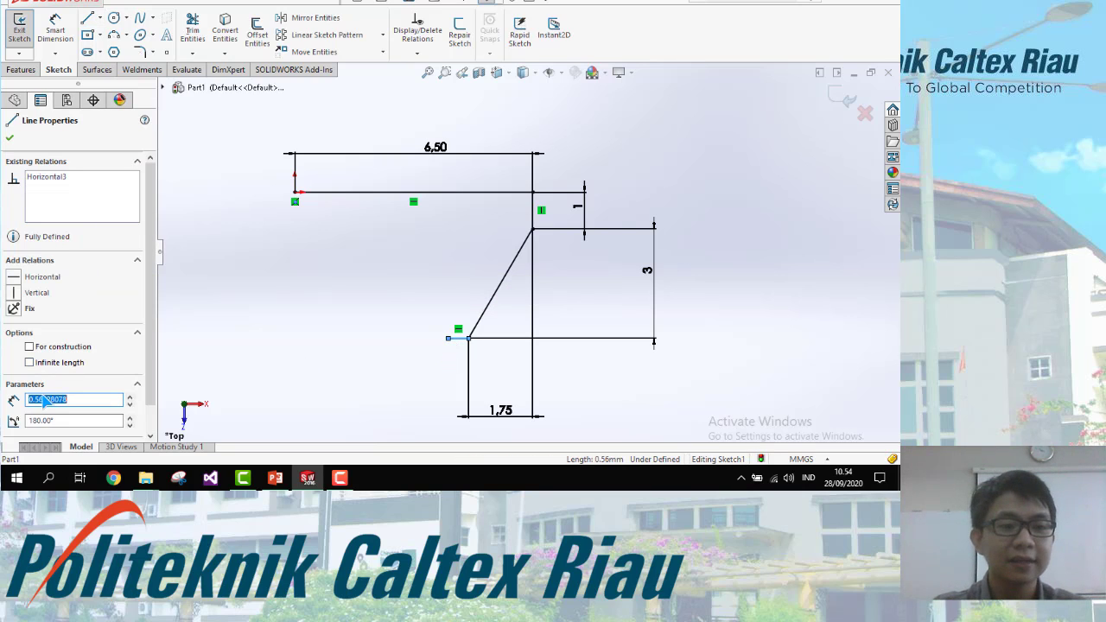
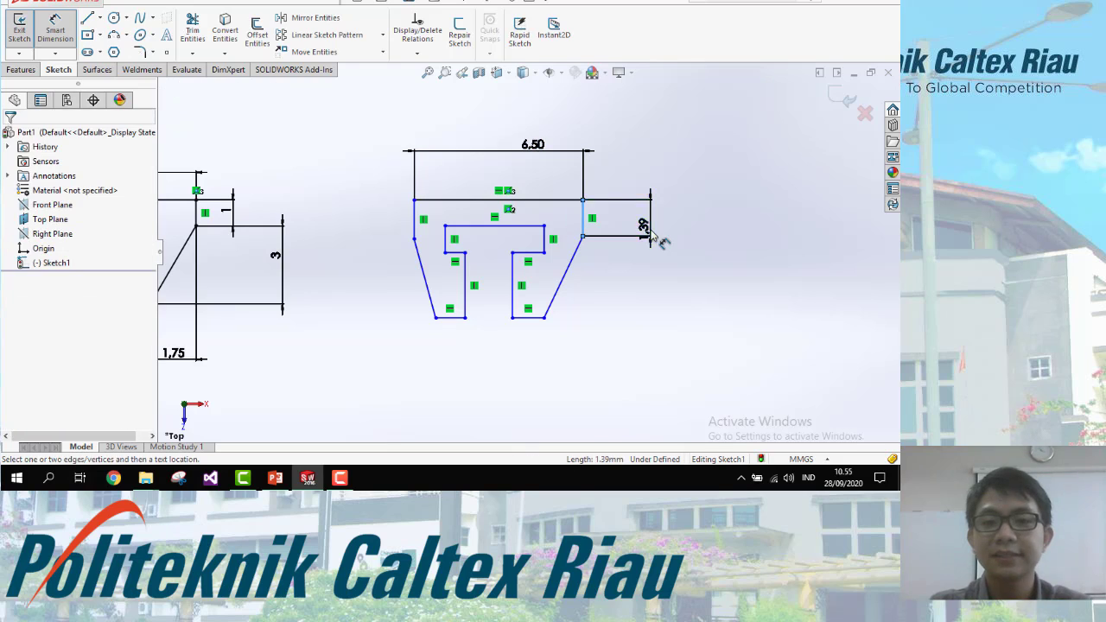
Step: Dimension the right outer vertical edge of the complete profile as 1 mm
{"action": "left_click", "coordinate": [645, 227]}
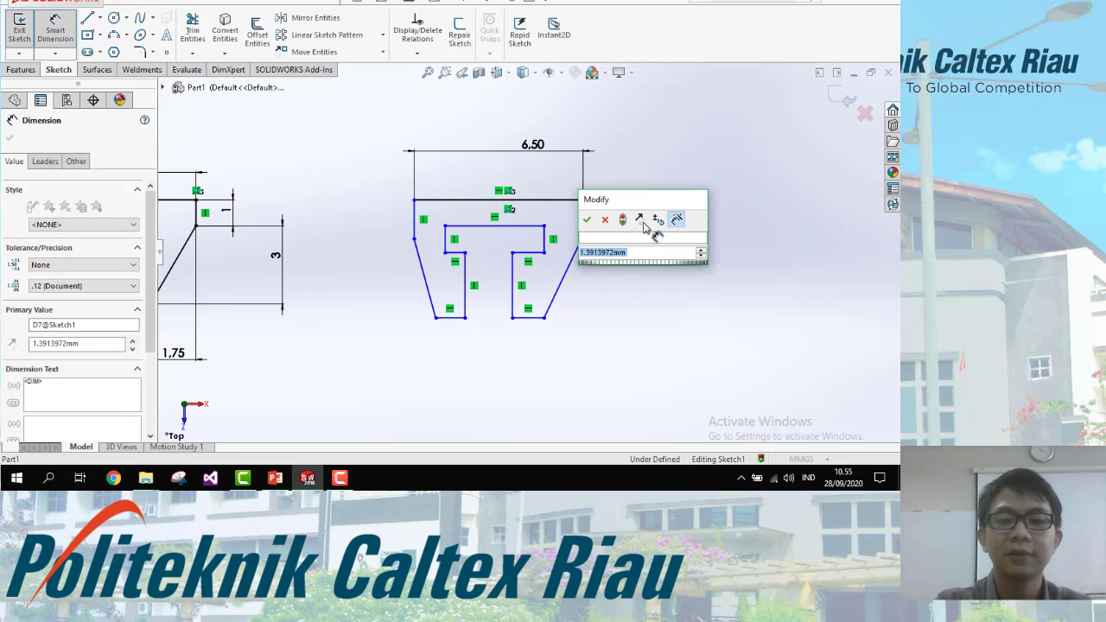
{"action": "type", "text": "1"}
{"action": "key", "text": "Return"}
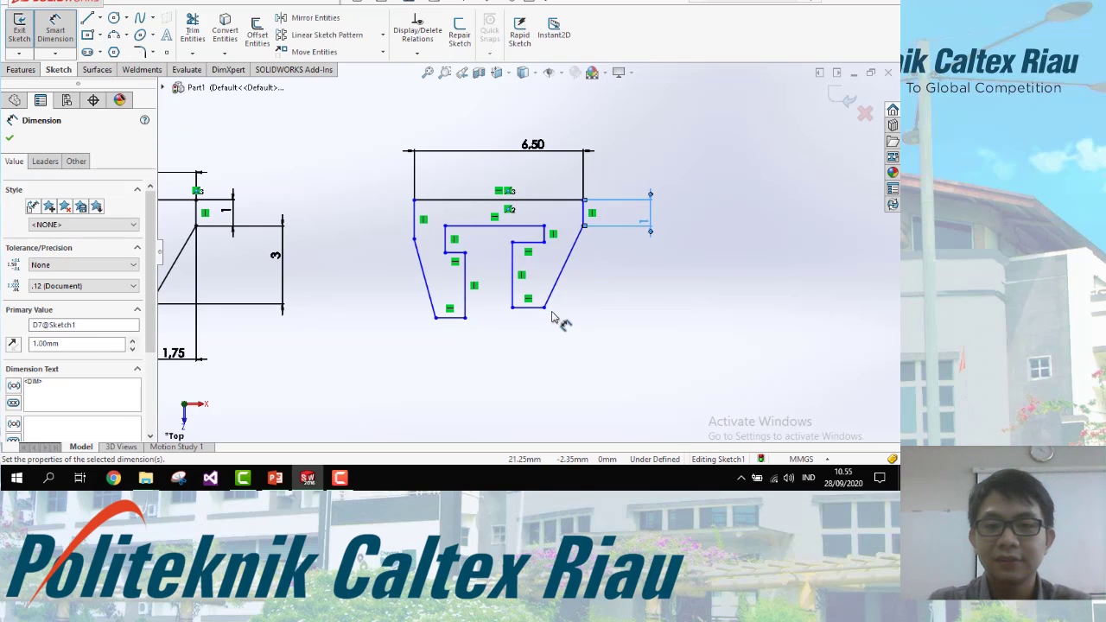
Step: Dimension the vertical distance between the right slanted line's endpoints as 3 mm, and check the reference drawing
{"action": "left_click", "coordinate": [543, 308]}
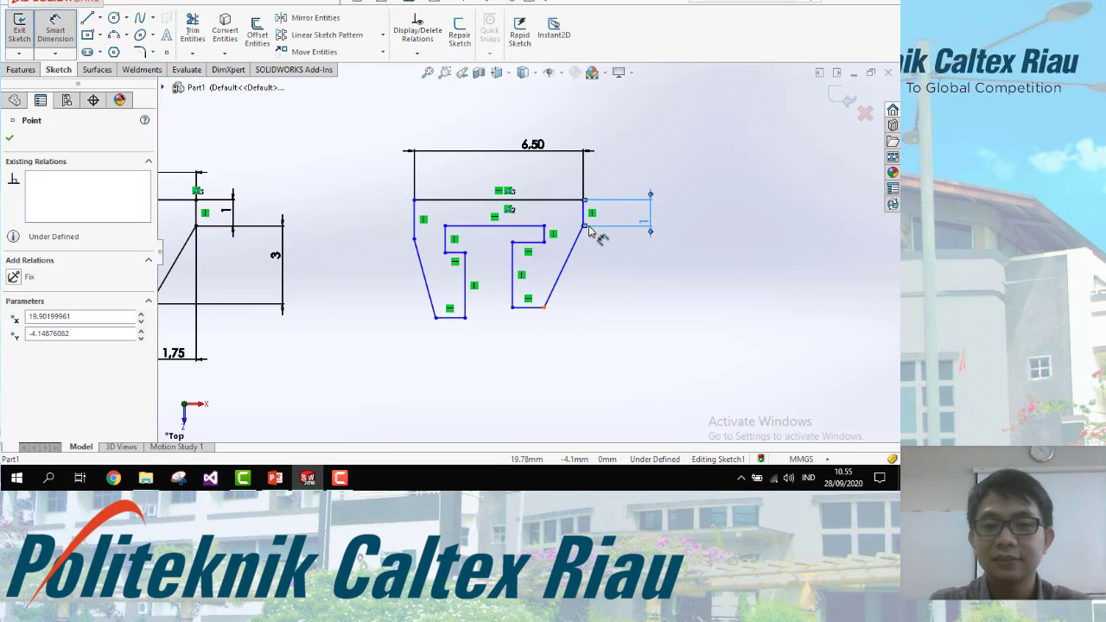
{"action": "left_click", "coordinate": [583, 227]}
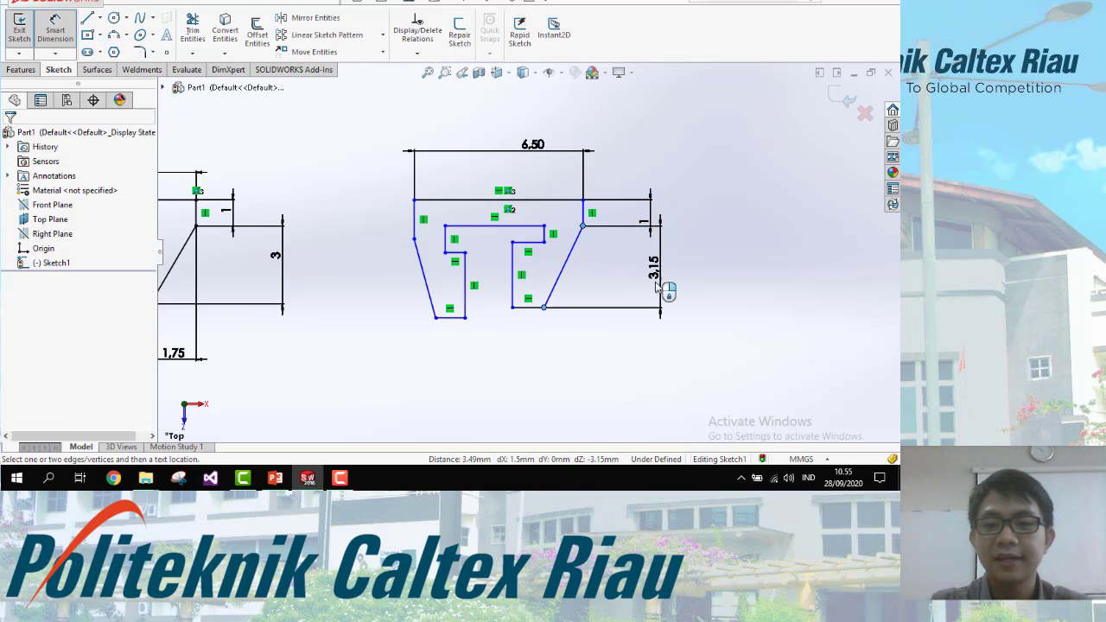
{"action": "left_click", "coordinate": [655, 277]}
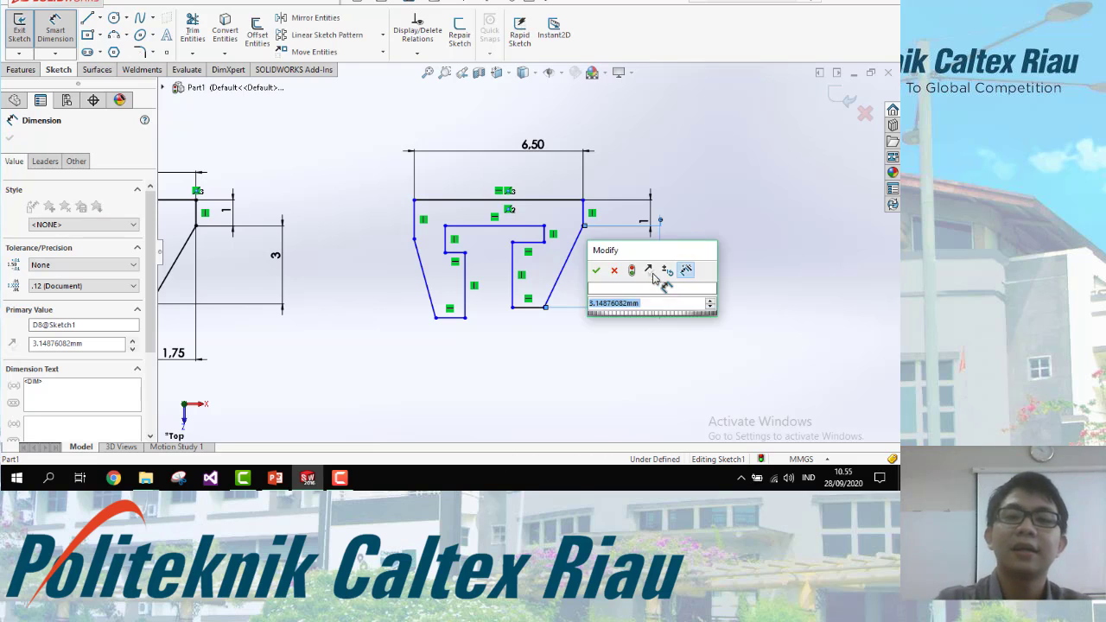
{"action": "key", "text": "Return"}
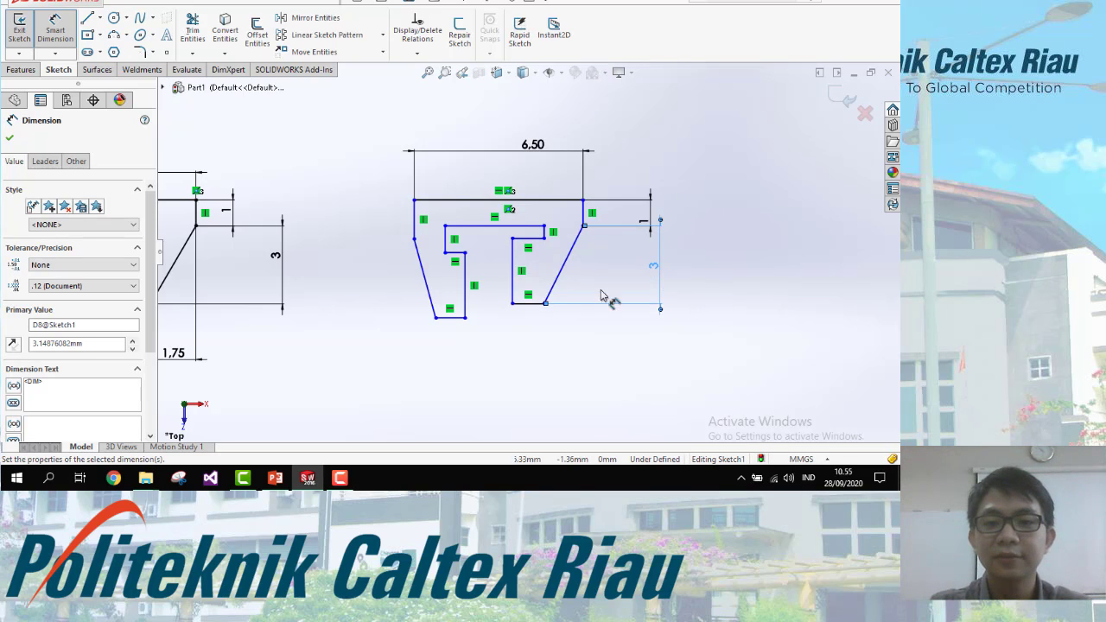
{"action": "key", "text": "alt+Tab"}
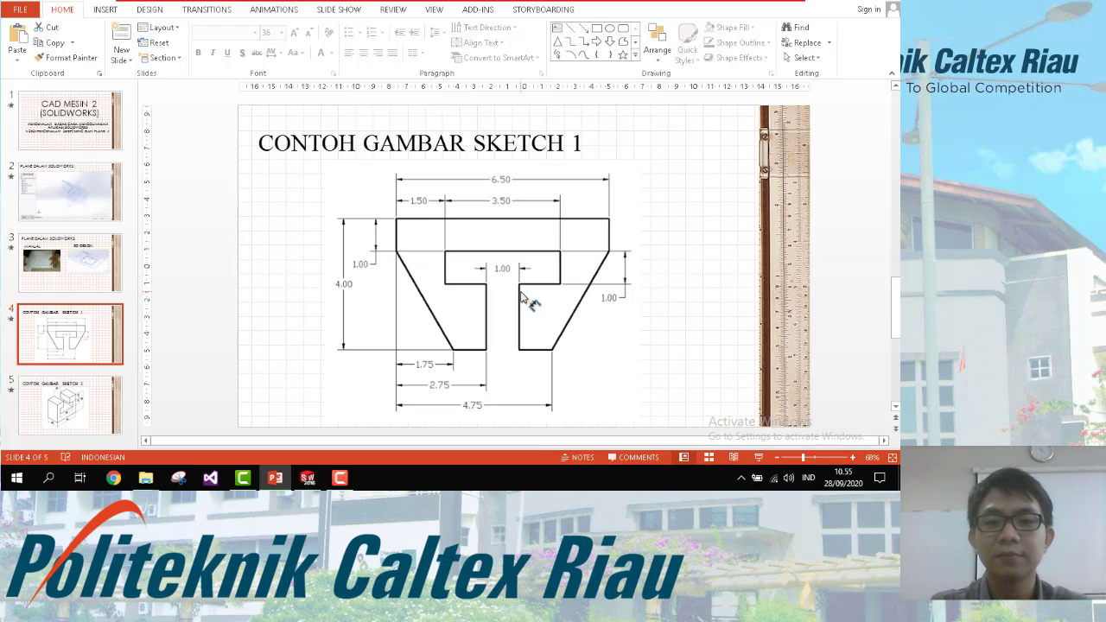
{"action": "key", "text": "alt+Tab"}
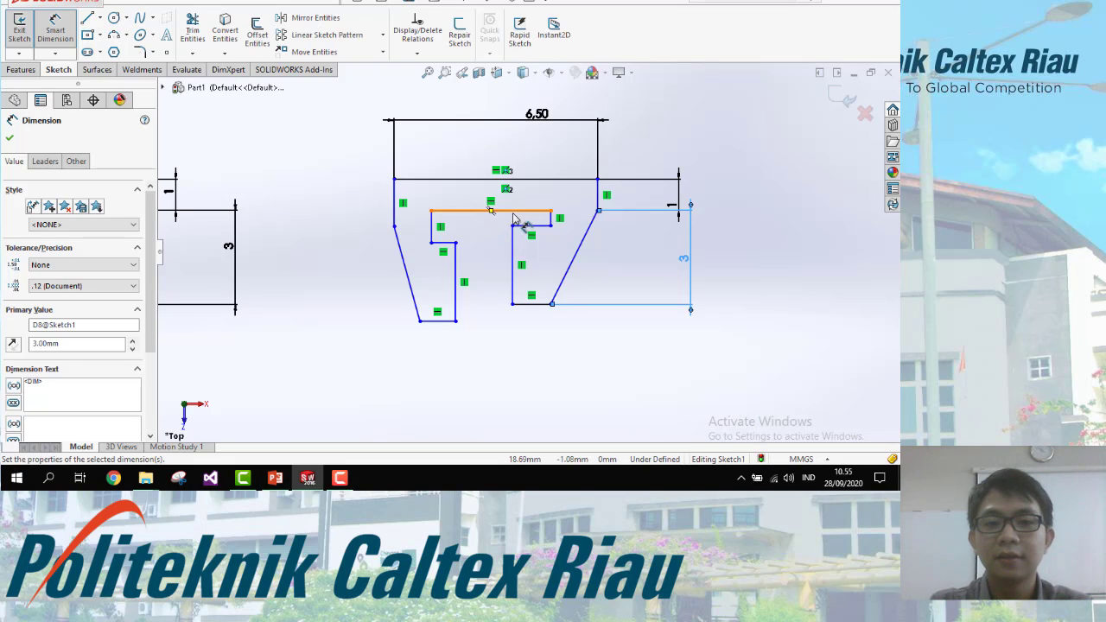
{"action": "left_click", "coordinate": [514, 212]}
{"action": "left_click", "coordinate": [519, 180]}
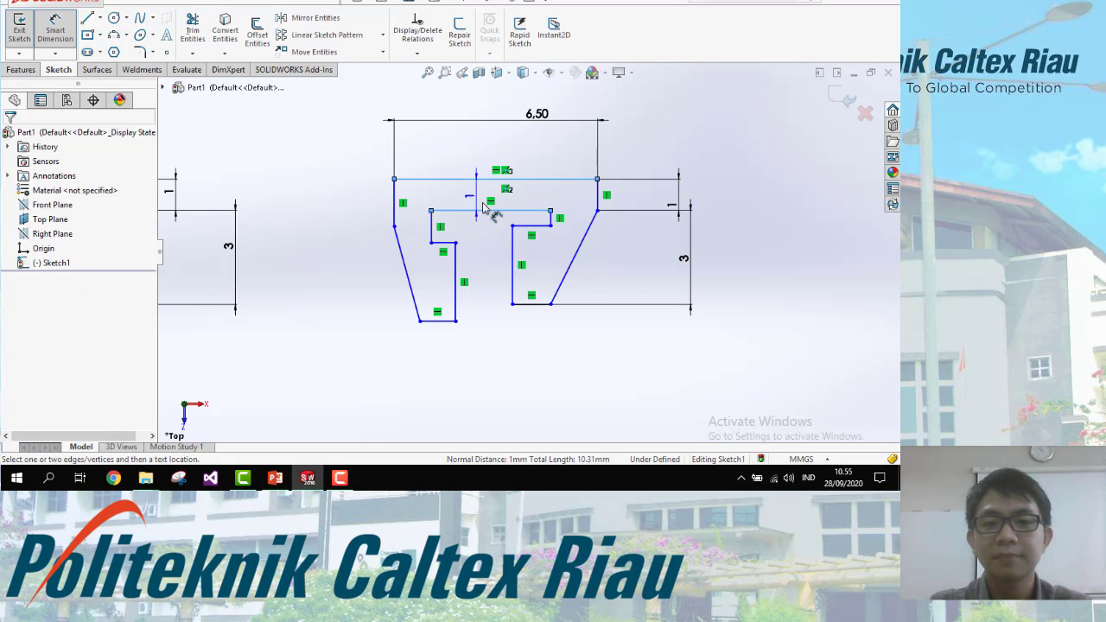
{"action": "left_click", "coordinate": [570, 217]}
{"action": "key", "text": "Return"}
Step: Check the reference drawing, and dimension the right vertical edge of the inner T-shaped cutout as 1 mm
{"action": "key", "text": "alt+Tab"}
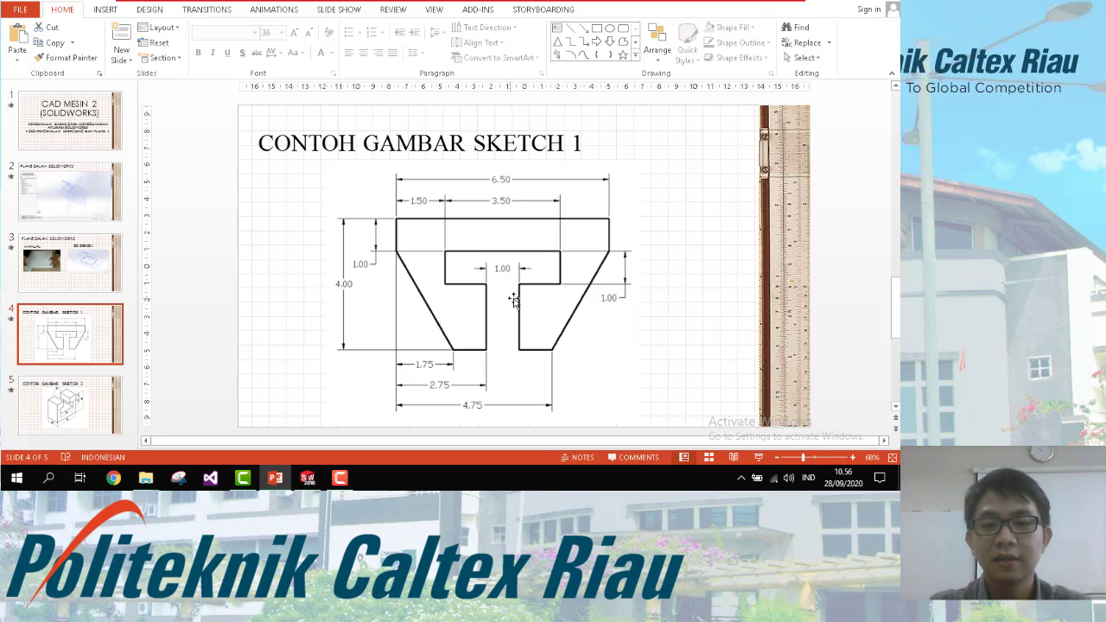
{"action": "key", "text": "alt+Tab"}
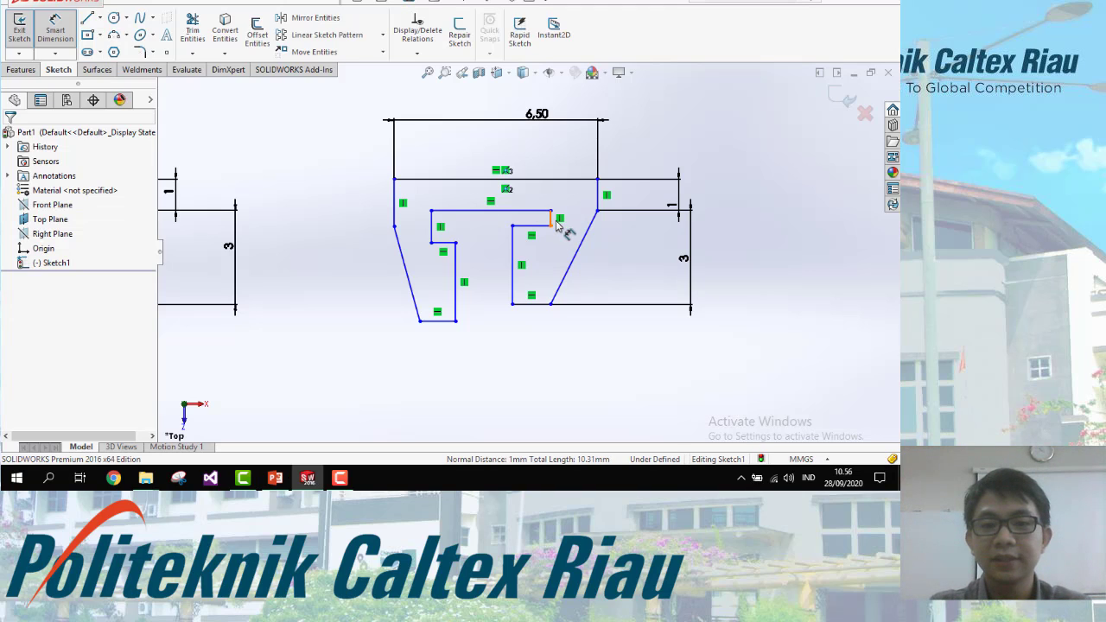
{"action": "left_click", "coordinate": [592, 234]}
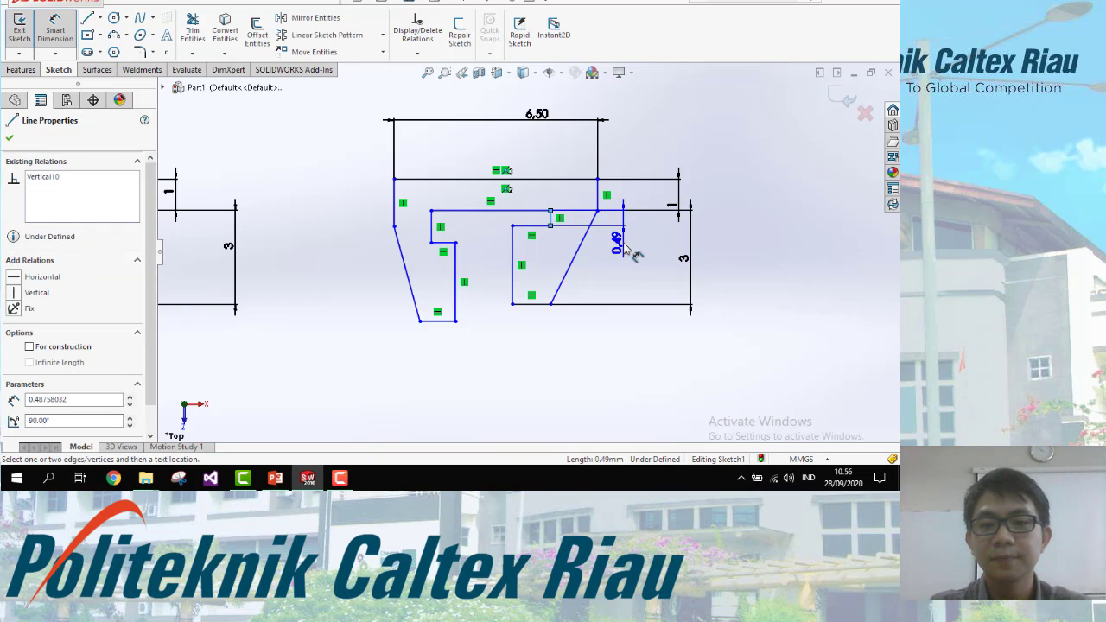
{"action": "left_click", "coordinate": [632, 246]}
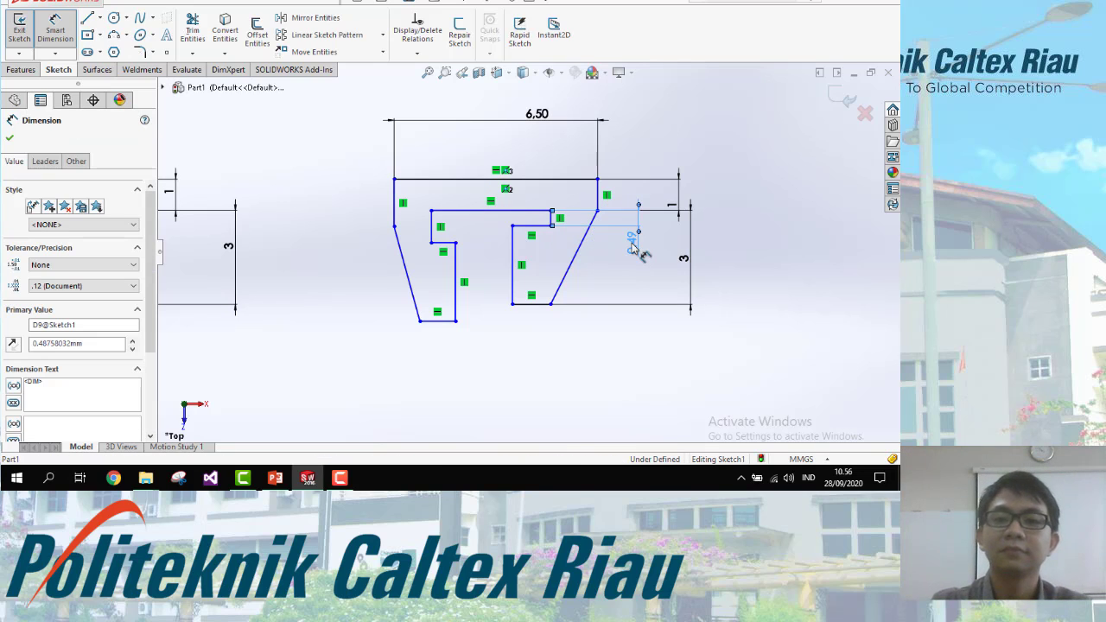
{"action": "type", "text": "1"}
{"action": "key", "text": "Return"}
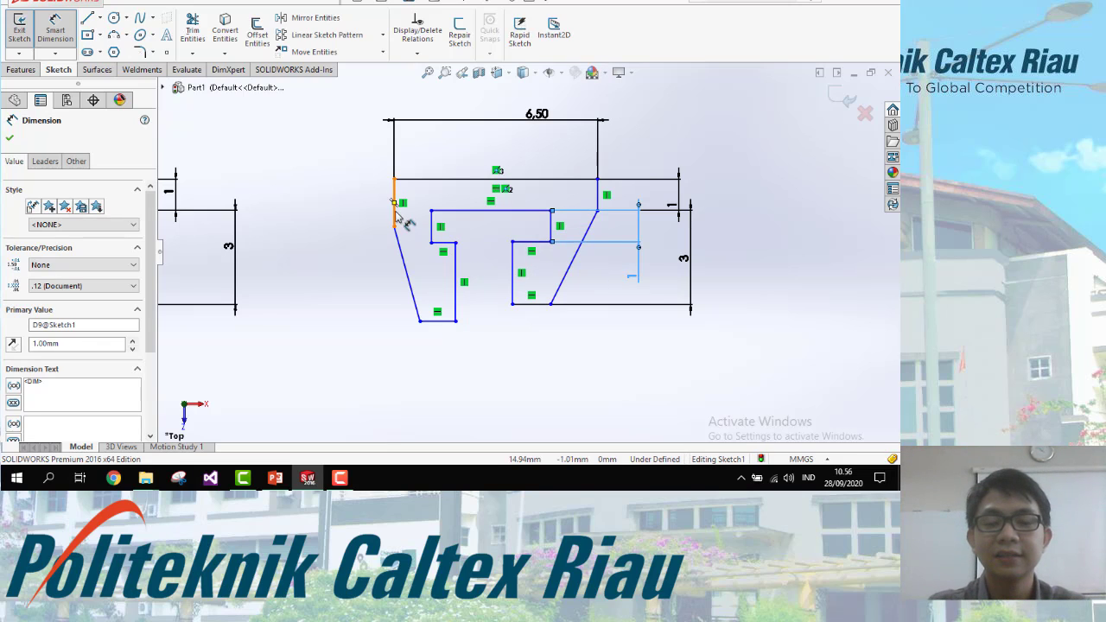
Step: Dimension the left outer vertical edge of the complete profile as 1 mm
{"action": "left_click", "coordinate": [335, 215]}
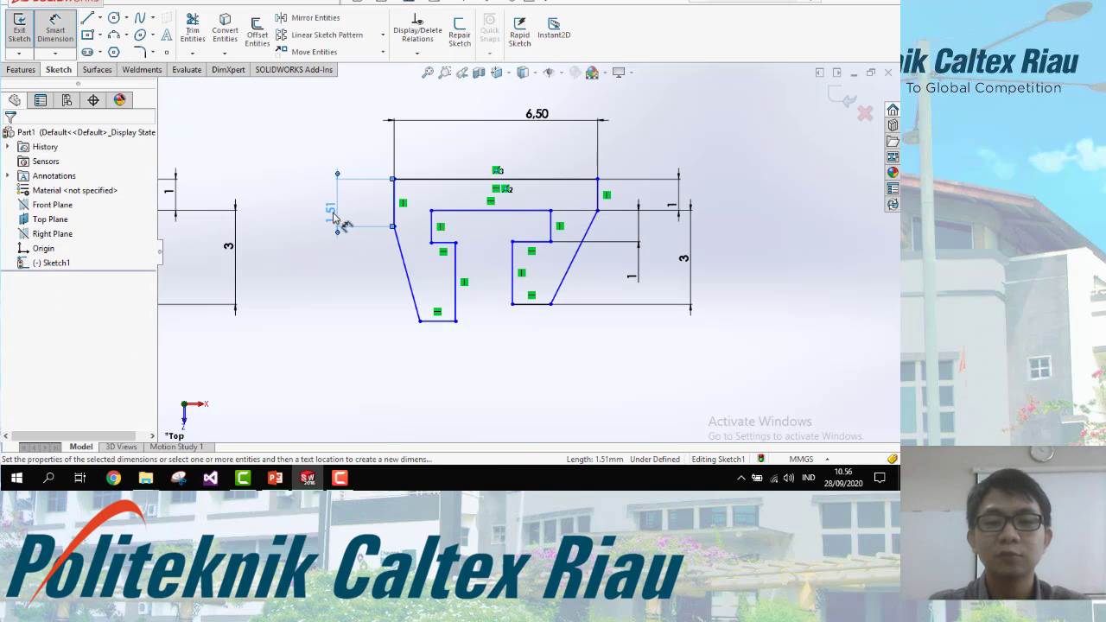
{"action": "key", "text": "Return"}
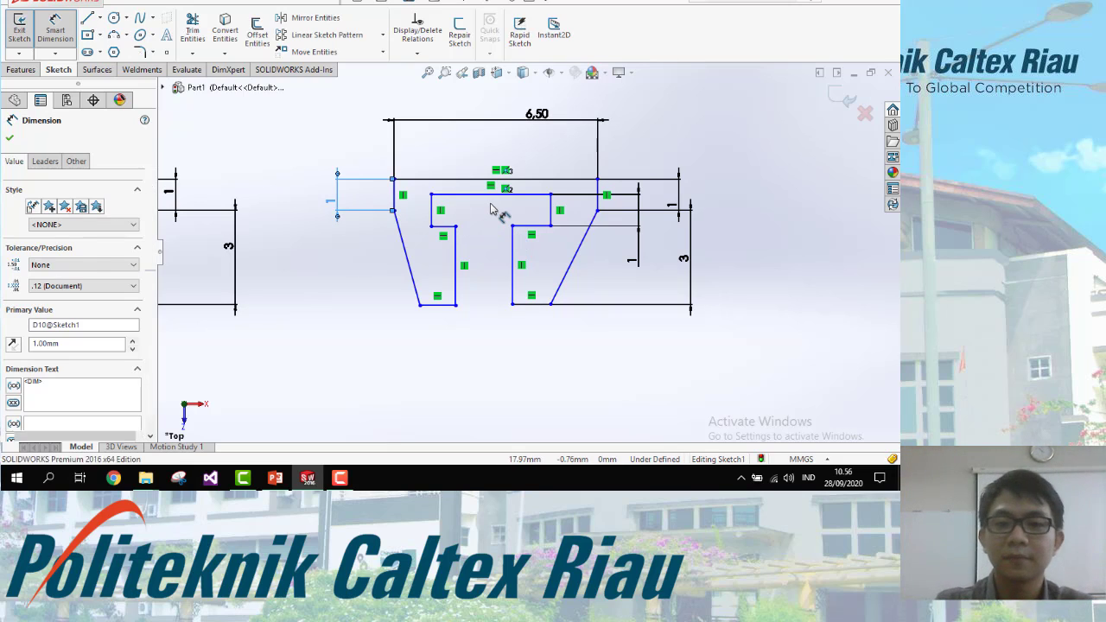
{"action": "key", "text": "Escape"}
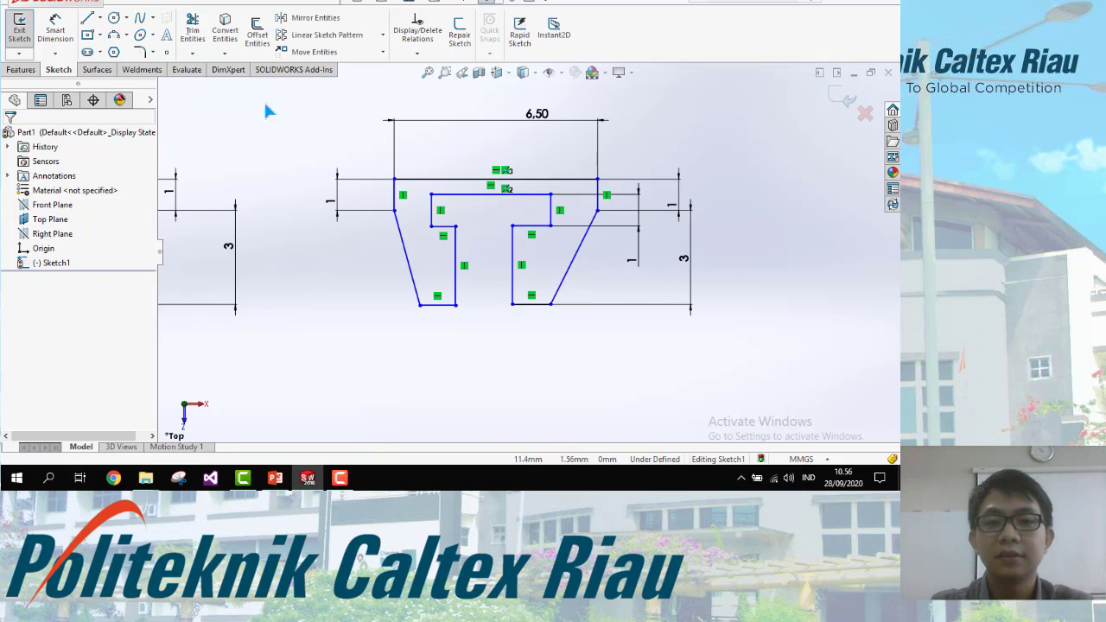
Step: Dimension the distance between the profile's top line and the cutout's upper horizontal line as 1 mm
{"action": "left_click", "coordinate": [71, 31]}
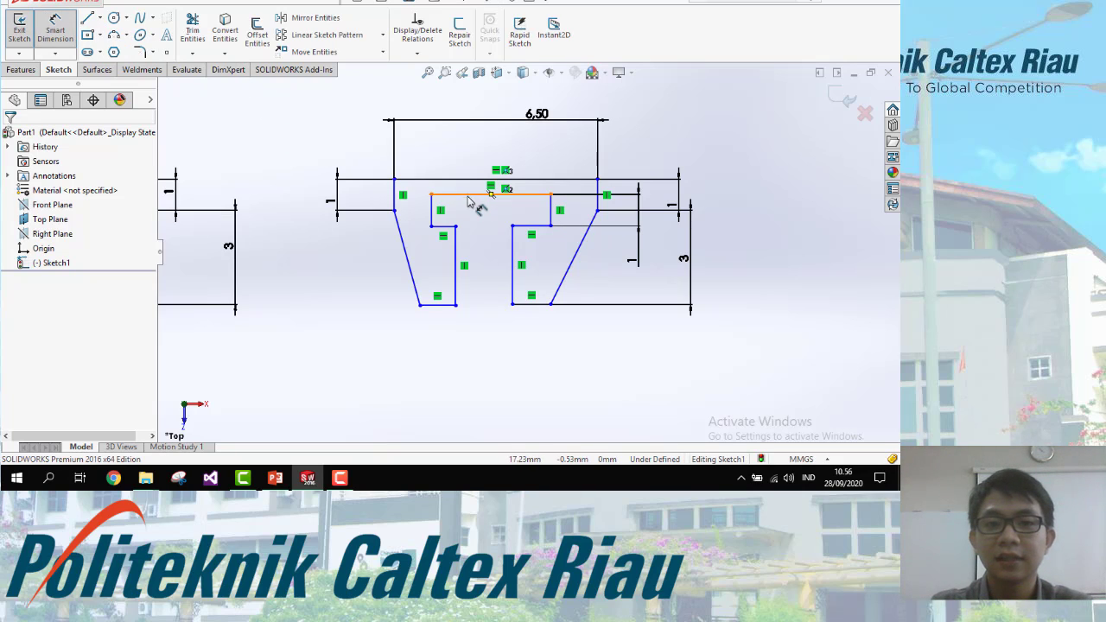
{"action": "left_click", "coordinate": [471, 194]}
{"action": "left_click", "coordinate": [469, 180]}
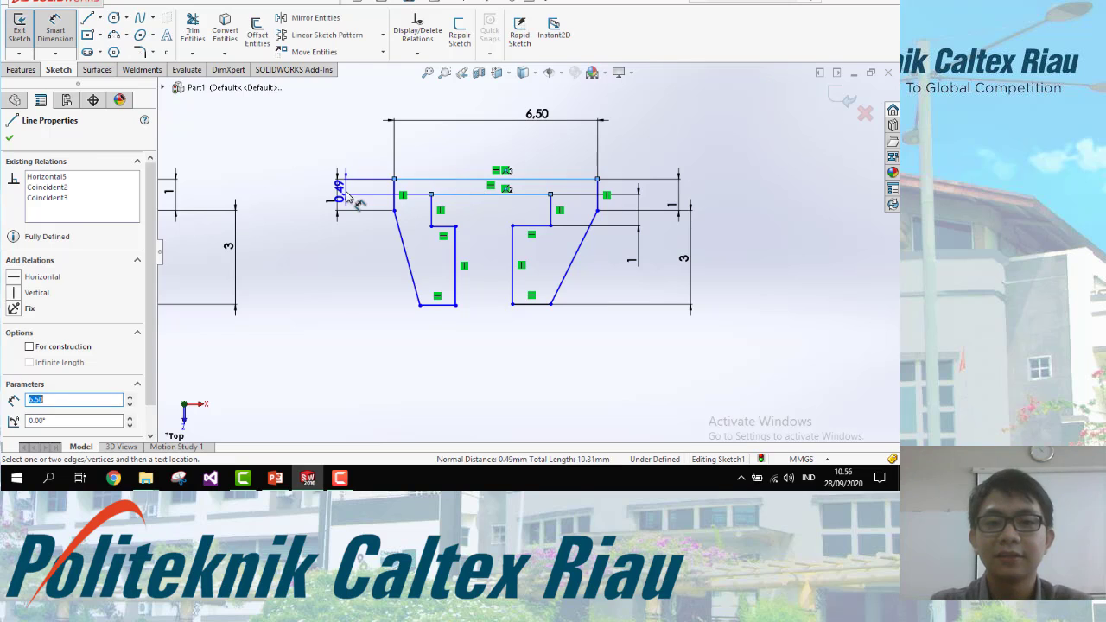
{"action": "left_click", "coordinate": [342, 192]}
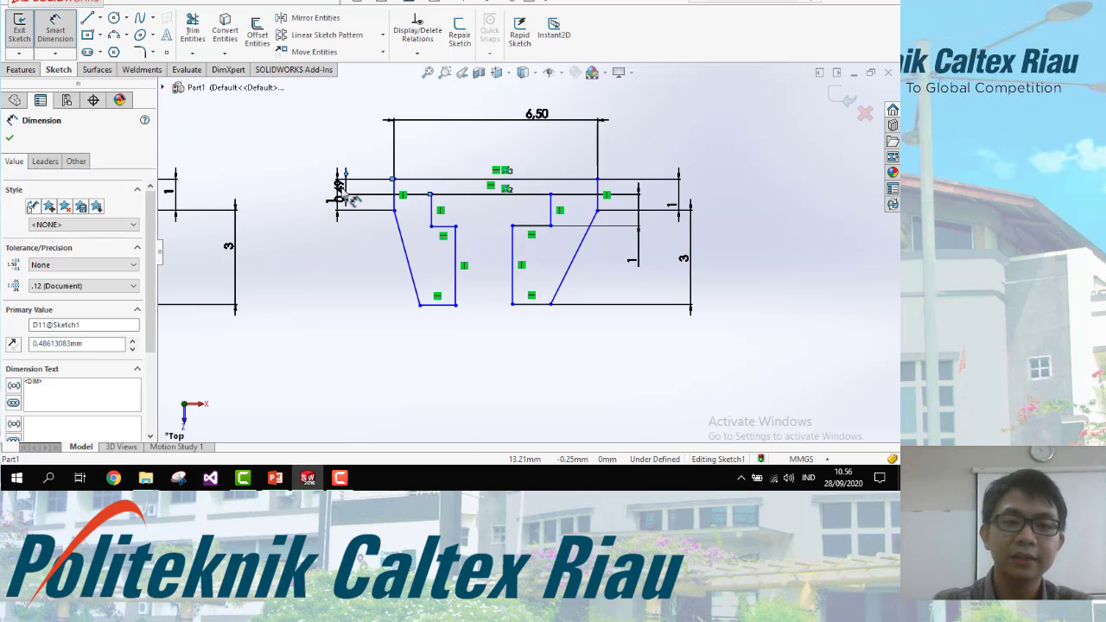
{"action": "type", "text": "1"}
{"action": "key", "text": "Return"}
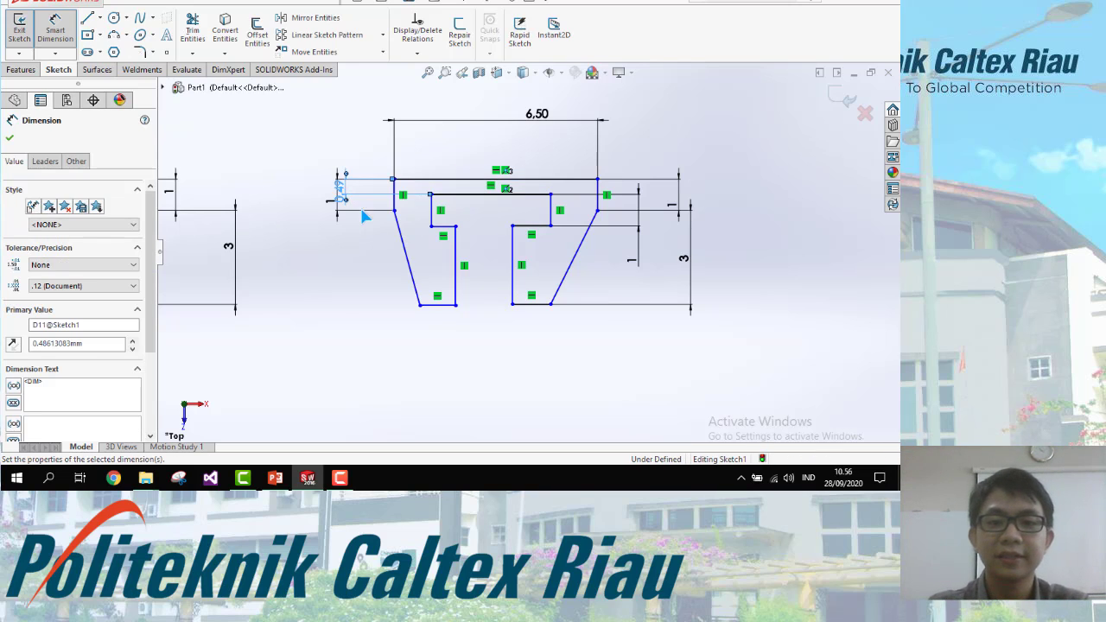
{"action": "left_click", "coordinate": [88, 18]}
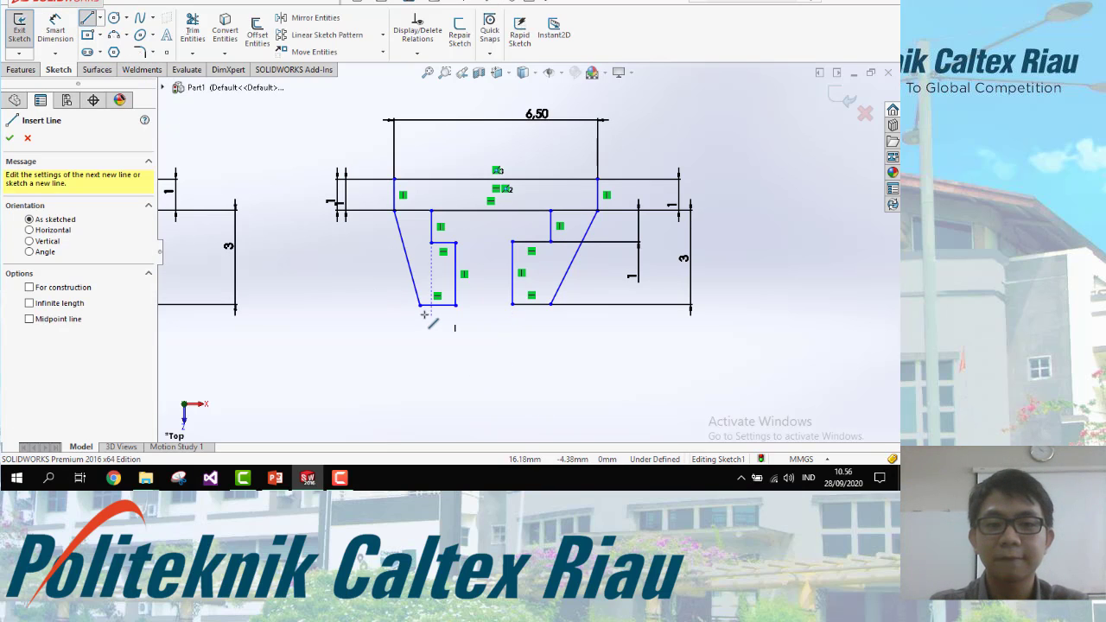
{"action": "left_click", "coordinate": [420, 304]}
{"action": "key", "text": "Escape"}
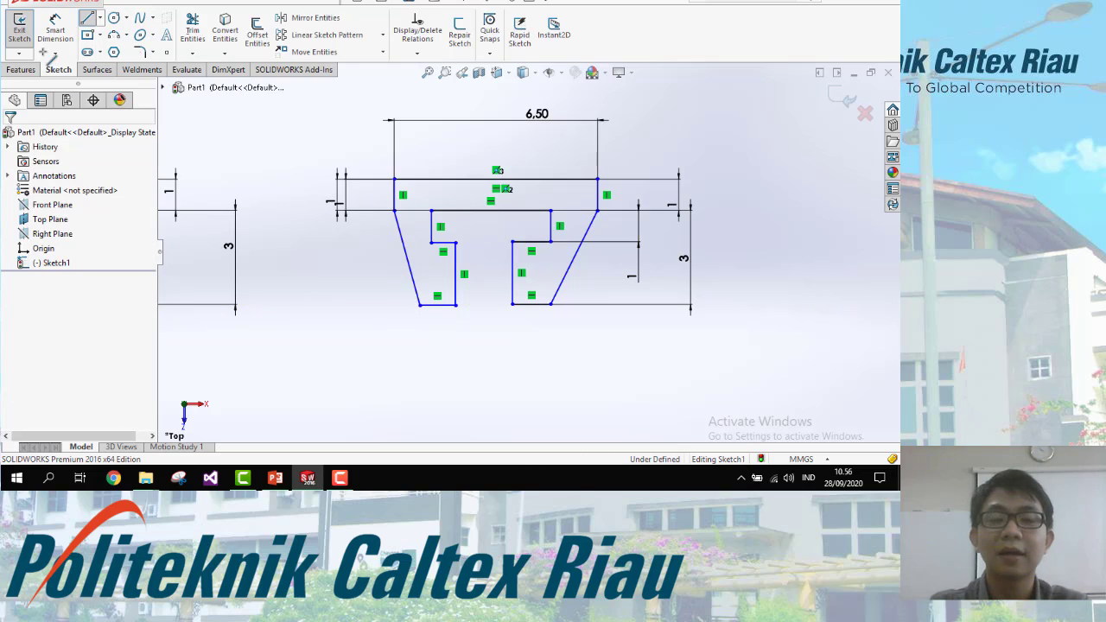
Step: Dimension the horizontal distance between the left slanted line's endpoints as 1 mm
{"action": "left_click", "coordinate": [56, 34]}
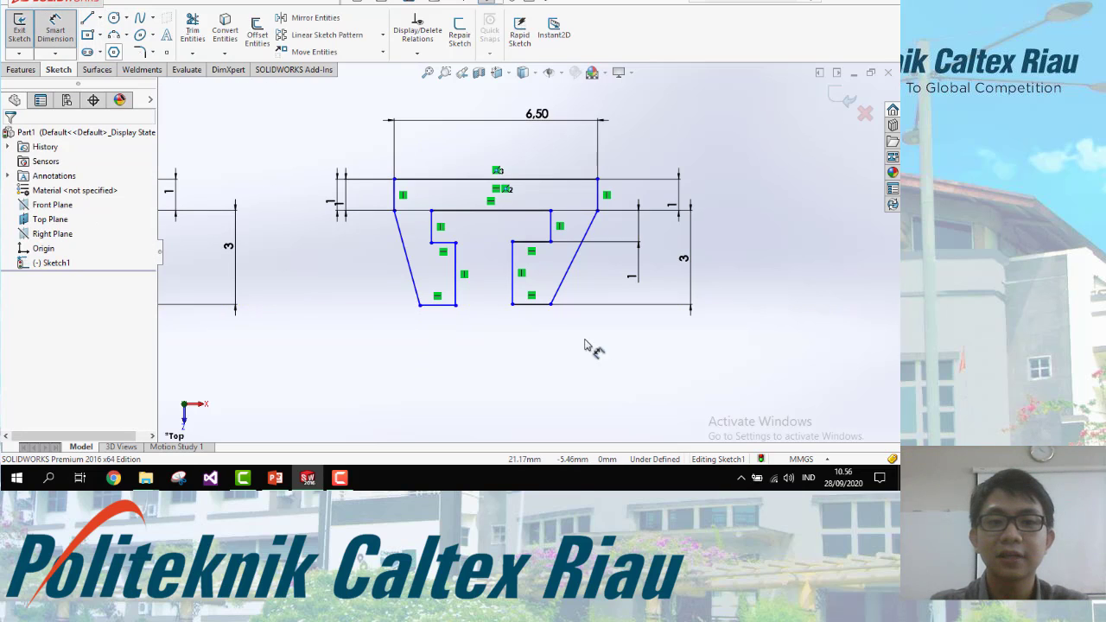
{"action": "left_click", "coordinate": [394, 211]}
{"action": "left_click", "coordinate": [420, 304]}
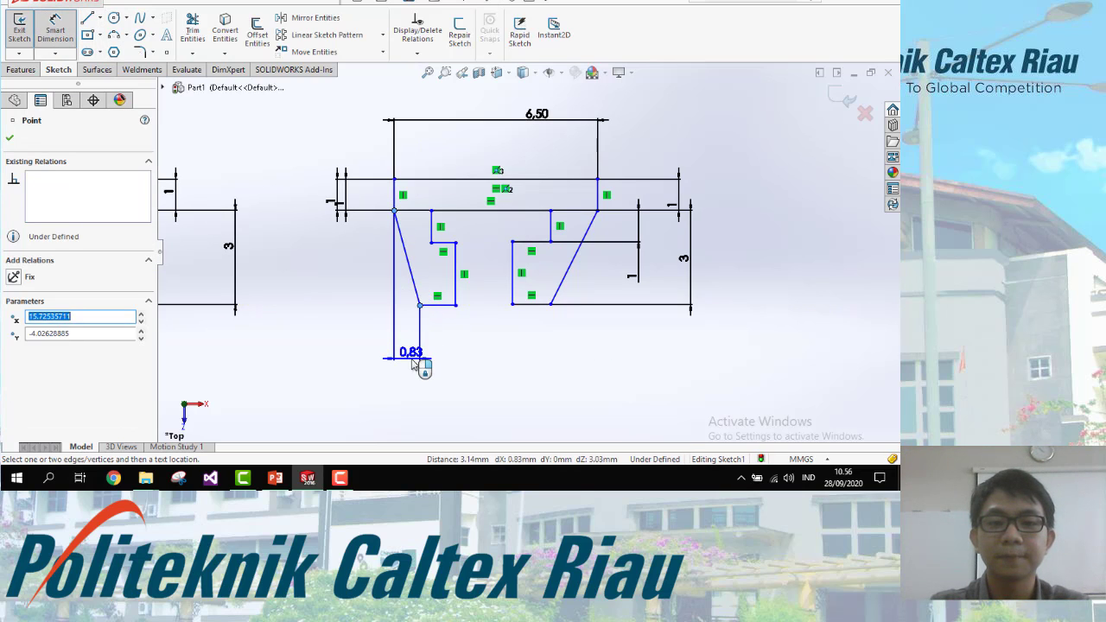
{"action": "key", "text": "Escape"}
{"action": "left_click", "coordinate": [410, 358]}
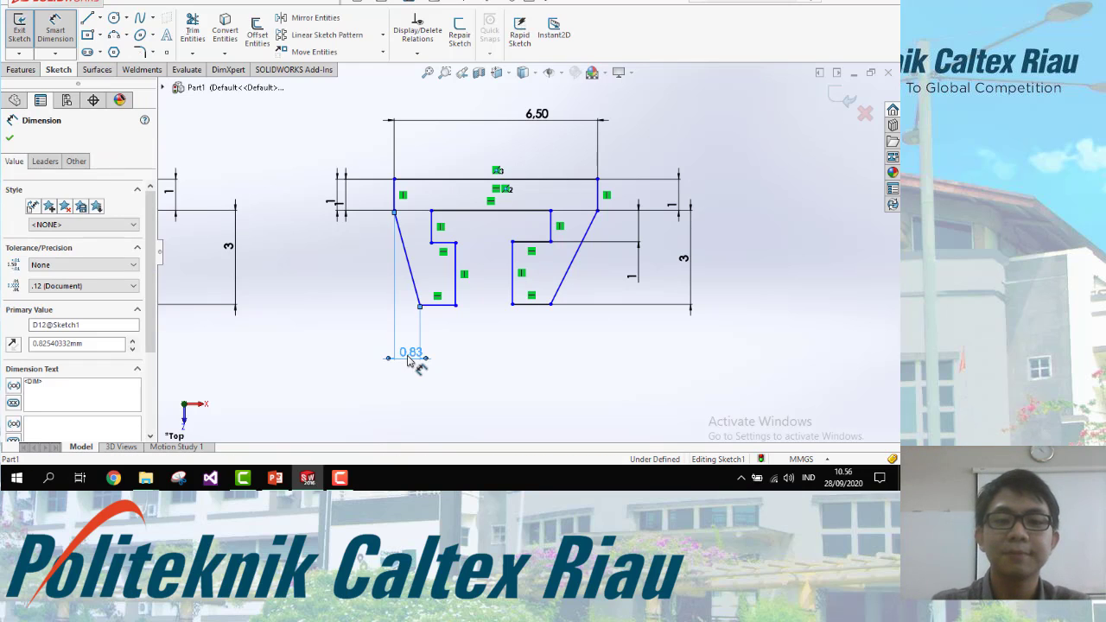
{"action": "type", "text": "1"}
{"action": "key", "text": "Escape"}
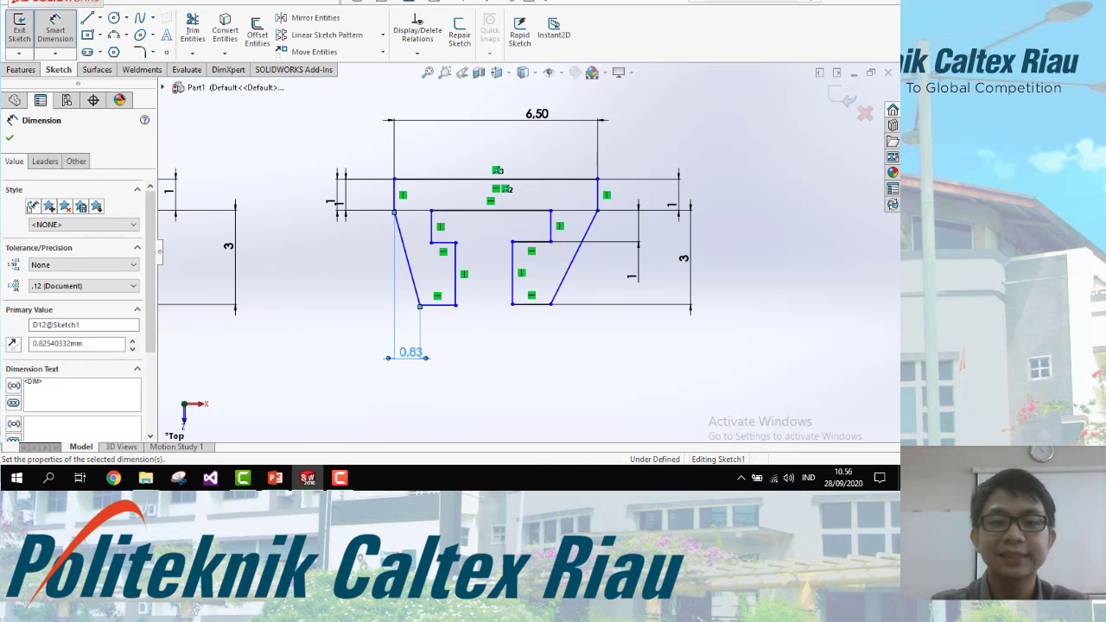
Step: Dimension the vertical distance between the left slanted line's endpoints as 3 mm
{"action": "left_click", "coordinate": [394, 210]}
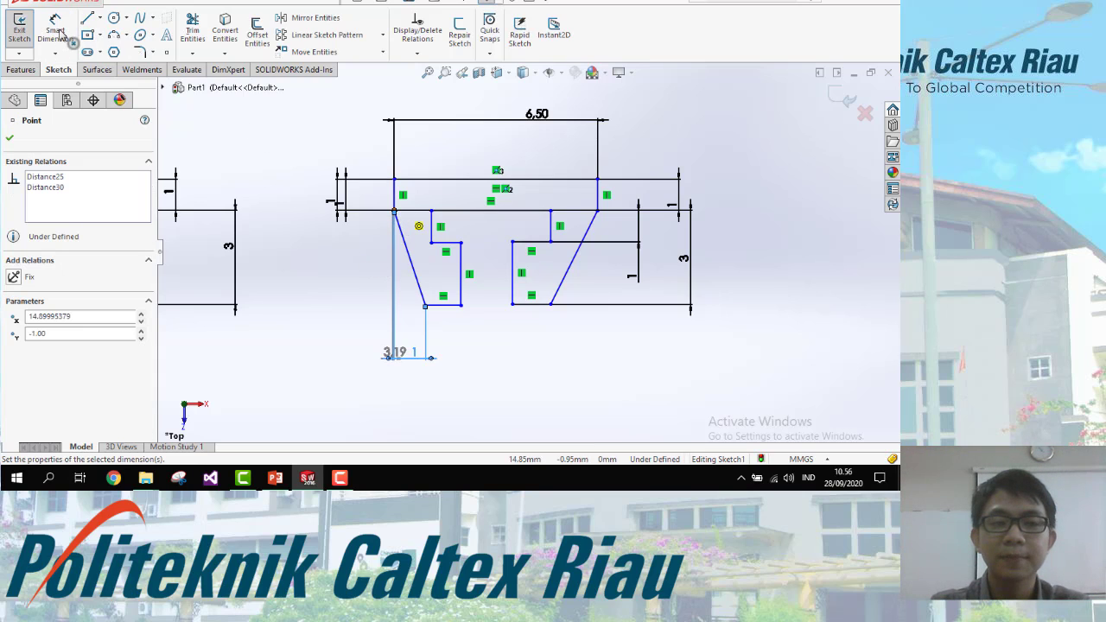
{"action": "key", "text": "Escape"}
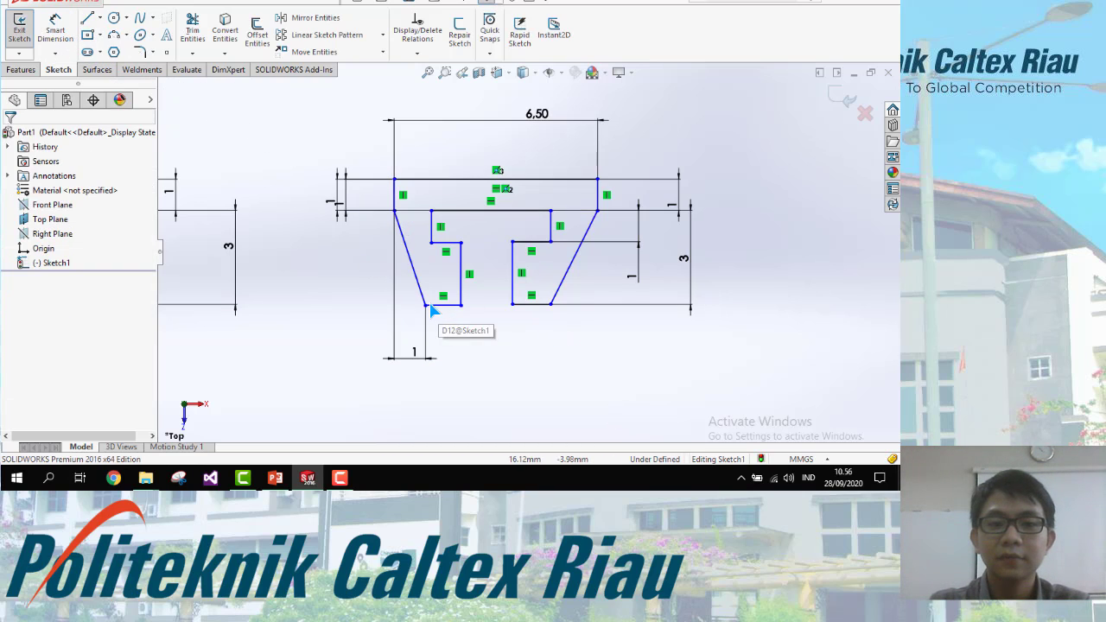
{"action": "left_click", "coordinate": [54, 31]}
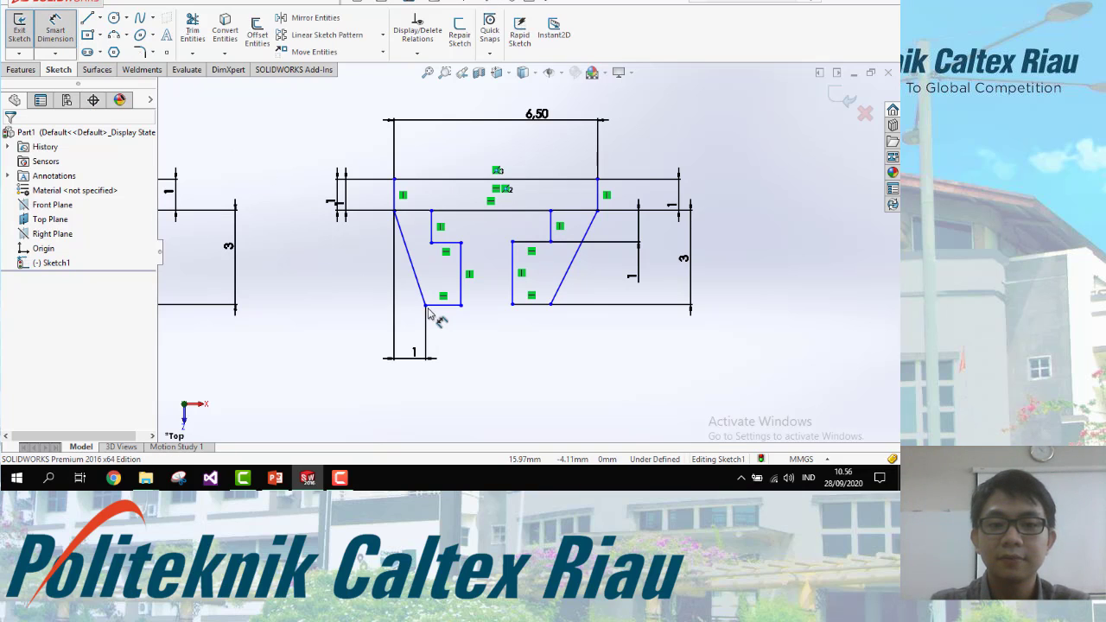
{"action": "left_click", "coordinate": [425, 304]}
{"action": "left_click", "coordinate": [393, 212]}
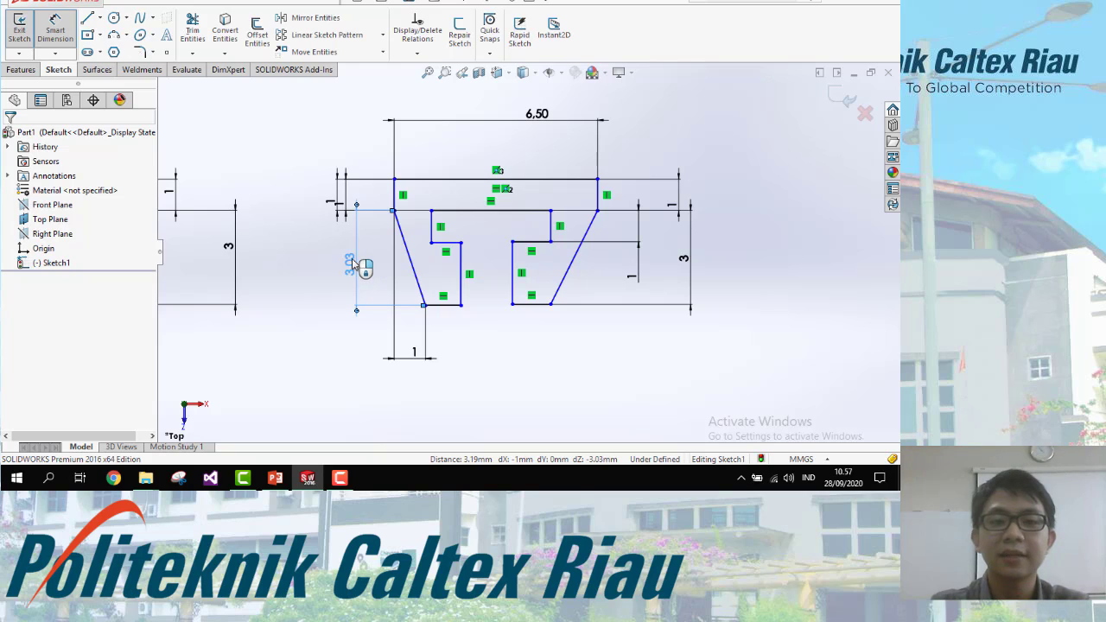
{"action": "left_click", "coordinate": [353, 265]}
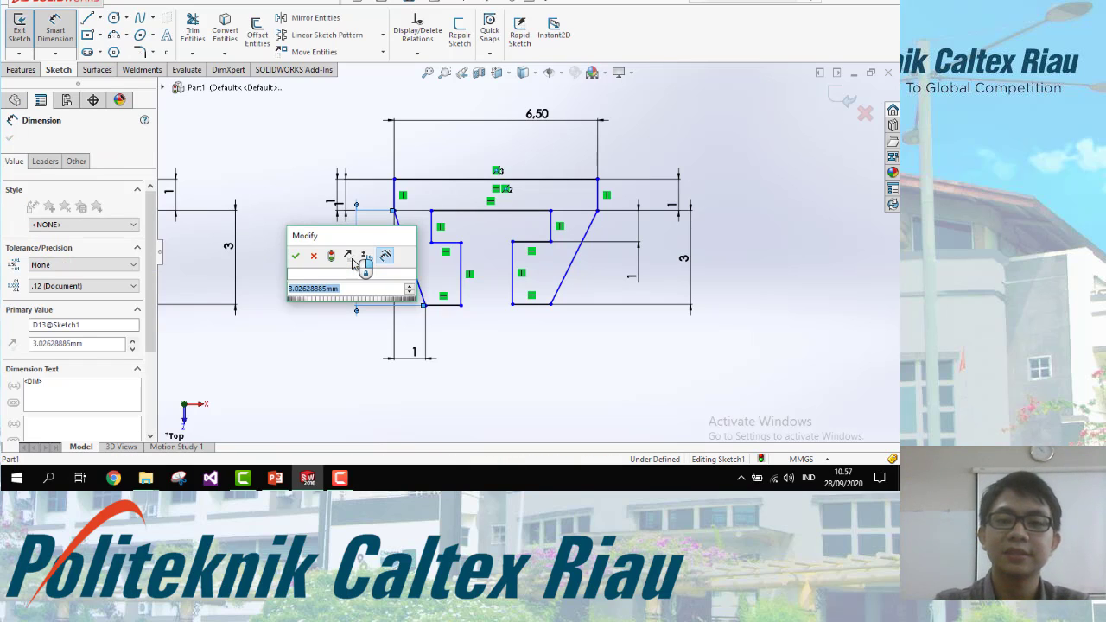
{"action": "type", "text": "3"}
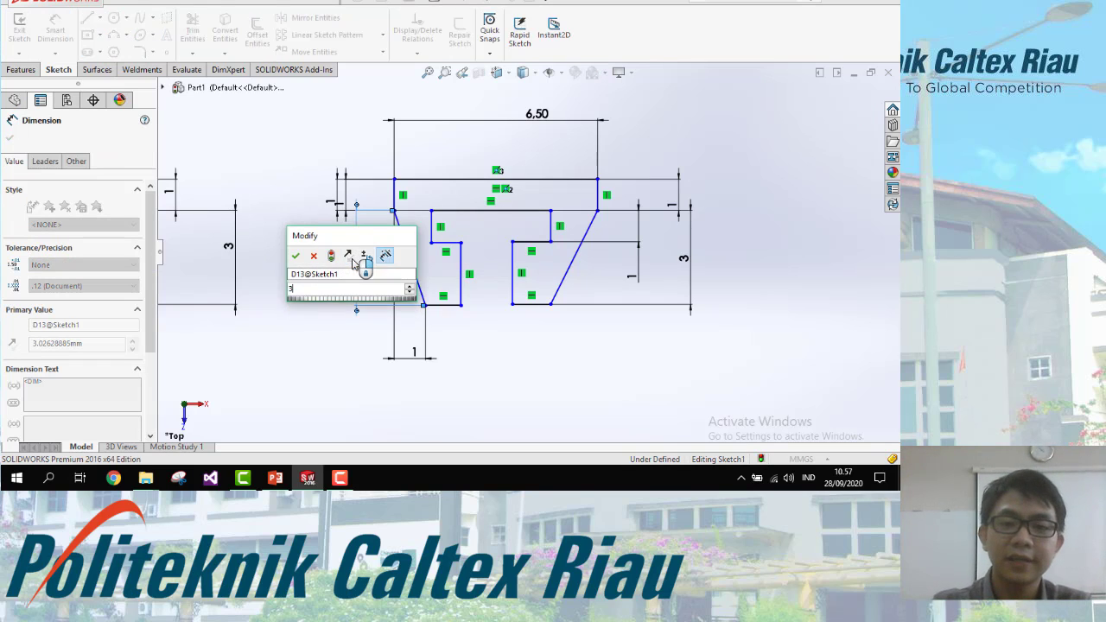
{"action": "key", "text": "Return"}
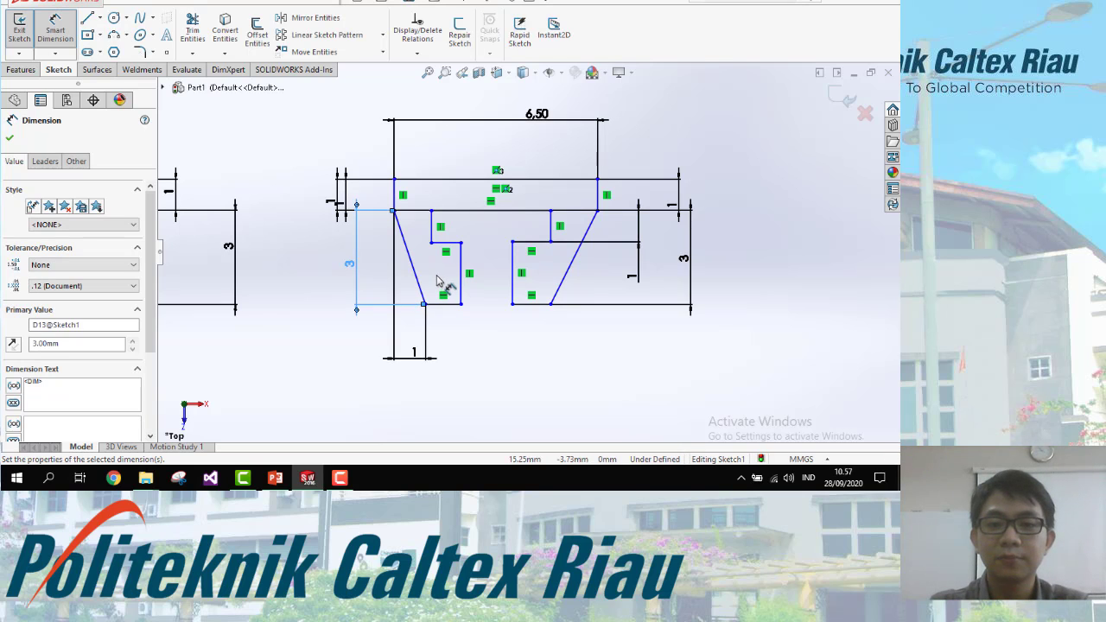
Step: Check the reference drawing, and dimension the horizontal distance from the left slanted line's upper end to the left leg's inner vertical edge as 2.35 mm
{"action": "key", "text": "alt+Tab"}
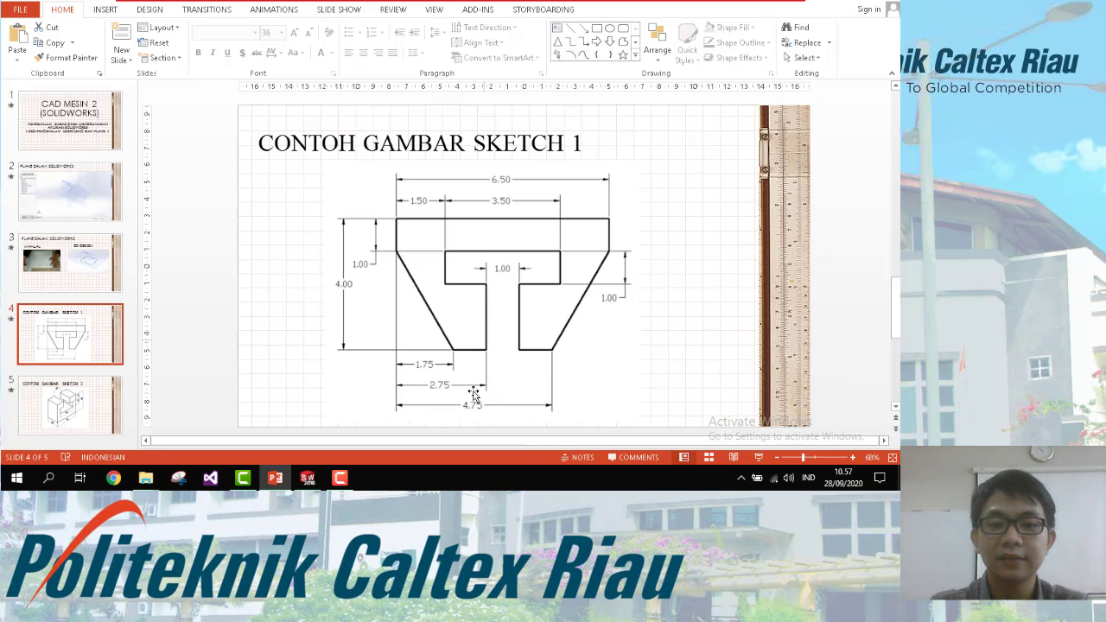
{"action": "key", "text": "alt+Tab"}
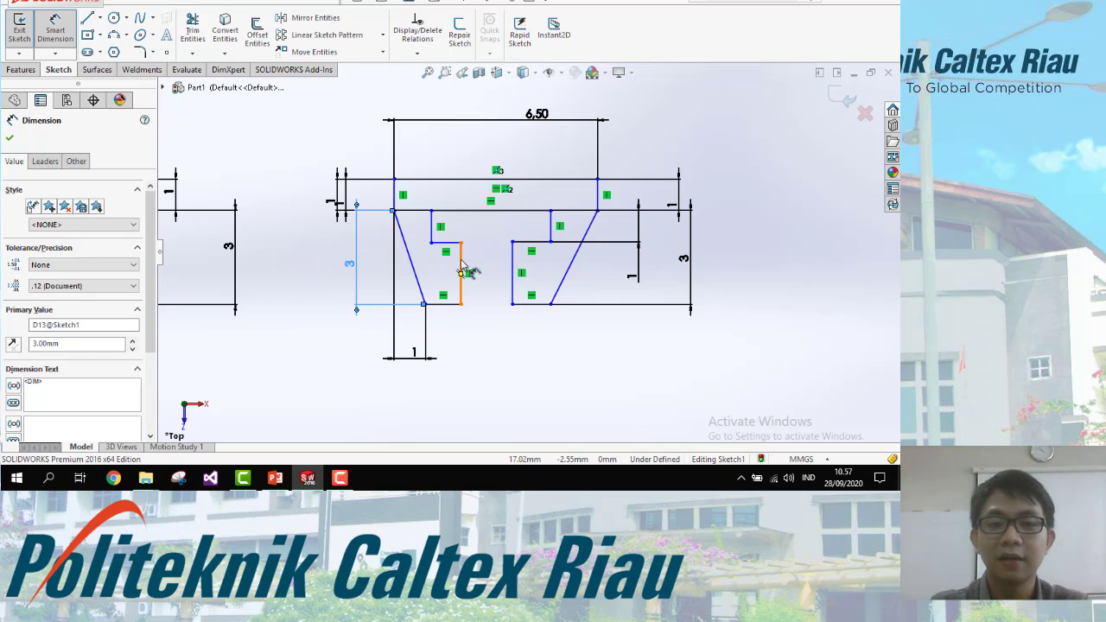
{"action": "left_click", "coordinate": [395, 275]}
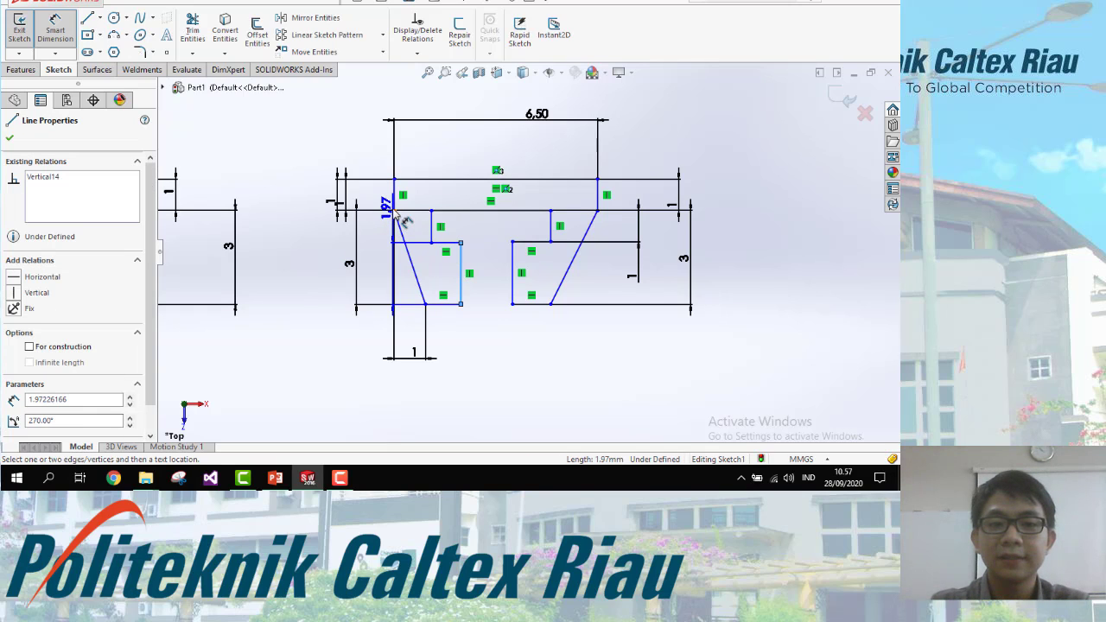
{"action": "left_click", "coordinate": [394, 211]}
{"action": "left_click", "coordinate": [422, 400]}
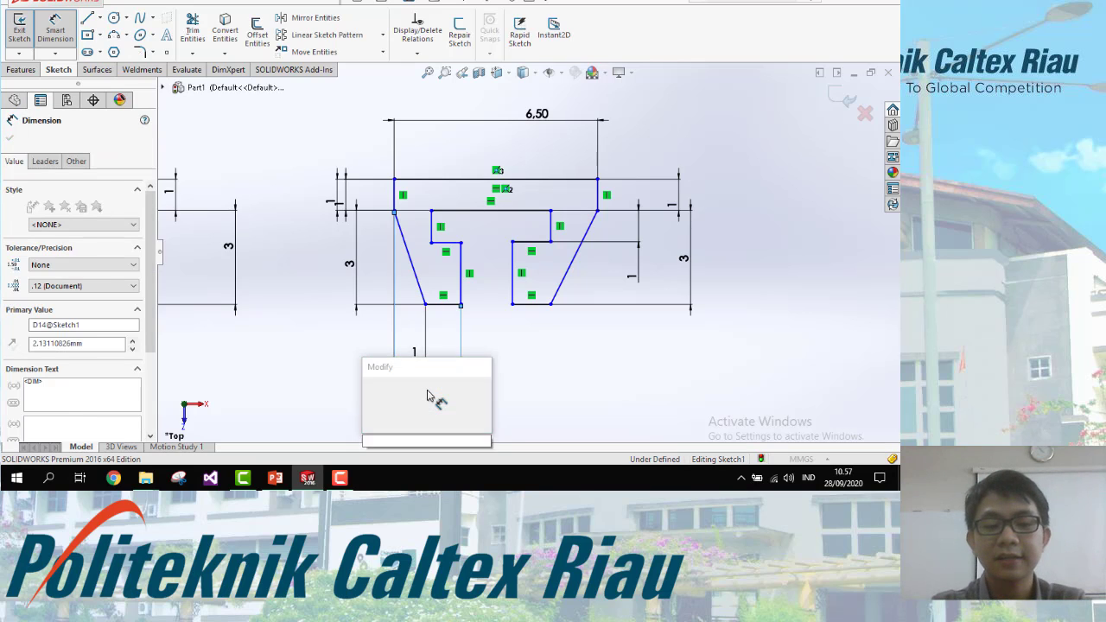
{"action": "type", "text": "2.3"}
{"action": "key", "text": "alt+Tab"}
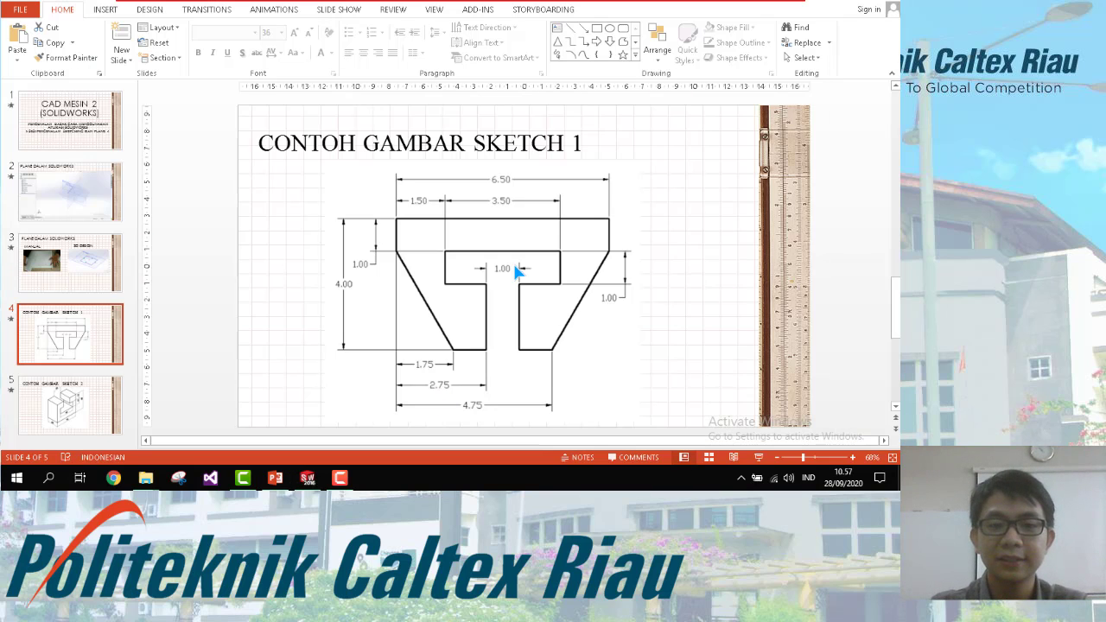
{"action": "key", "text": "alt+Tab"}
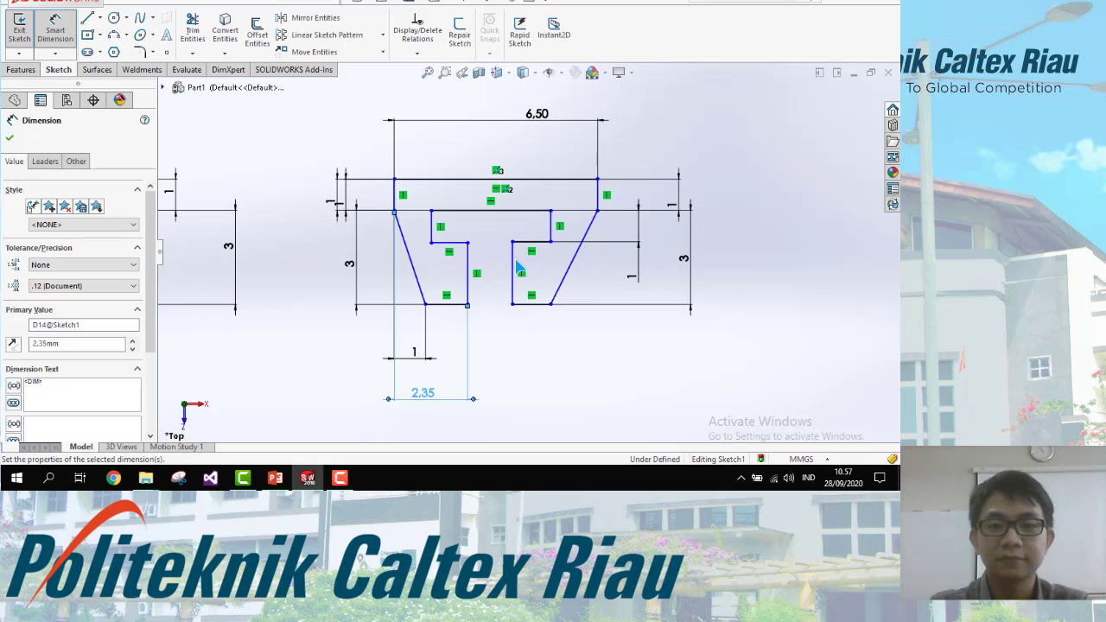
Step: Check the reference drawing, and dimension the short horizontal shoulder line on the cutout's left side as 1 mm
{"action": "key", "text": "alt+Tab"}
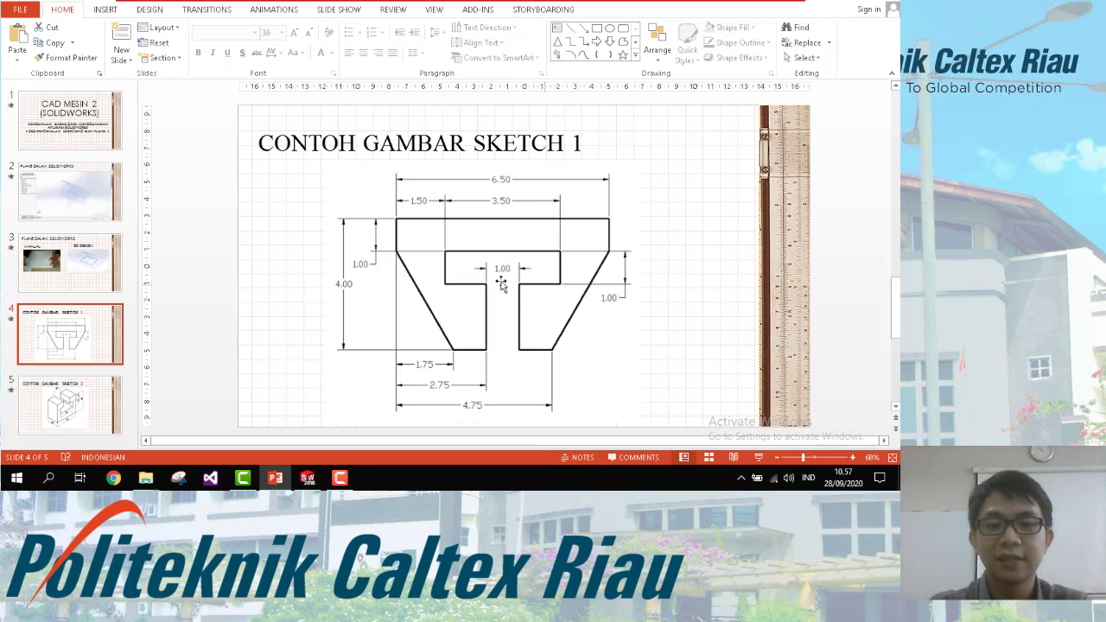
{"action": "key", "text": "alt+Tab"}
{"action": "left_click", "coordinate": [448, 244]}
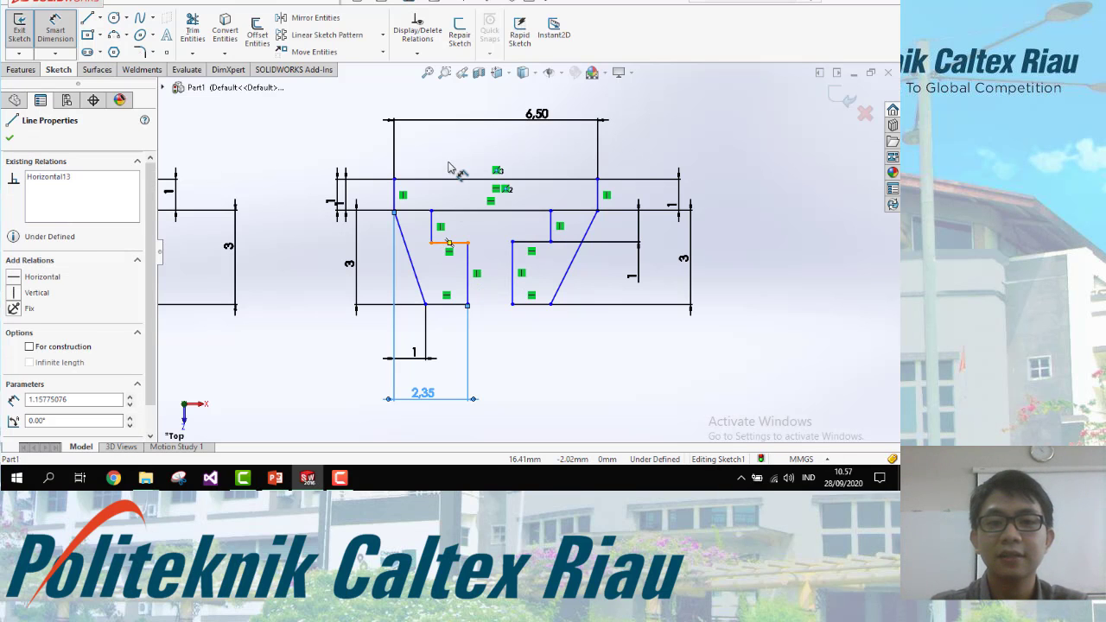
{"action": "left_click", "coordinate": [448, 159]}
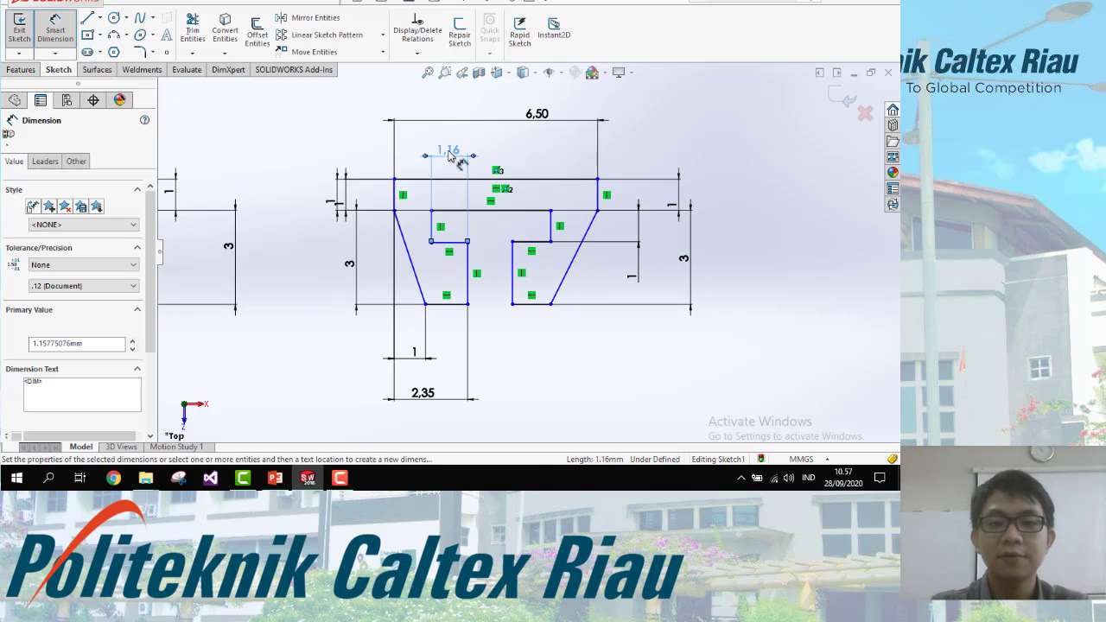
{"action": "key", "text": "Return"}
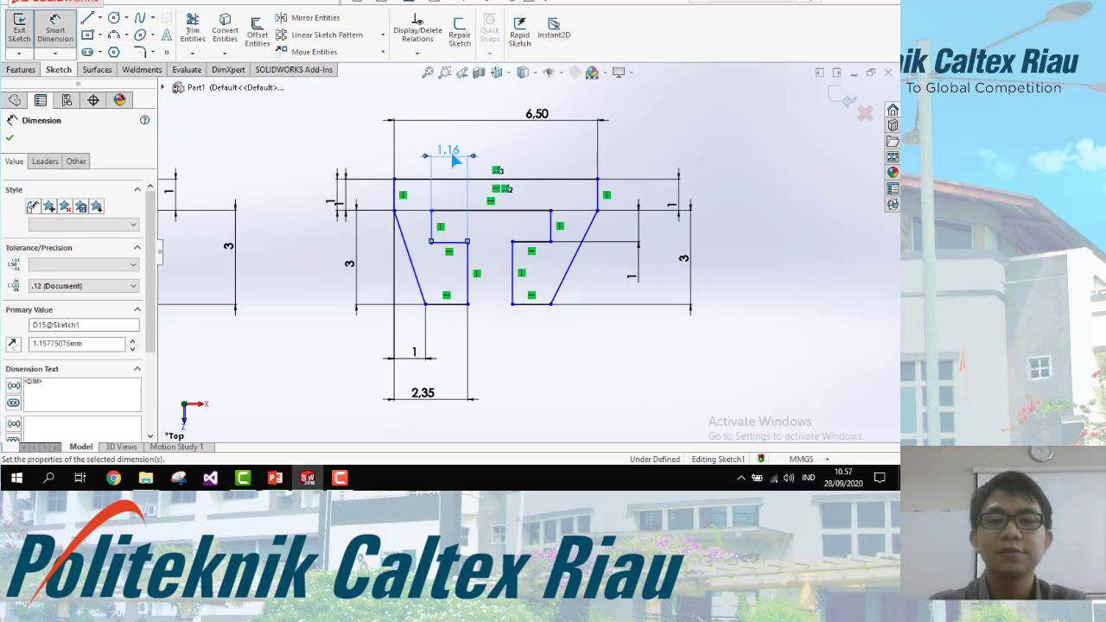
Step: Dimension the short horizontal shoulder line on the cutout's right side as 1 mm
{"action": "left_click", "coordinate": [530, 241]}
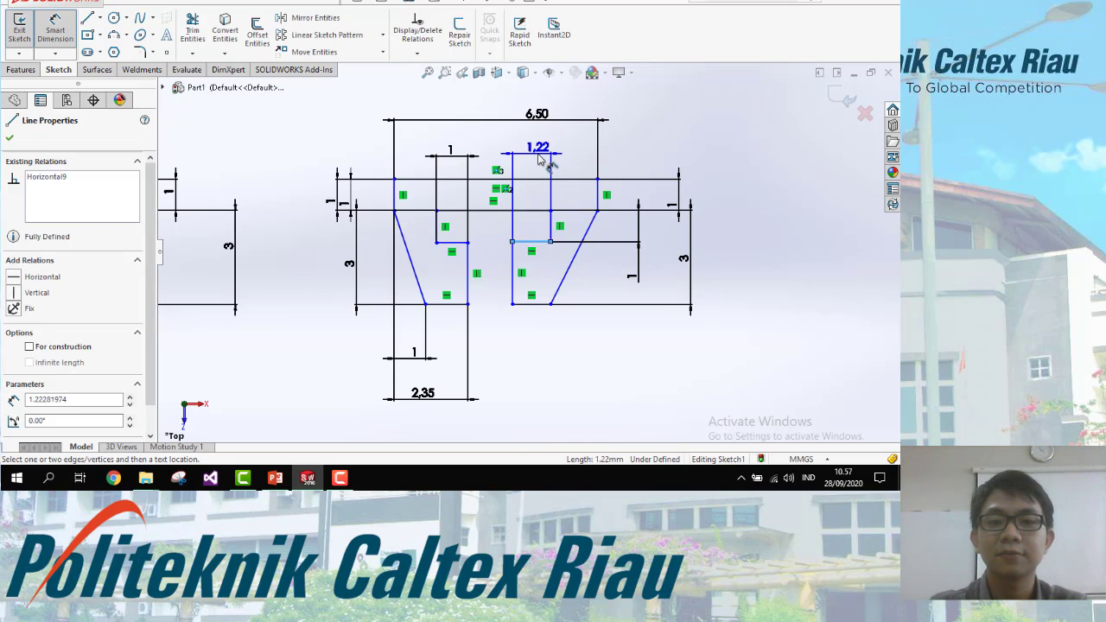
{"action": "left_click", "coordinate": [537, 153]}
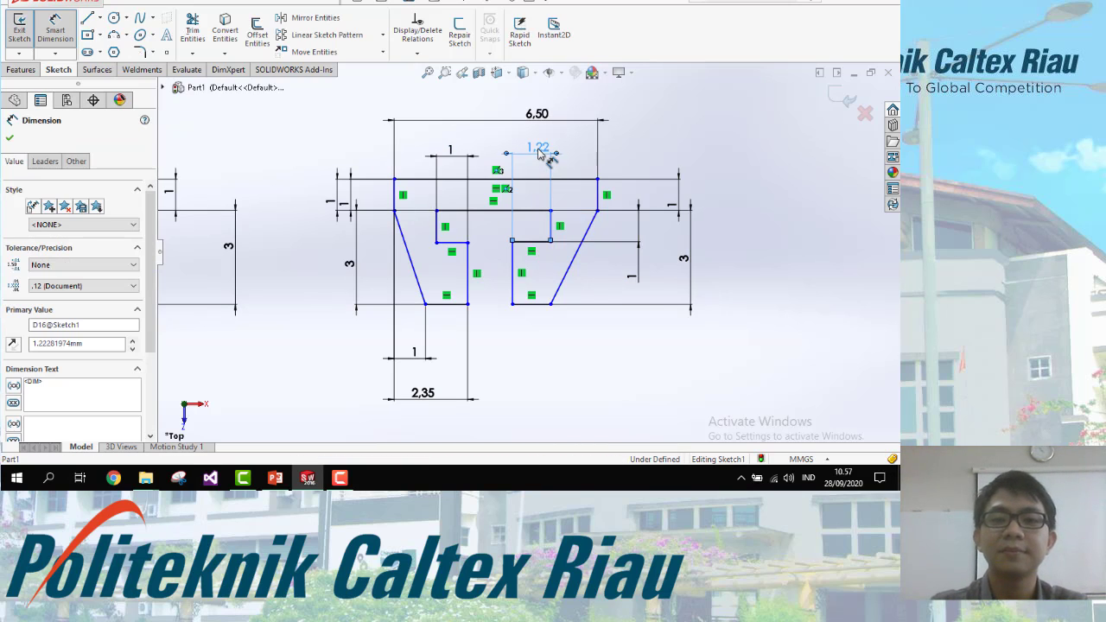
{"action": "type", "text": "1"}
{"action": "key", "text": "Return"}
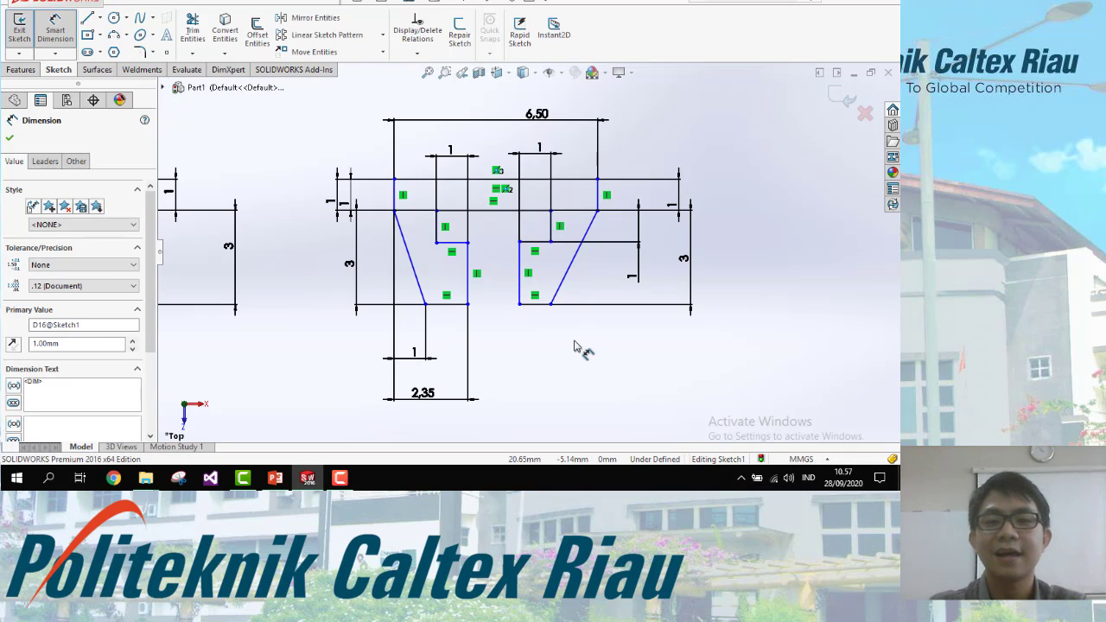
{"action": "key", "text": "Escape"}
{"action": "key", "text": "Escape"}
Step: Reposition the two 1 mm shoulder dimensions from above the profile to below its legs
{"action": "left_click_drag", "start_coordinate": [538, 151], "coordinate": [537, 373]}
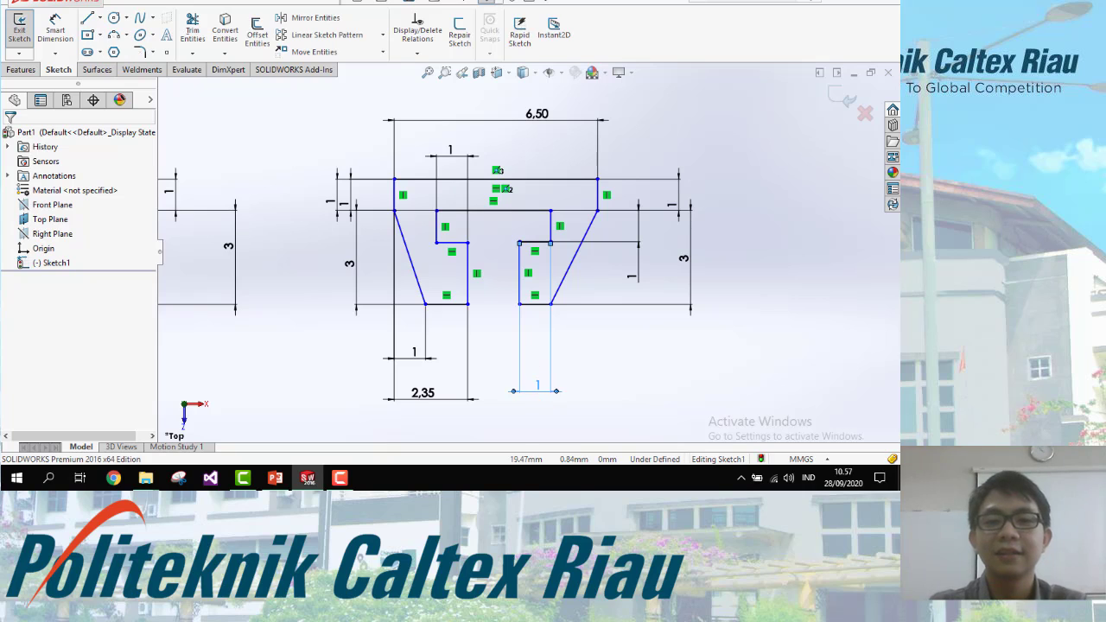
{"action": "key", "text": "Escape"}
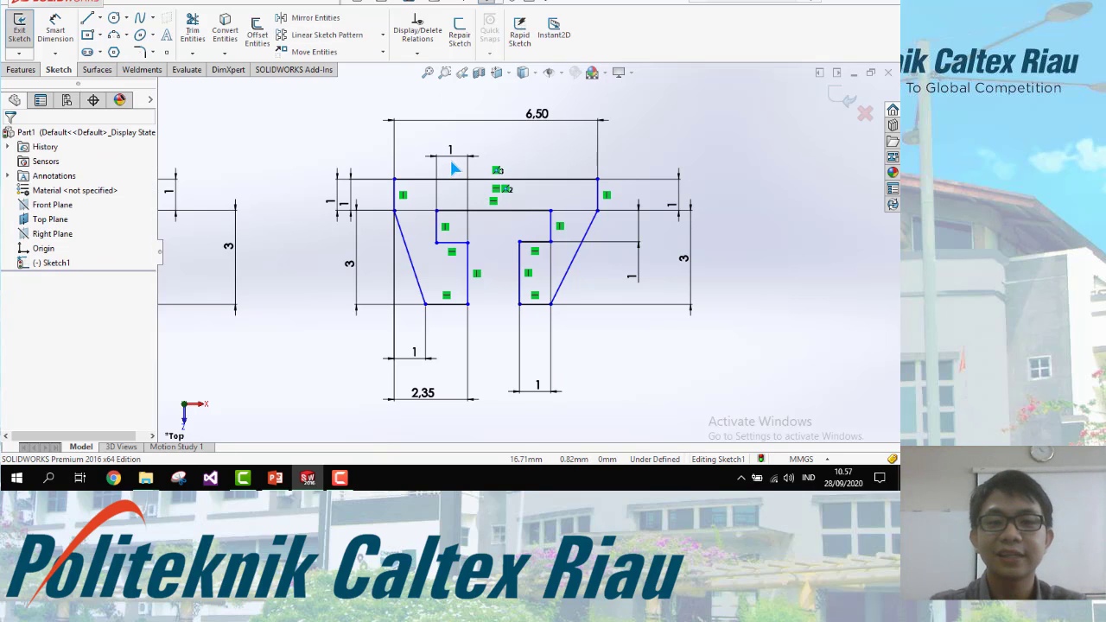
{"action": "left_click_drag", "start_coordinate": [452, 156], "coordinate": [449, 330]}
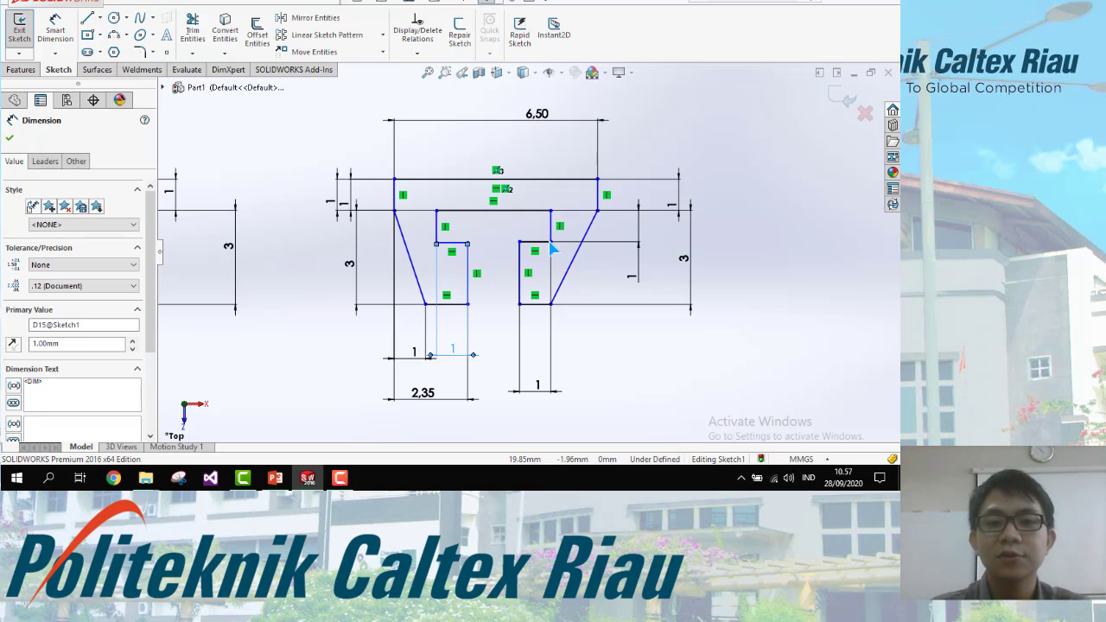
Step: Check the reference drawing, and dimension the horizontal distance between the right slanted line's endpoints as 1 mm
{"action": "key", "text": "alt+Tab"}
{"action": "key", "text": "alt+Tab"}
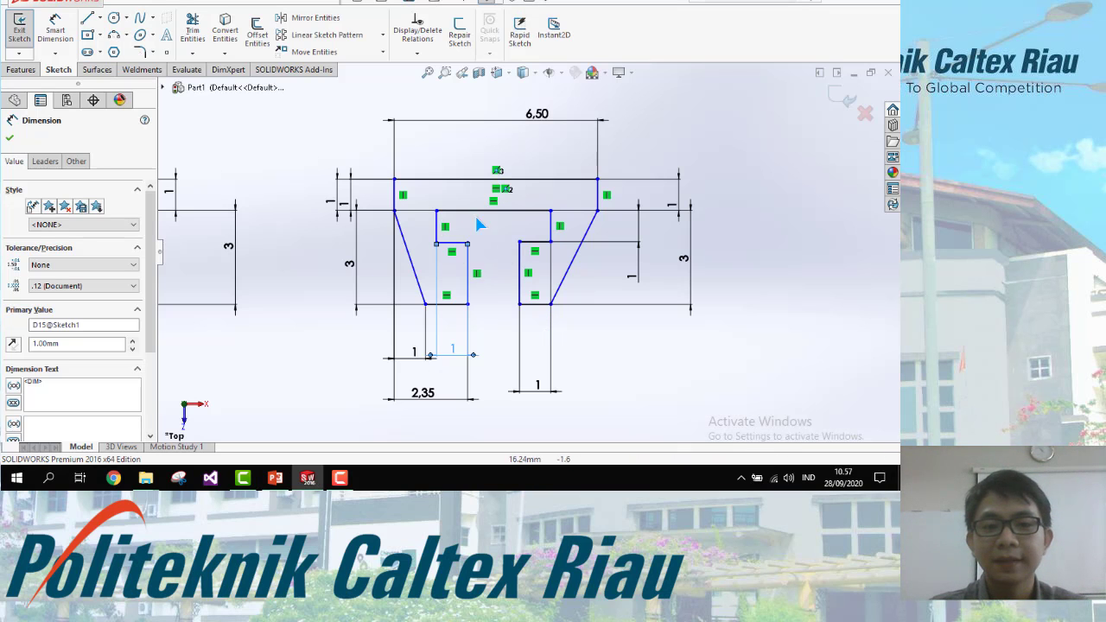
{"action": "scroll", "coordinate": [587, 290], "scroll_direction": "down", "scroll_amount": 2}
{"action": "scroll", "coordinate": [586, 291], "scroll_direction": "up", "scroll_amount": 2}
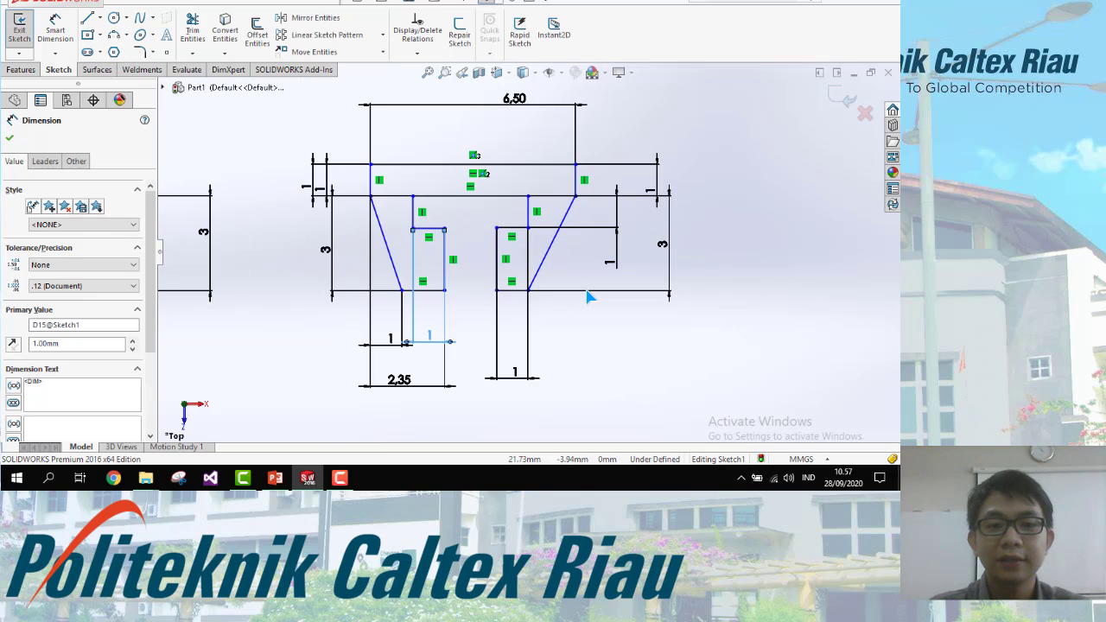
{"action": "scroll", "coordinate": [462, 326], "scroll_direction": "up", "scroll_amount": 1}
{"action": "key", "text": "Escape"}
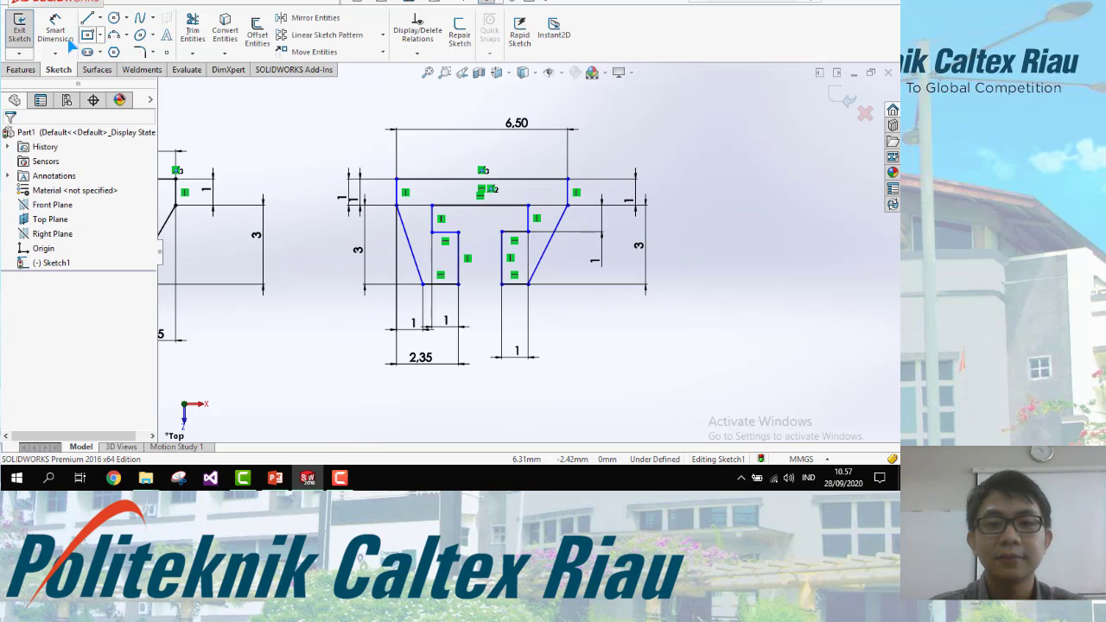
{"action": "left_click", "coordinate": [56, 31]}
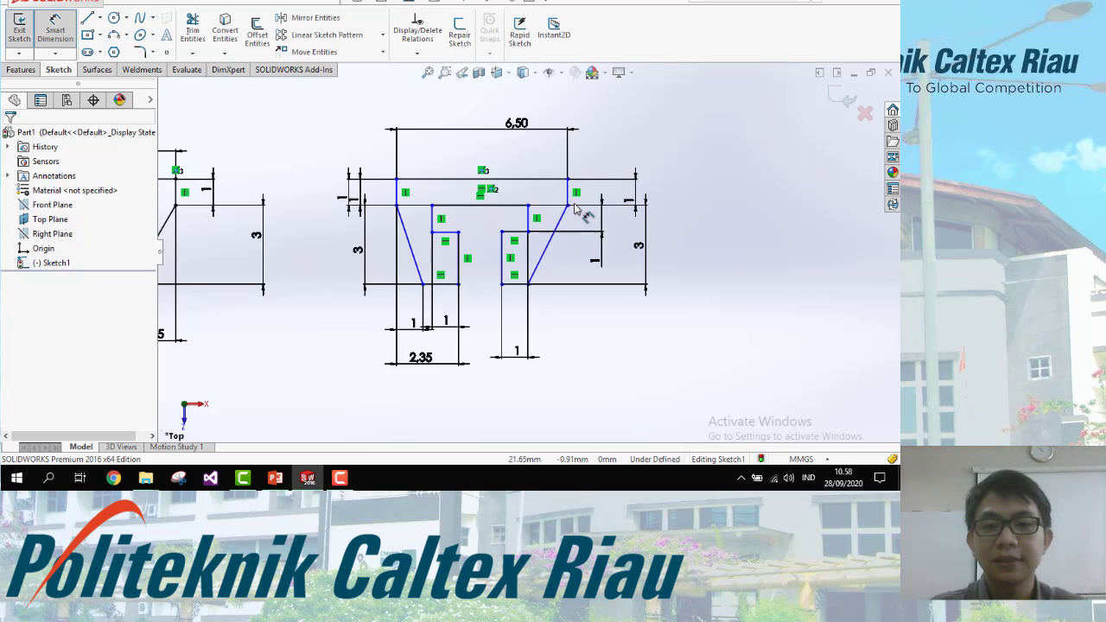
{"action": "left_click", "coordinate": [528, 285]}
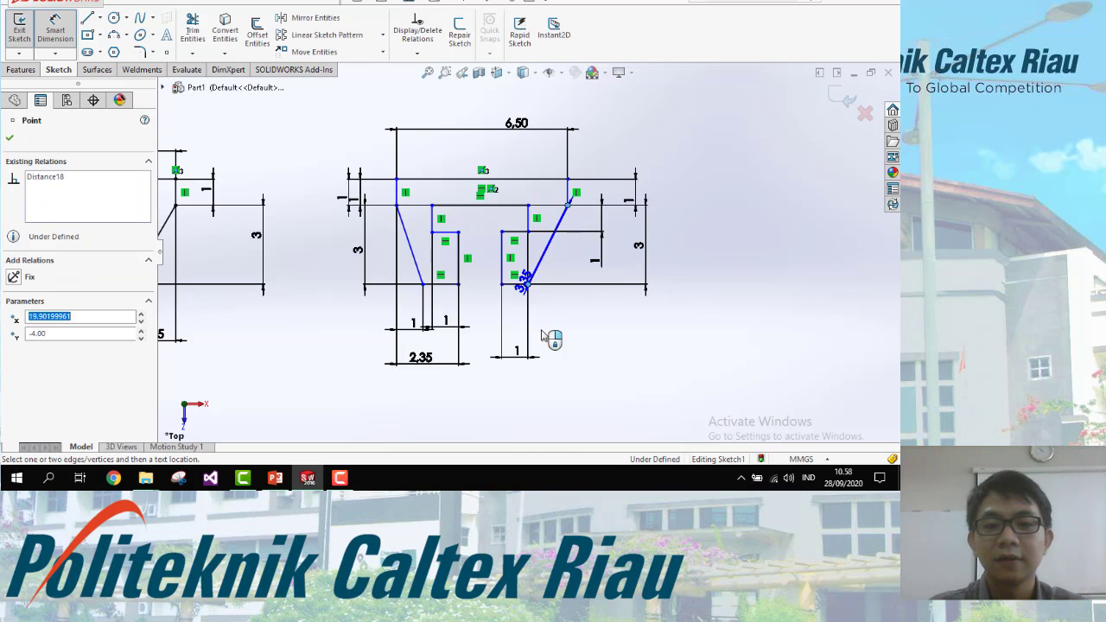
{"action": "left_click", "coordinate": [562, 370]}
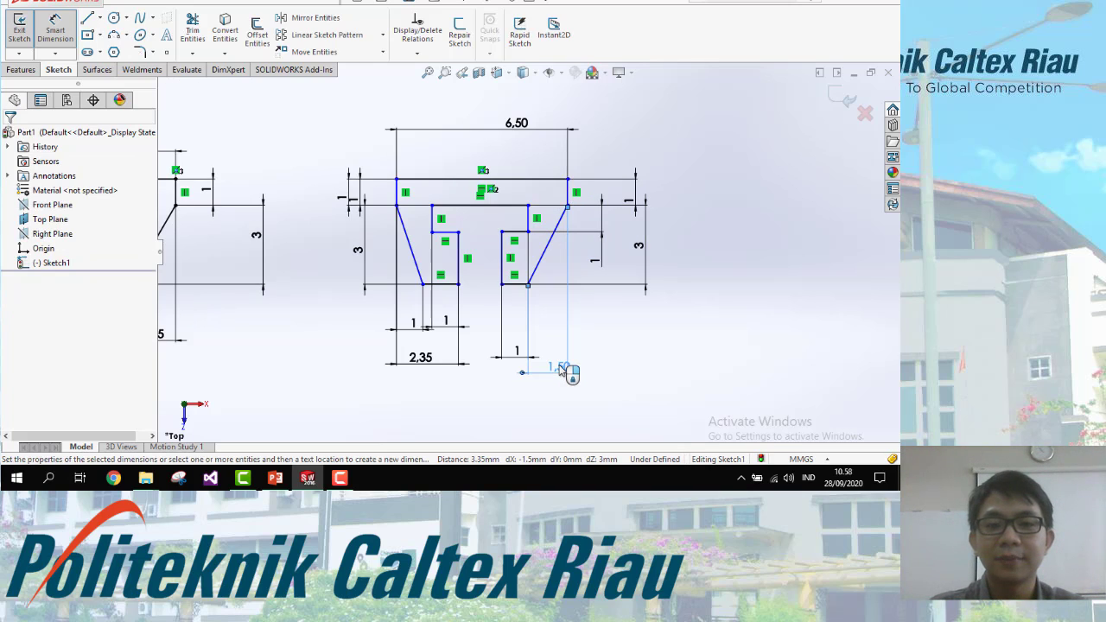
{"action": "type", "text": "1.00mm"}
{"action": "key", "text": "Return"}
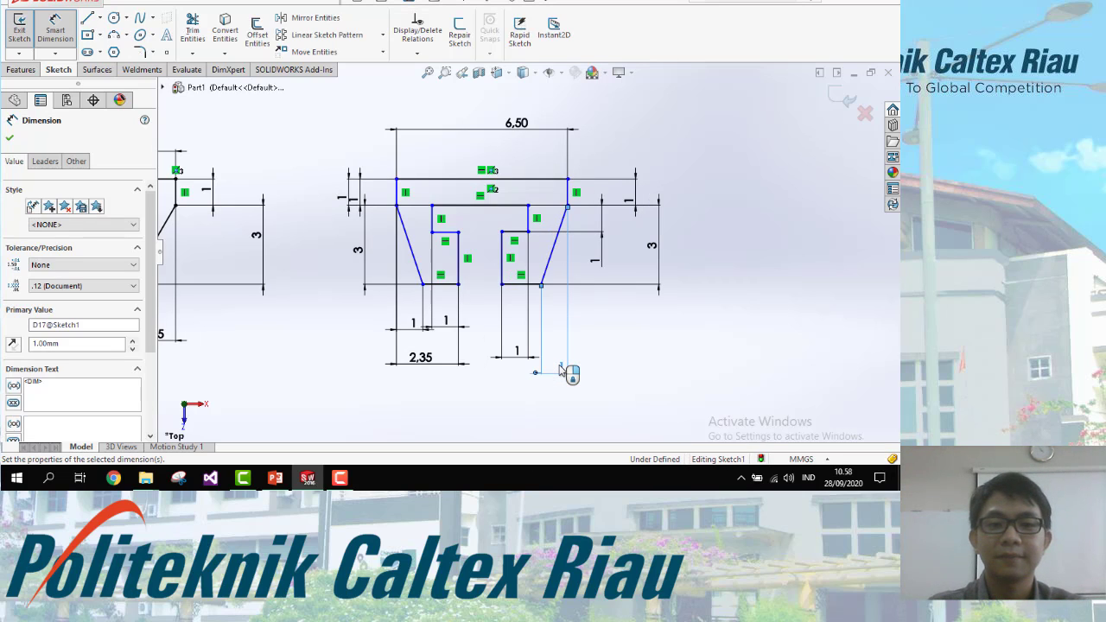
Step: Check the reference drawing, and dimension the gap between the profile's two inner leg lines as 1 mm
{"action": "key", "text": "alt+Tab"}
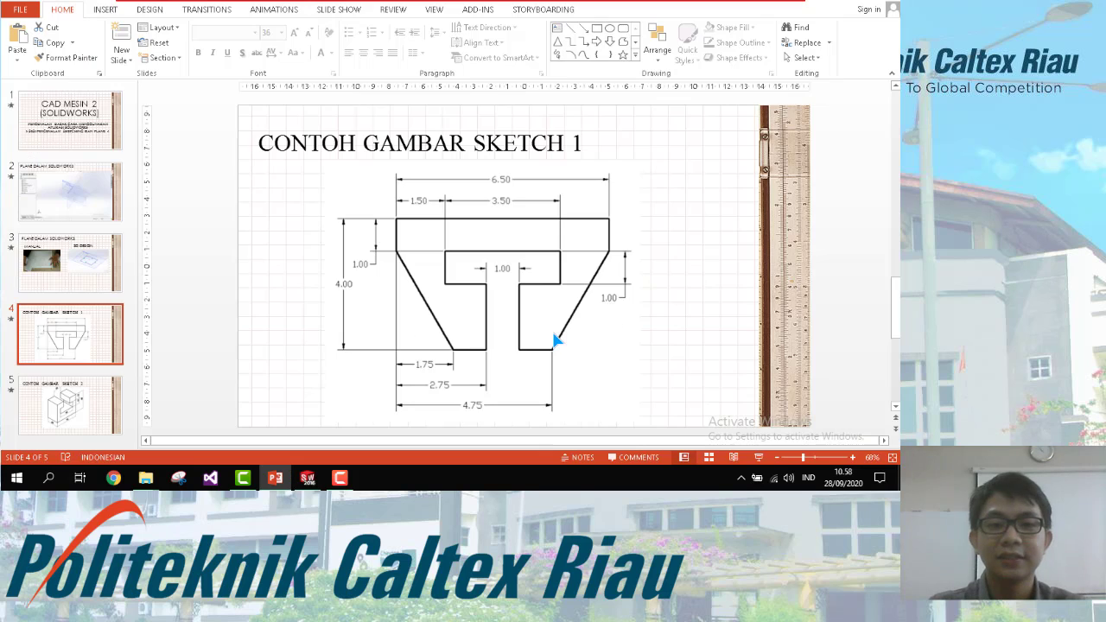
{"action": "key", "text": "alt+Tab"}
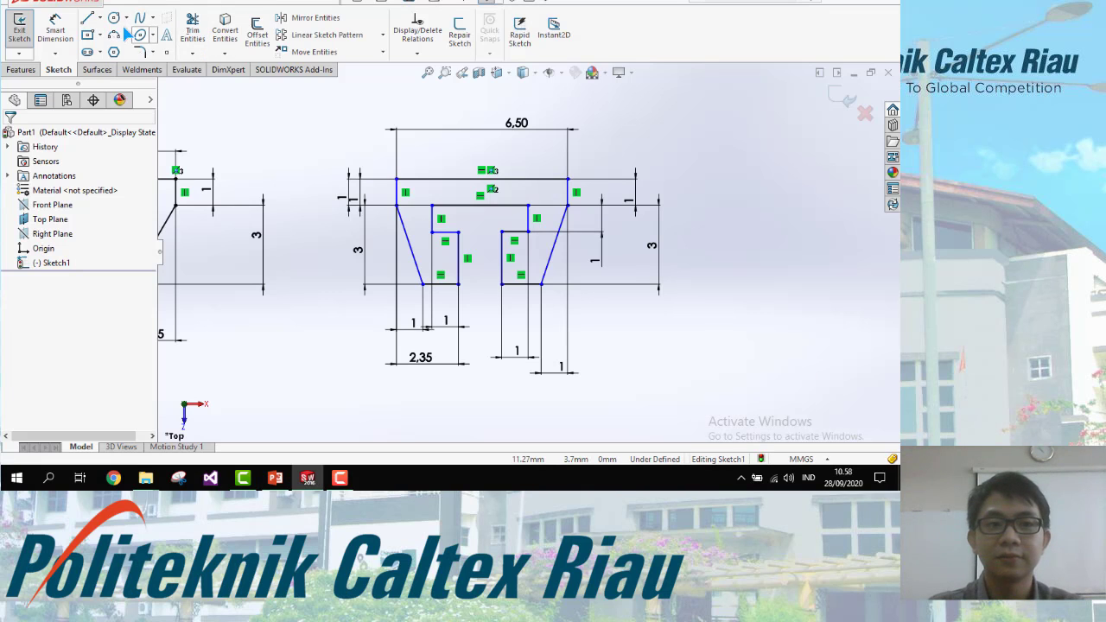
{"action": "left_click", "coordinate": [69, 28]}
{"action": "key", "text": "alt+Tab"}
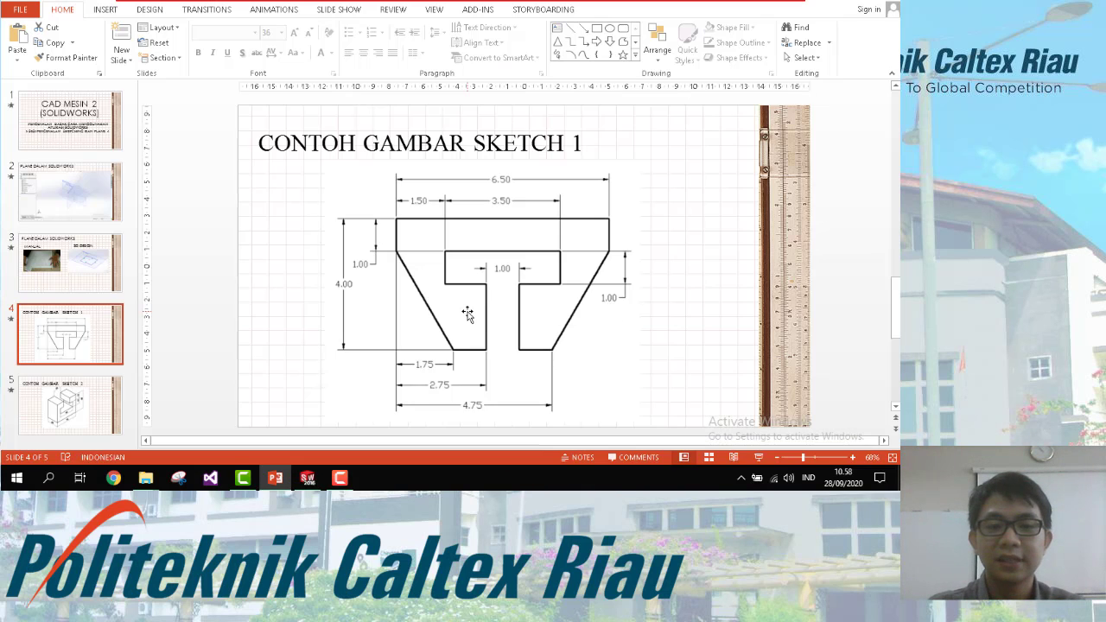
{"action": "key", "text": "alt+Tab"}
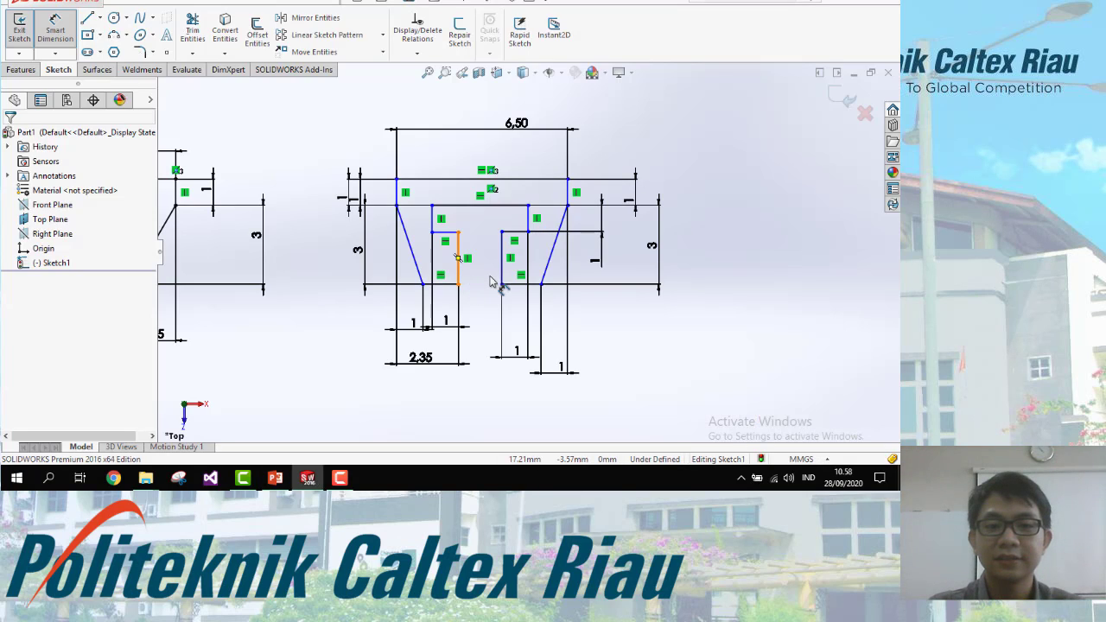
{"action": "left_click", "coordinate": [458, 259]}
{"action": "left_click", "coordinate": [502, 259]}
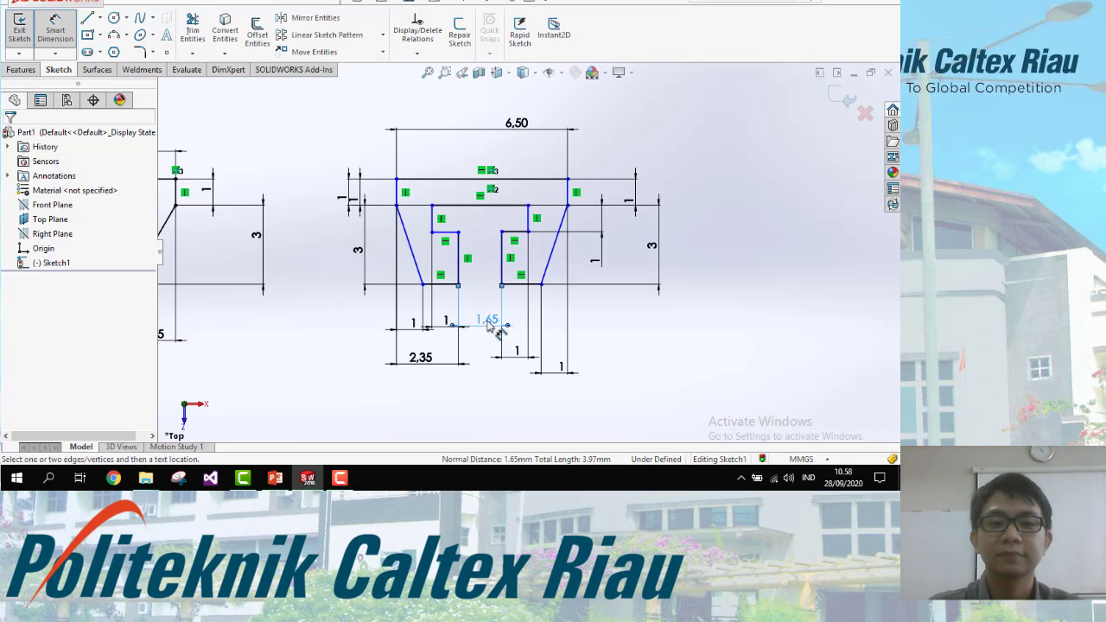
{"action": "left_click", "coordinate": [488, 324]}
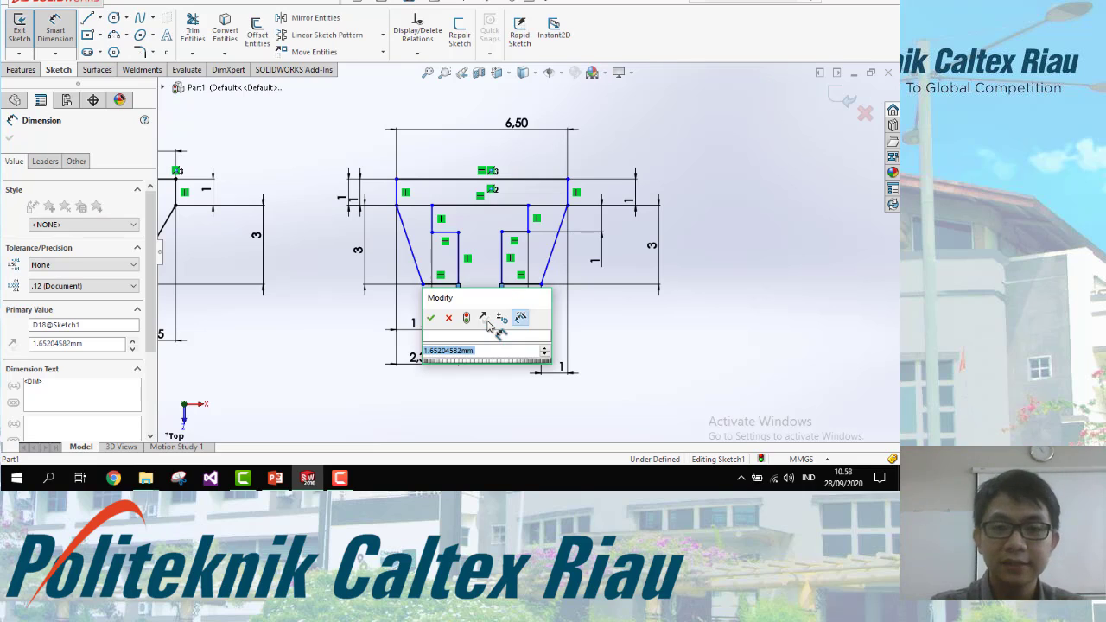
{"action": "key", "text": "Return"}
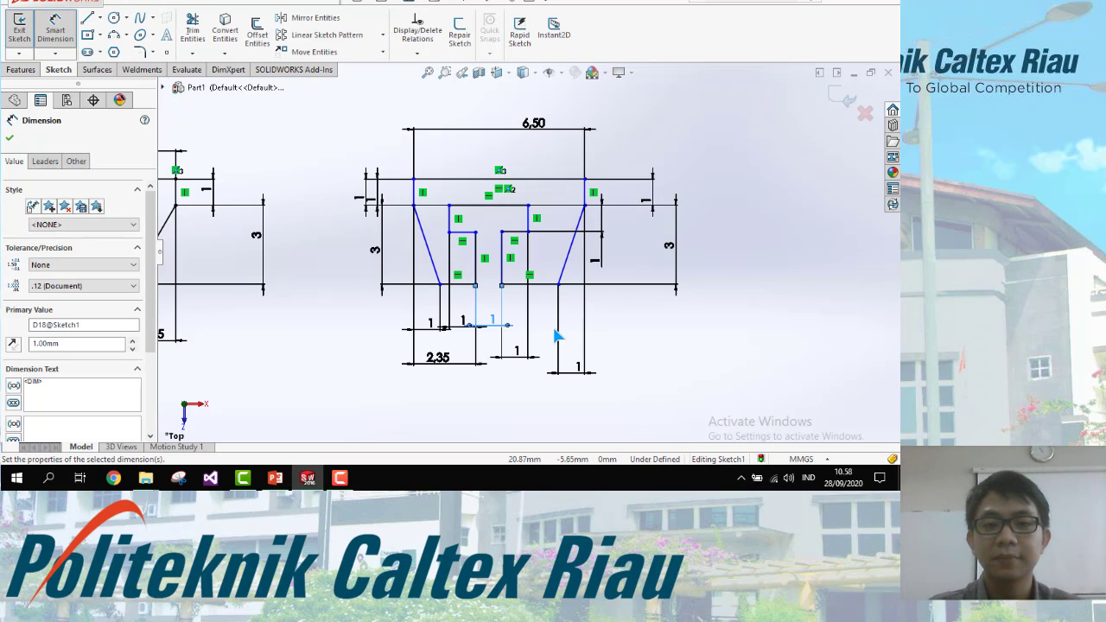
Step: Undo the last change to the gap between the two legs, and delete the gap dimension
{"action": "key", "text": "Escape"}
{"action": "key", "text": "ctrl+z"}
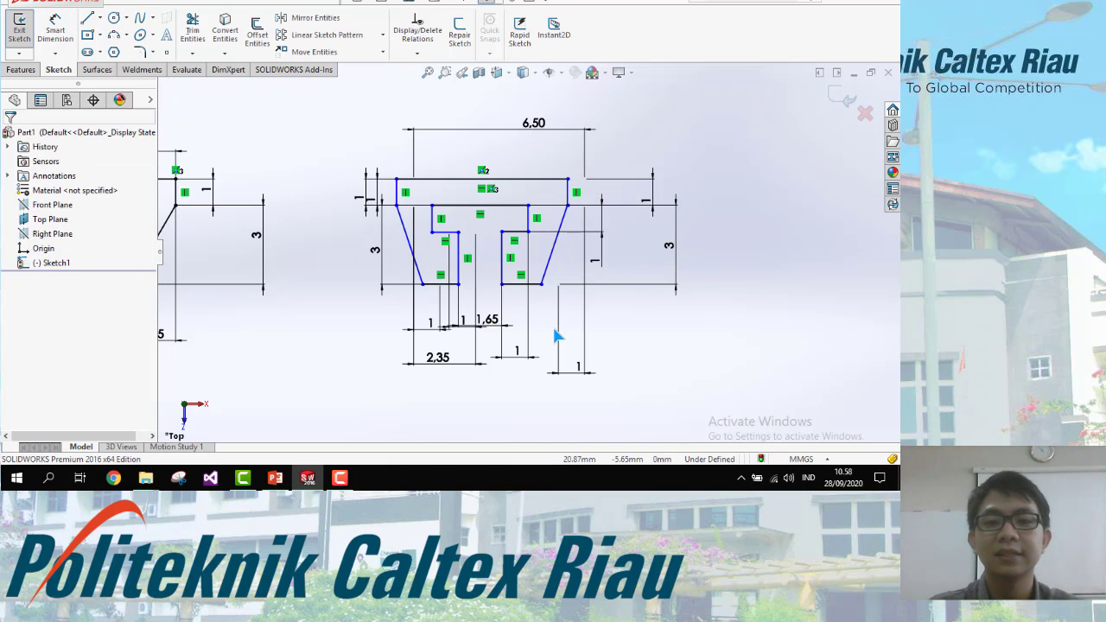
{"action": "scroll", "coordinate": [557, 337], "scroll_direction": "up", "scroll_amount": 1}
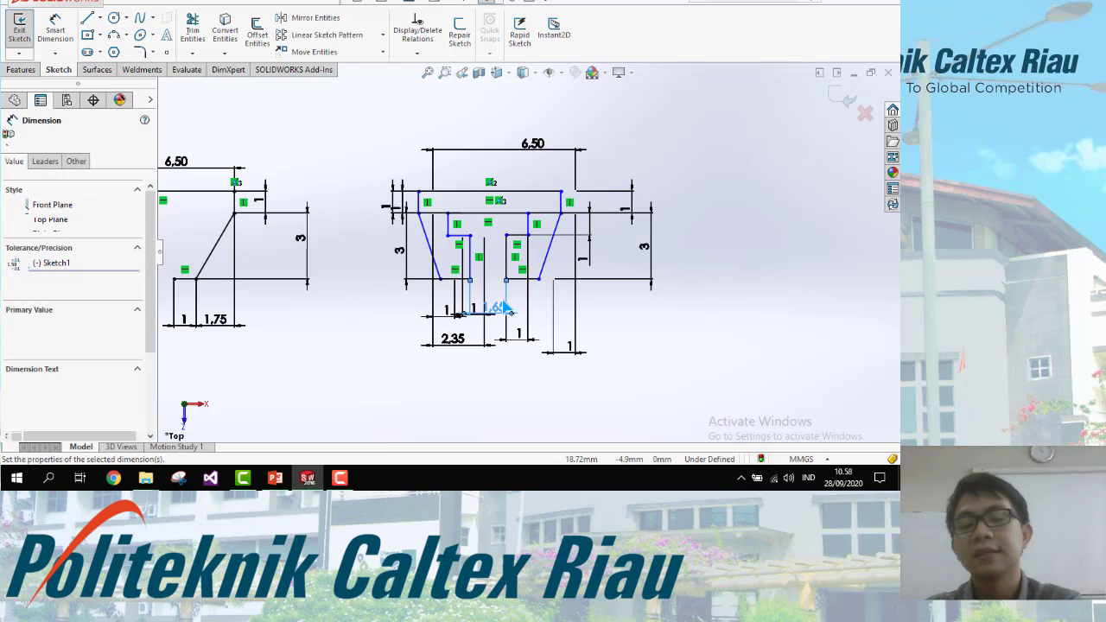
{"action": "key", "text": "Delete"}
{"action": "scroll", "coordinate": [497, 296], "scroll_direction": "down", "scroll_amount": 1}
{"action": "scroll", "coordinate": [500, 303], "scroll_direction": "up", "scroll_amount": 3}
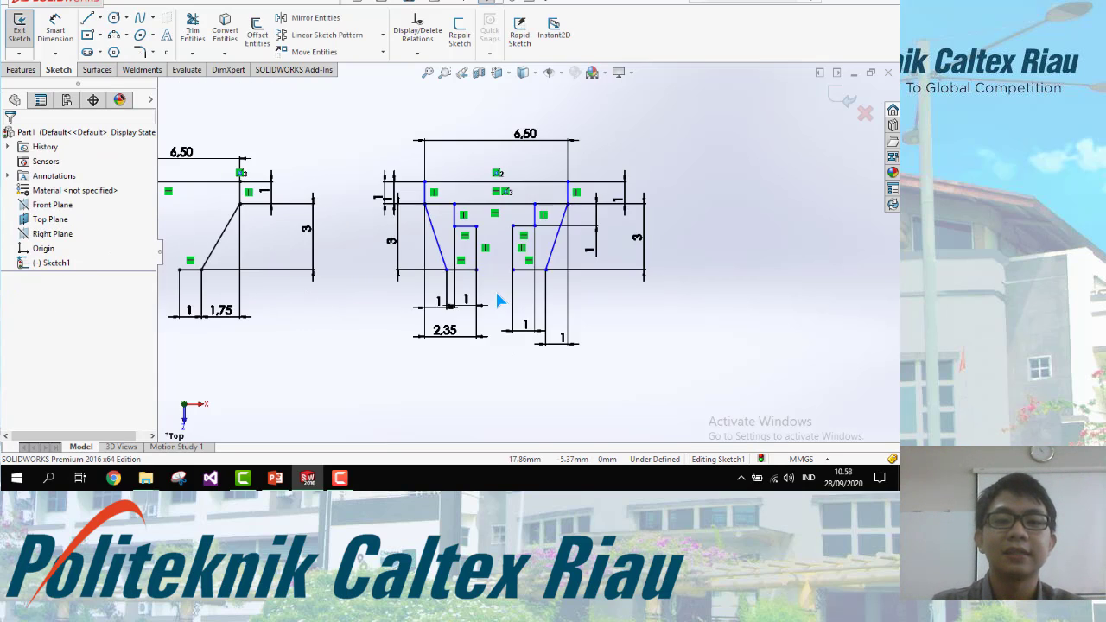
Step: Delete the entire separately drawn closed profile together with all its dimensions
{"action": "mouse_move", "coordinate": [381, 126]}
{"action": "left_mouse_down"}
{"action": "mouse_move", "coordinate": [585, 337]}
{"action": "mouse_move", "coordinate": [611, 349]}
{"action": "left_mouse_up"}
{"action": "left_click", "coordinate": [612, 349]}
{"action": "scroll", "coordinate": [553, 296], "scroll_direction": "down", "scroll_amount": 3}
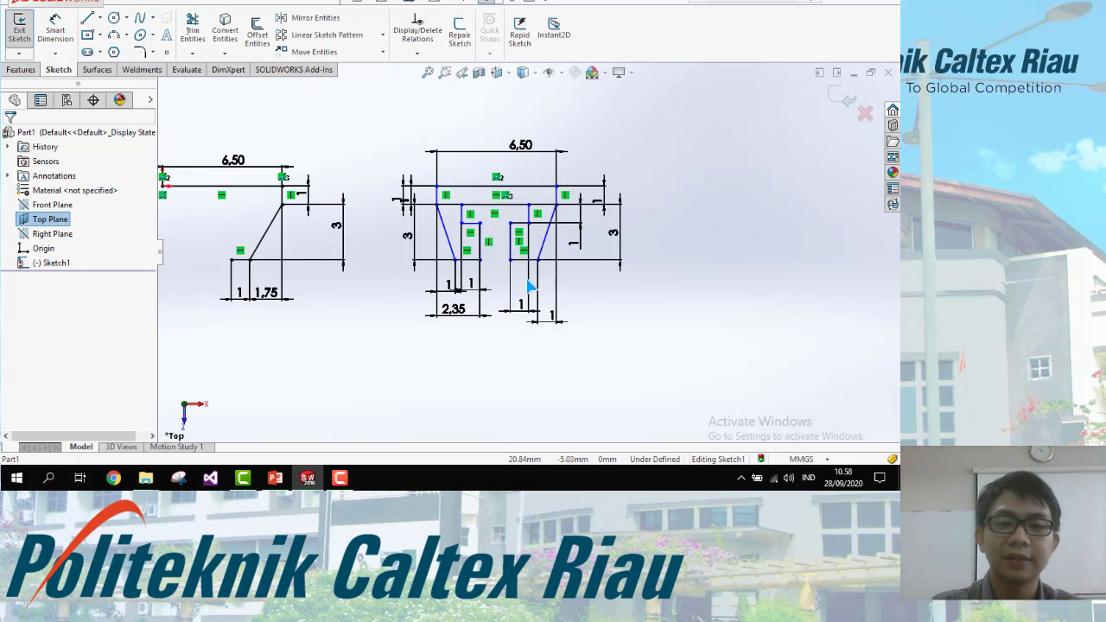
{"action": "mouse_move", "coordinate": [333, 87]}
{"action": "left_mouse_down"}
{"action": "mouse_move", "coordinate": [706, 425]}
{"action": "mouse_move", "coordinate": [687, 399]}
{"action": "left_mouse_up"}
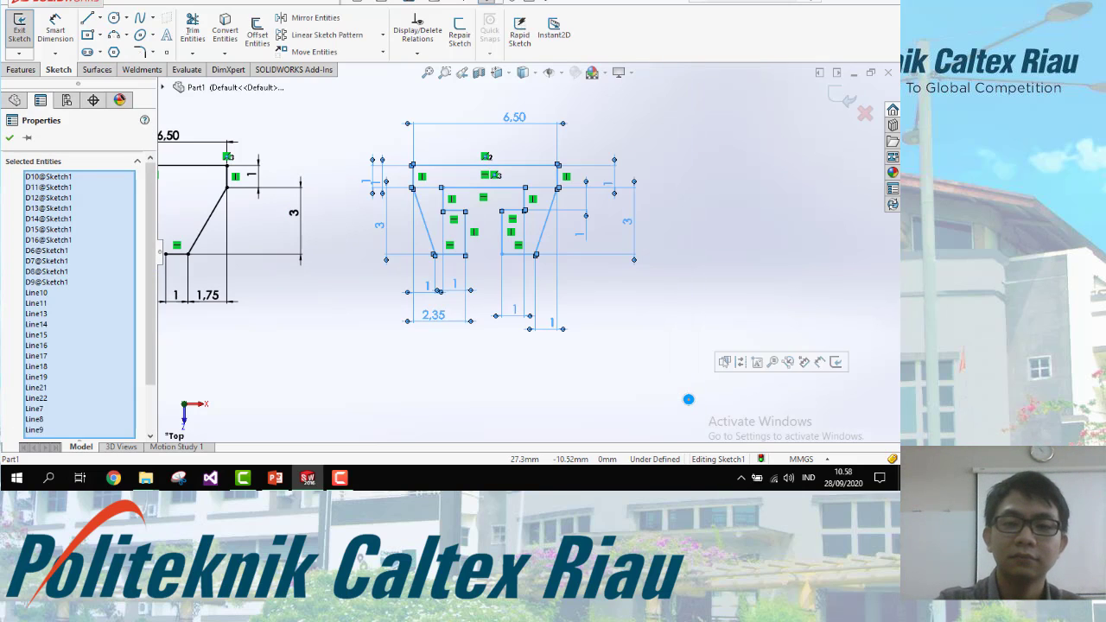
{"action": "key", "text": "Delete"}
Step: Draw a vertical line upward from the free end of the 1 mm bottom line, and a short horizontal line toward the slanted edge
{"action": "scroll", "coordinate": [575, 252], "scroll_direction": "up", "scroll_amount": 2}
{"action": "scroll", "coordinate": [281, 197], "scroll_direction": "down", "scroll_amount": 5}
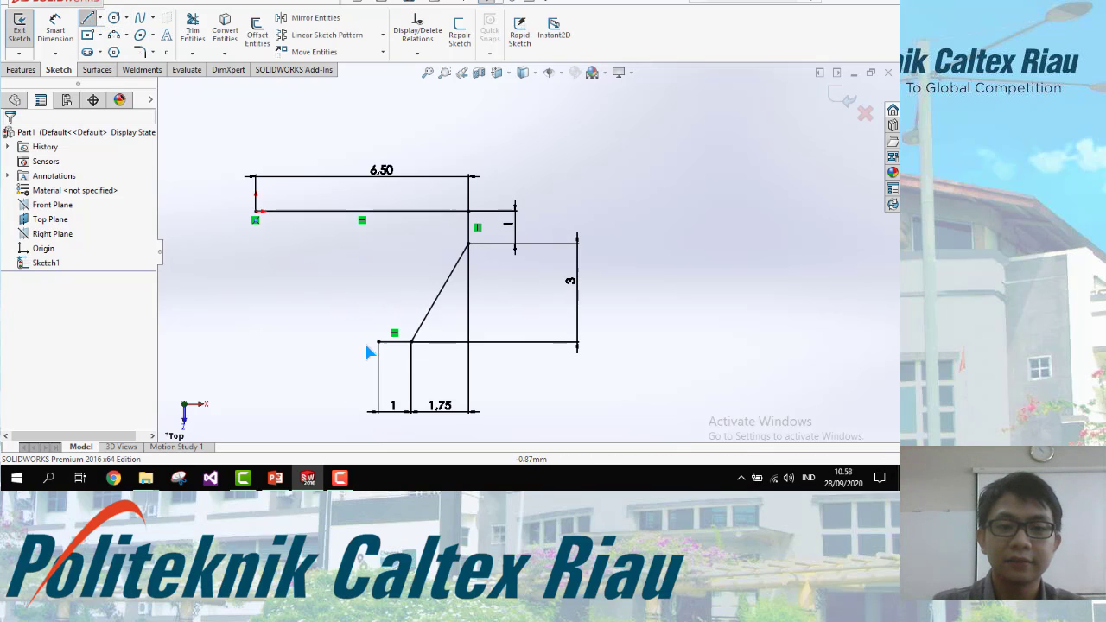
{"action": "left_click", "coordinate": [377, 342]}
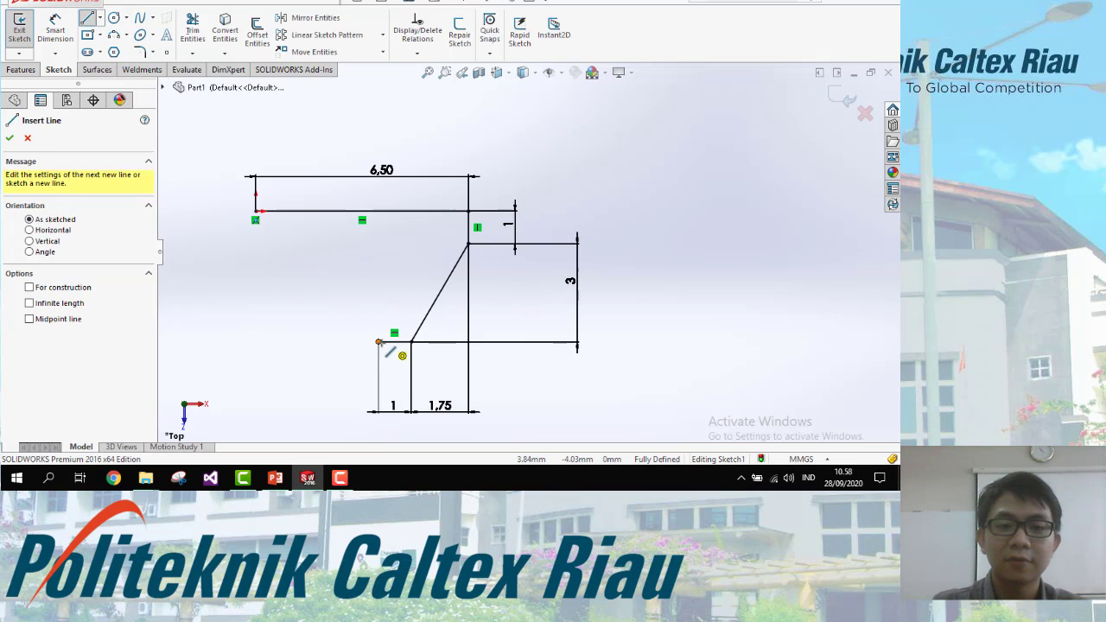
{"action": "left_click", "coordinate": [378, 274]}
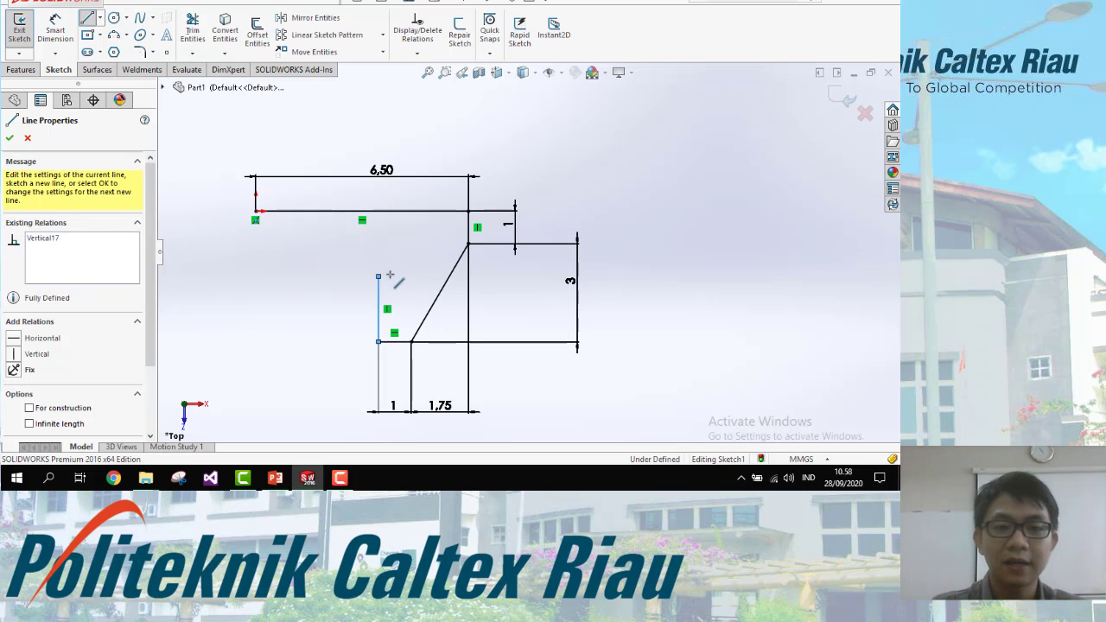
{"action": "left_click", "coordinate": [404, 275]}
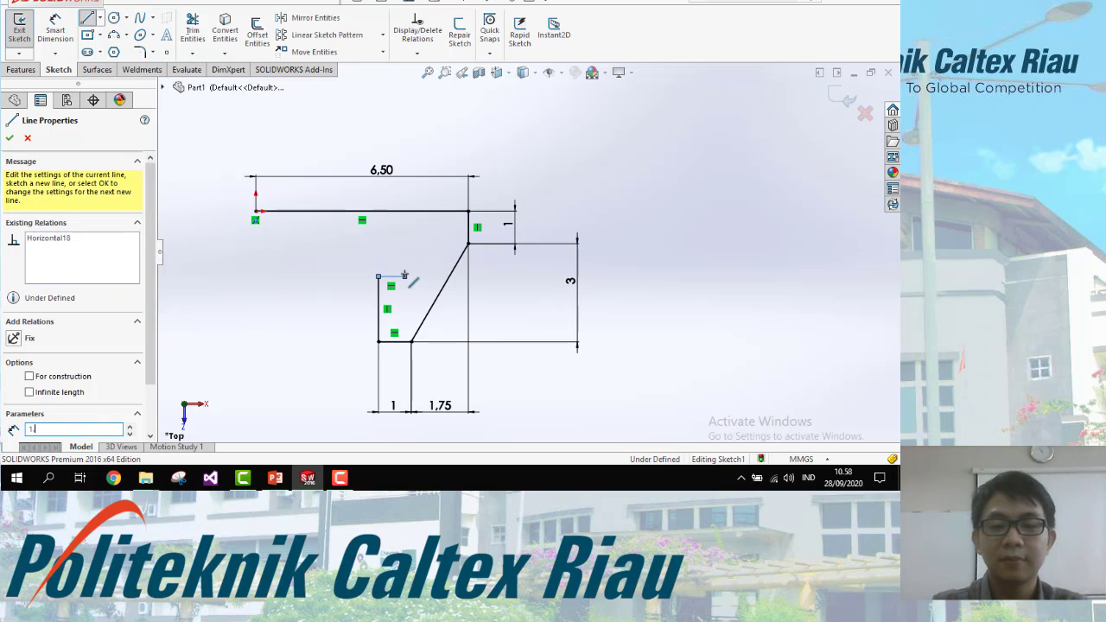
{"action": "key", "text": "Escape"}
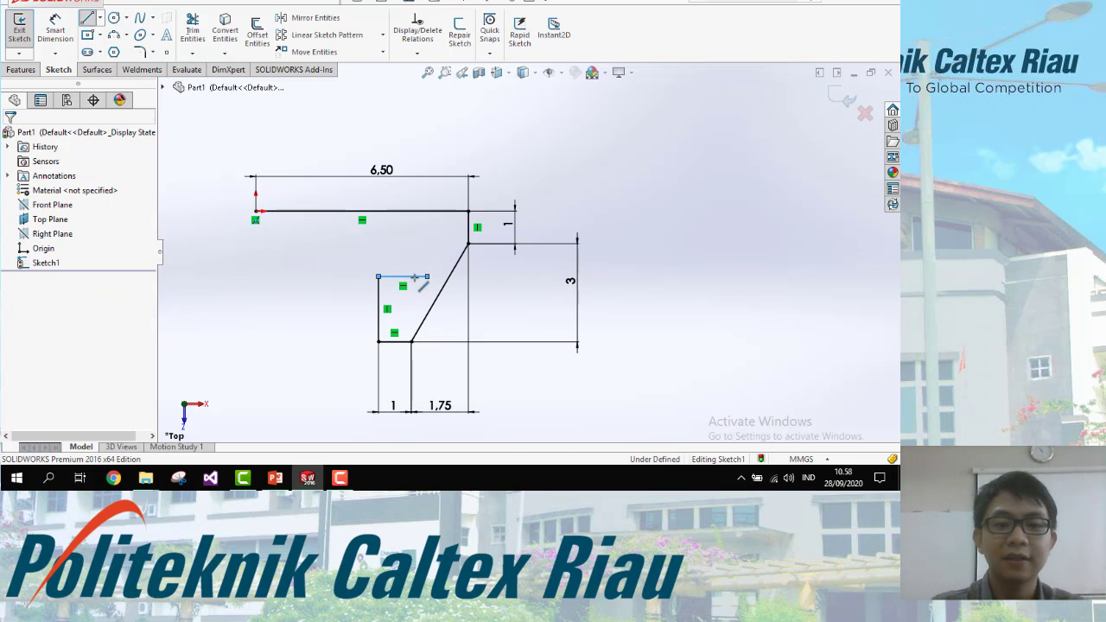
Step: Set the length of the short horizontal line above the leg to 1.25 mm
{"action": "left_click", "coordinate": [417, 276]}
{"action": "type", "text": "1.2"}
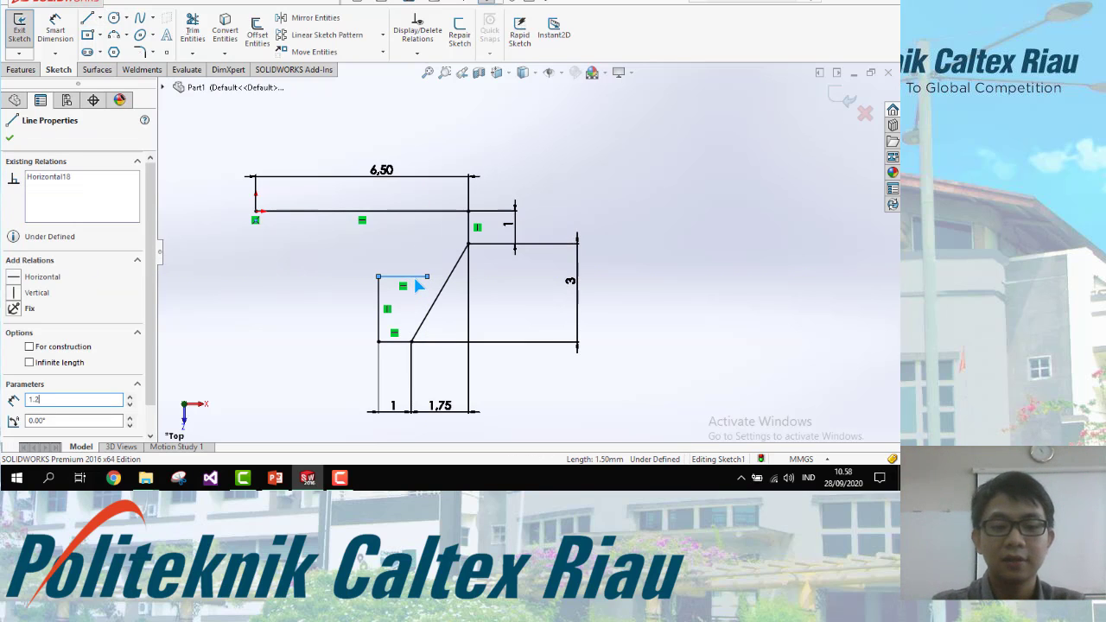
{"action": "type", "text": "5"}
{"action": "key", "text": "Return"}
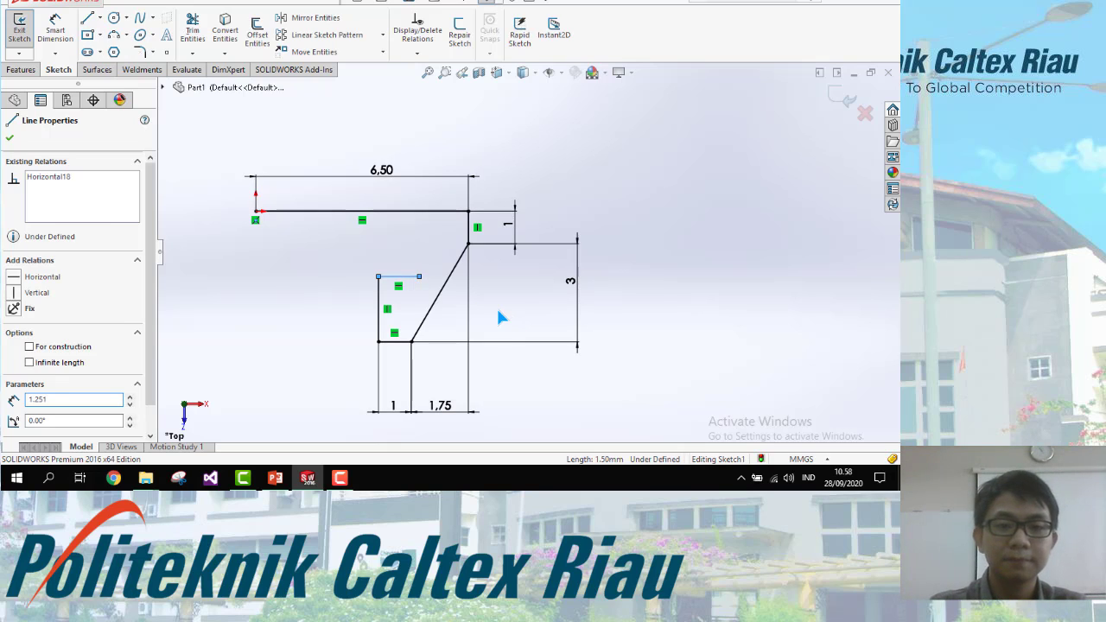
Step: Set the length of the short horizontal line above the leg to 1 mm
{"action": "left_click", "coordinate": [384, 278]}
{"action": "type", "text": "1"}
{"action": "left_click", "coordinate": [300, 268]}
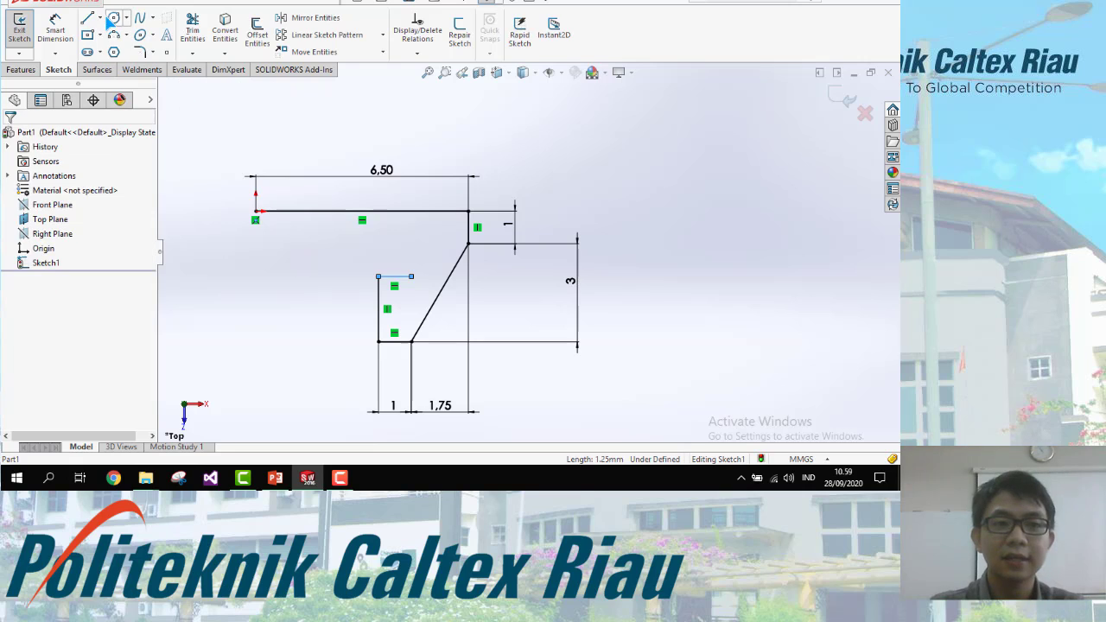
Step: Draw a vertical line from the short horizontal line's free end up to the height of the slanted line's upper end
{"action": "left_click", "coordinate": [89, 18]}
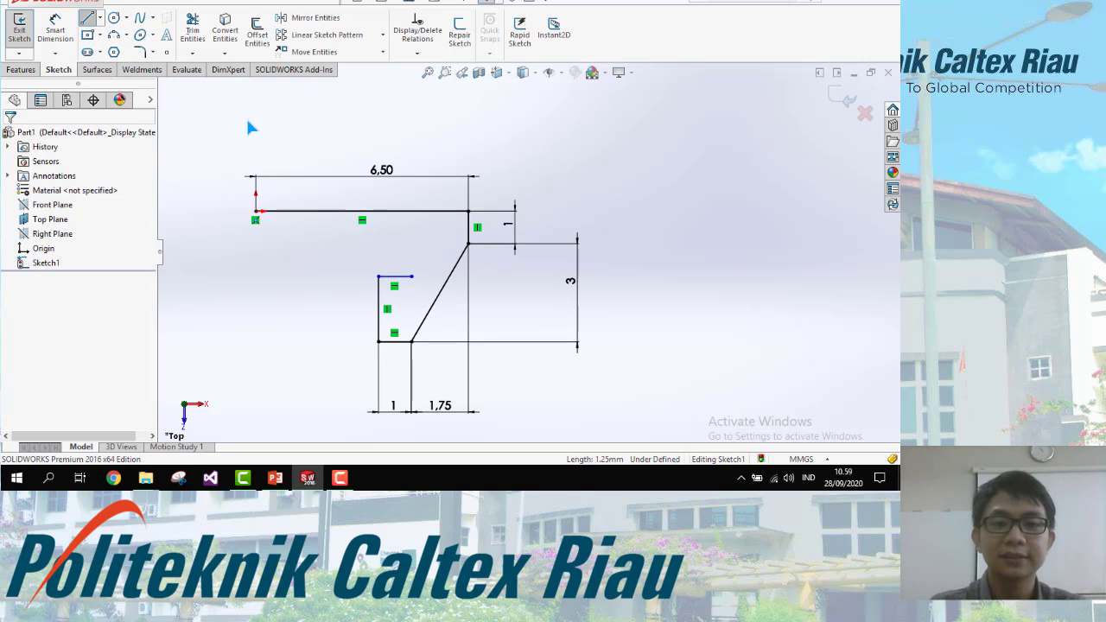
{"action": "left_click", "coordinate": [412, 276]}
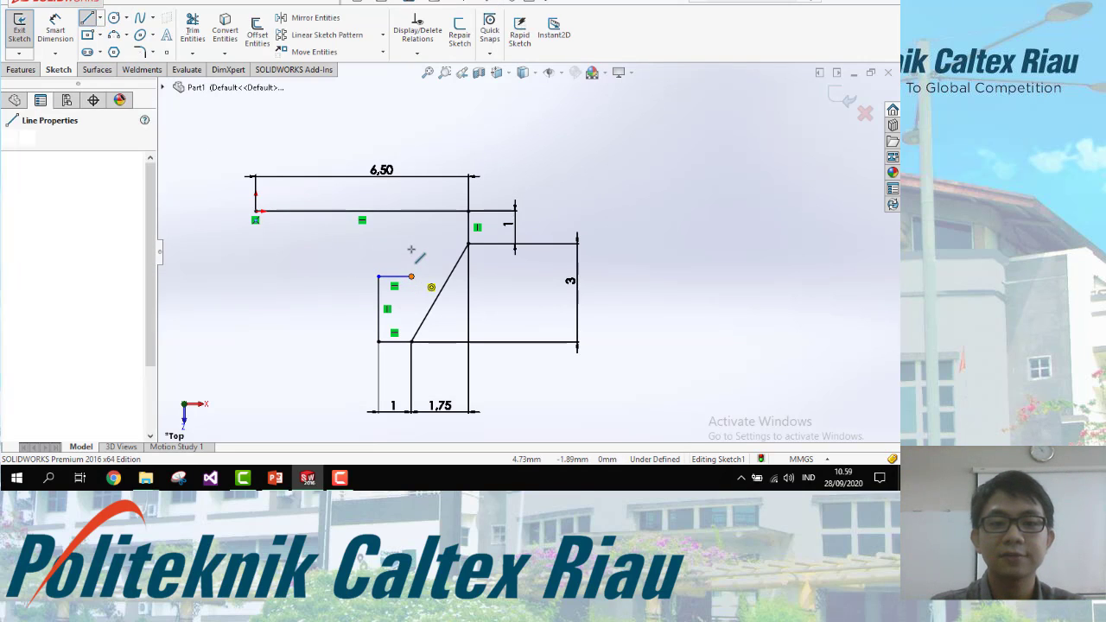
{"action": "left_click", "coordinate": [411, 244]}
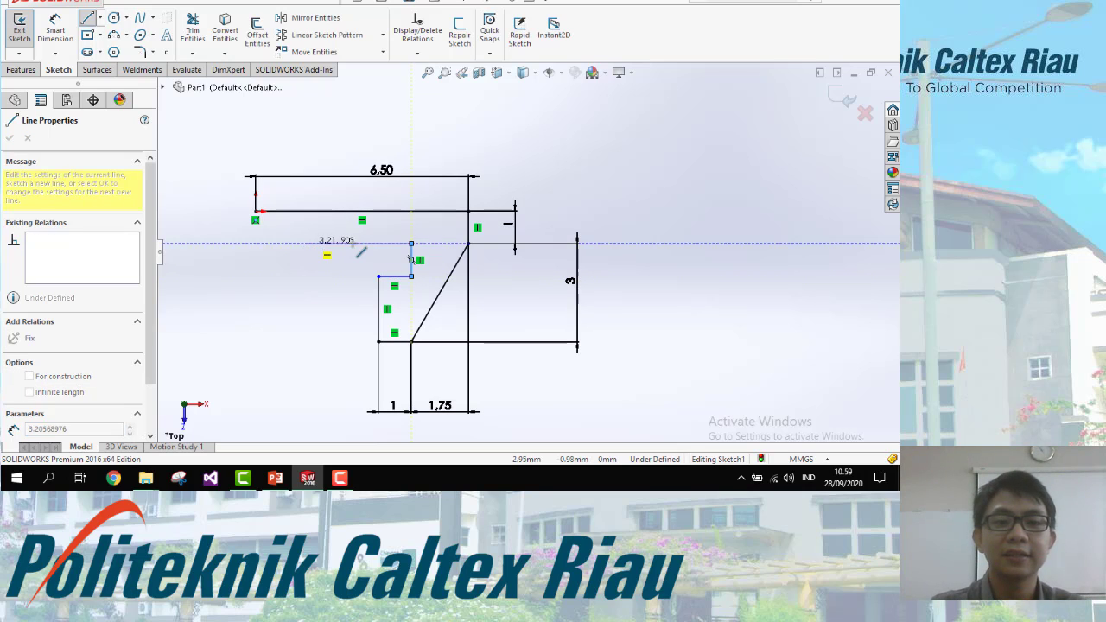
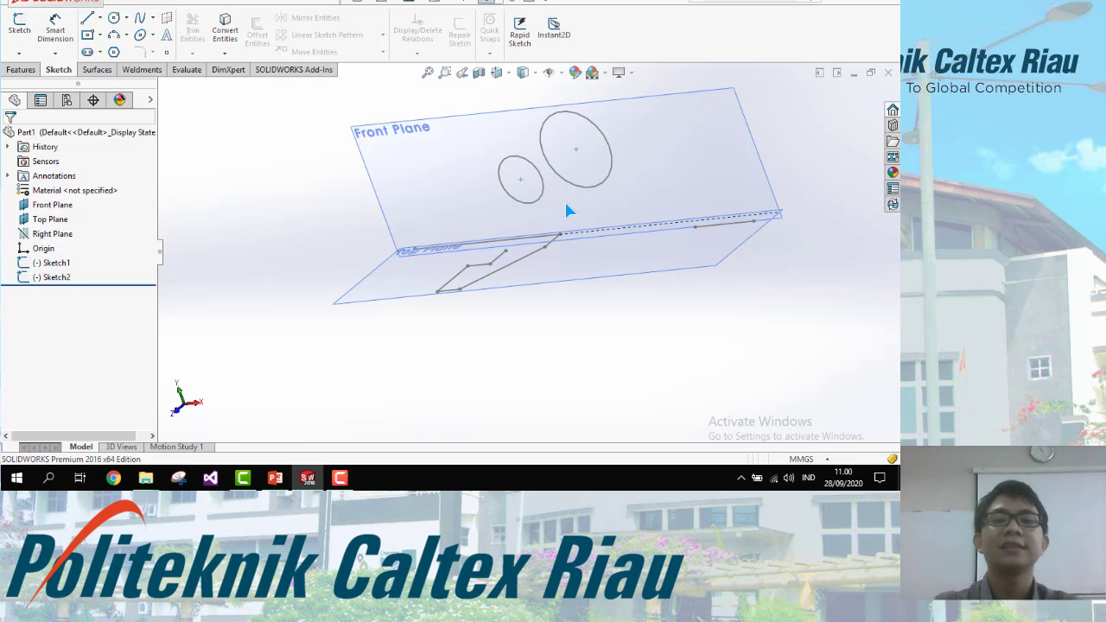
Step: Inspect the sketches on both planes, open the two-circle sketch on the Front Plane for editing, and exit it without changes
{"action": "mouse_move", "coordinate": [568, 213]}
{"action": "middle_mouse_down"}
{"action": "mouse_move", "coordinate": [548, 239]}
{"action": "mouse_move", "coordinate": [467, 259]}
{"action": "mouse_move", "coordinate": [493, 276]}
{"action": "mouse_move", "coordinate": [506, 239]}
{"action": "middle_mouse_up"}
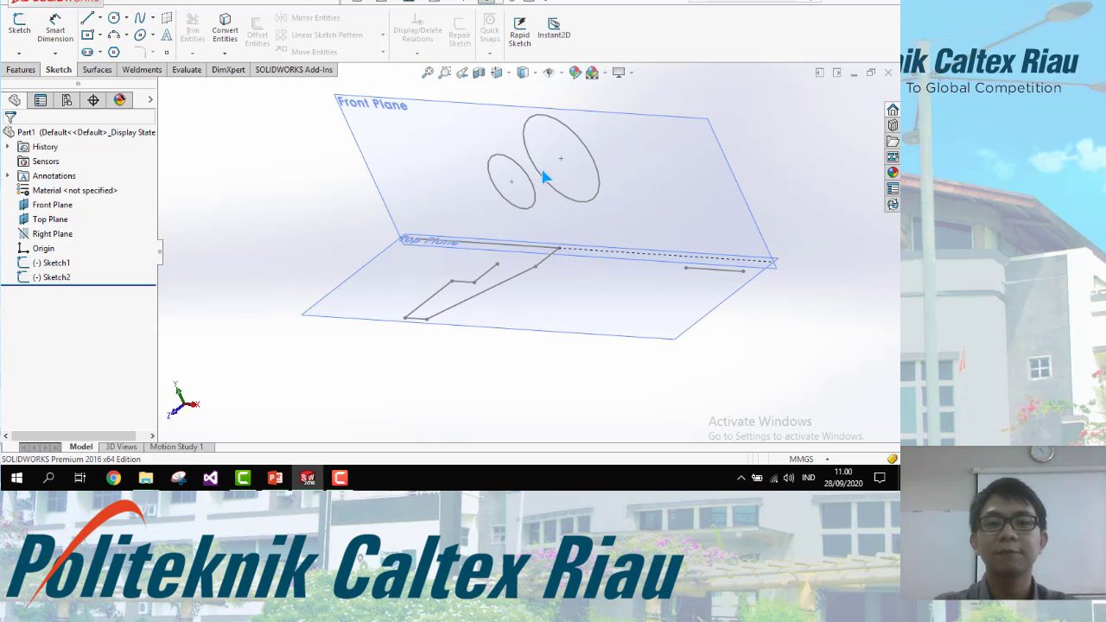
{"action": "middle_click_drag", "start_coordinate": [501, 188], "coordinate": [477, 220]}
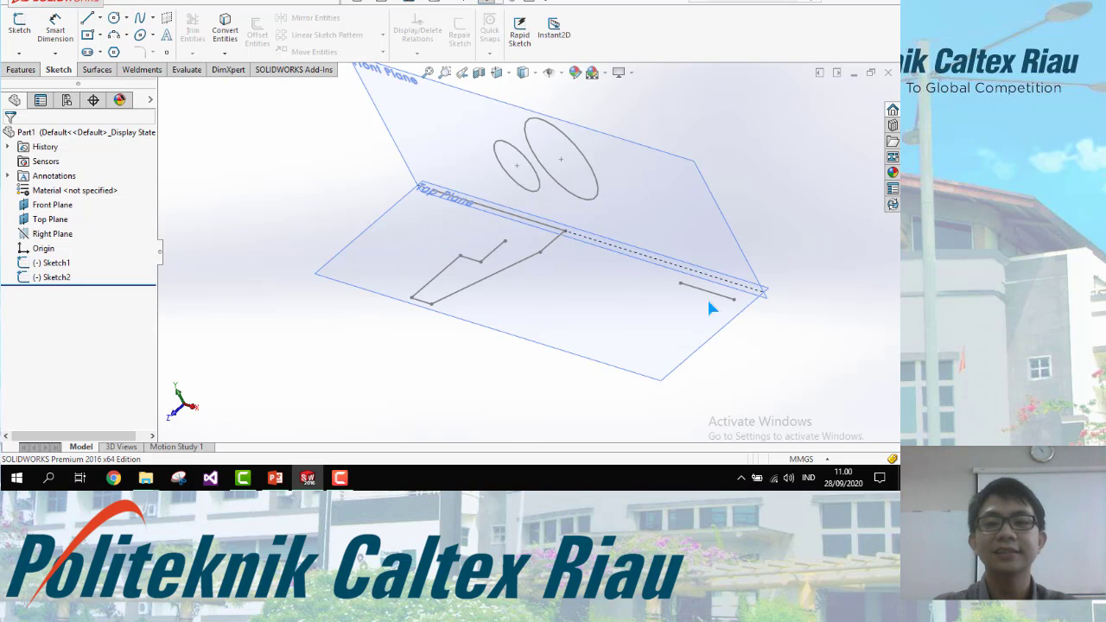
{"action": "mouse_move", "coordinate": [708, 303]}
{"action": "middle_mouse_down"}
{"action": "mouse_move", "coordinate": [711, 271]}
{"action": "mouse_move", "coordinate": [619, 259]}
{"action": "mouse_move", "coordinate": [597, 238]}
{"action": "middle_mouse_up"}
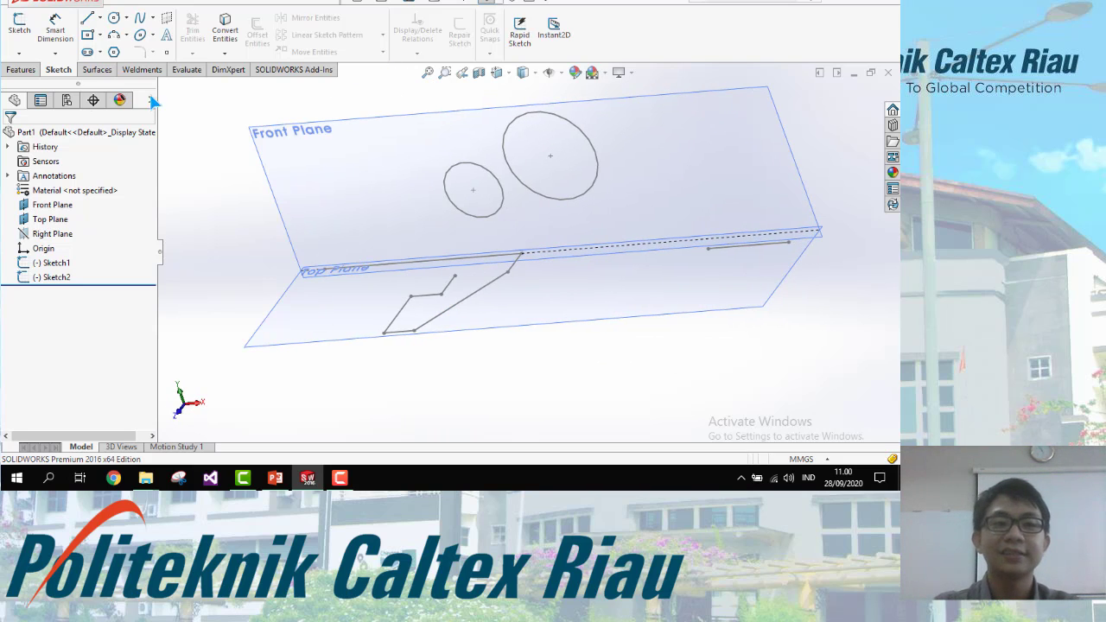
{"action": "left_click", "coordinate": [19, 24]}
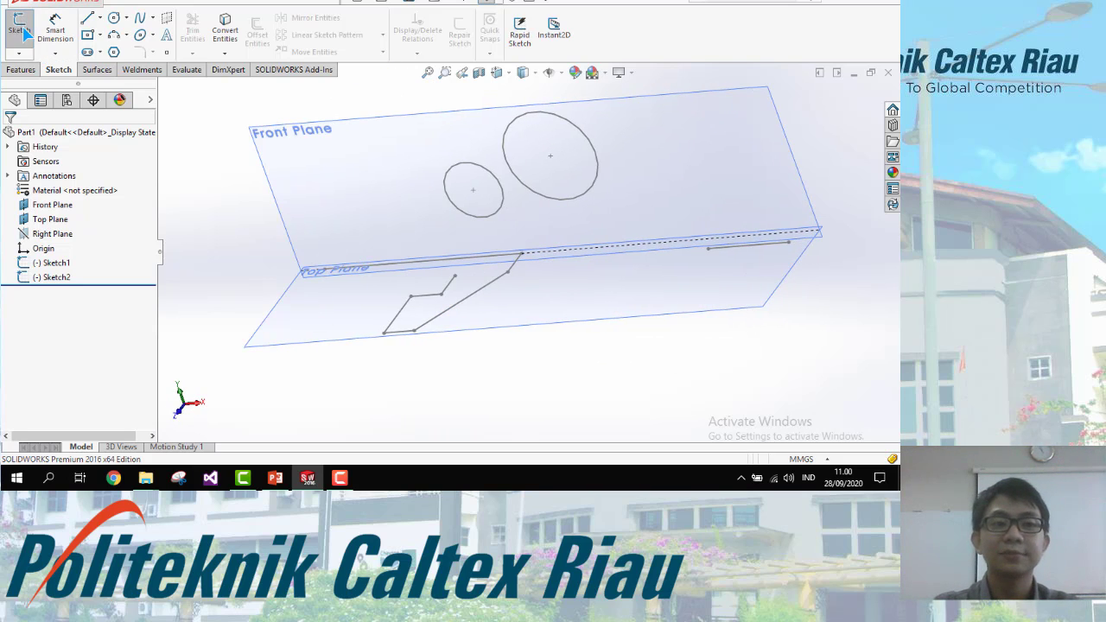
{"action": "left_click", "coordinate": [515, 128]}
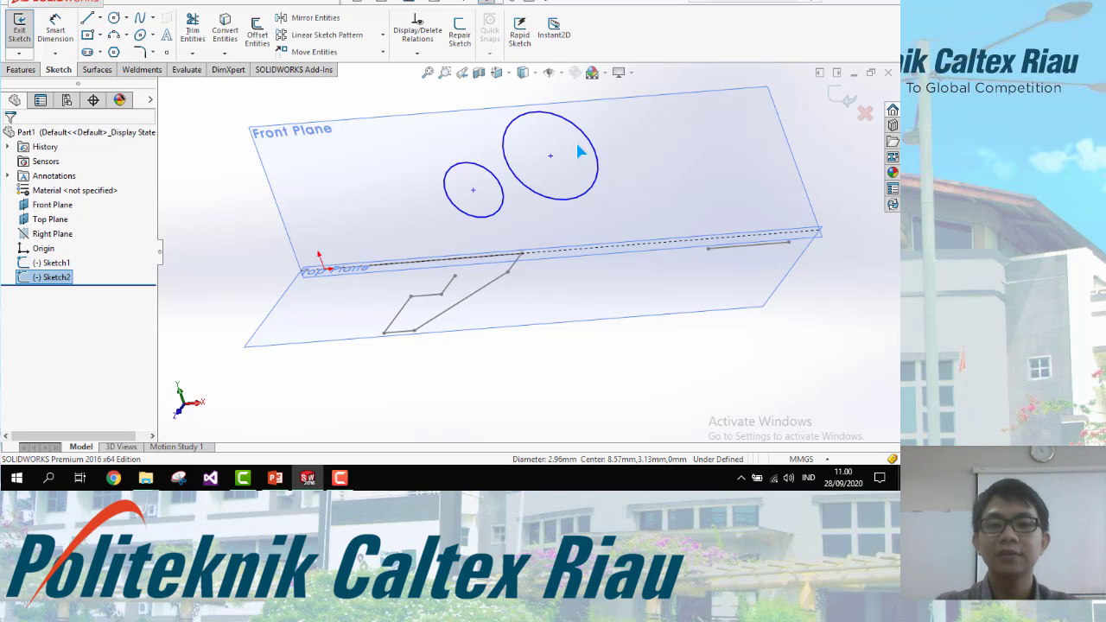
{"action": "left_click", "coordinate": [840, 95]}
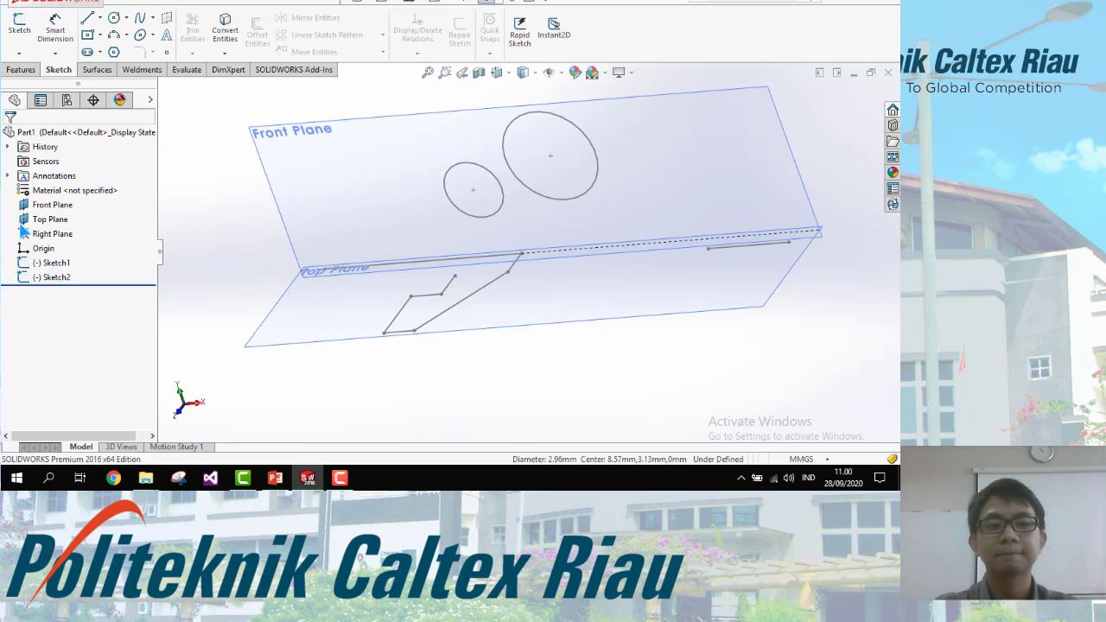
Step: Highlight Sketch1 and Sketch2 in turn, and examine which plane each sketch lies on
{"action": "left_click", "coordinate": [56, 262]}
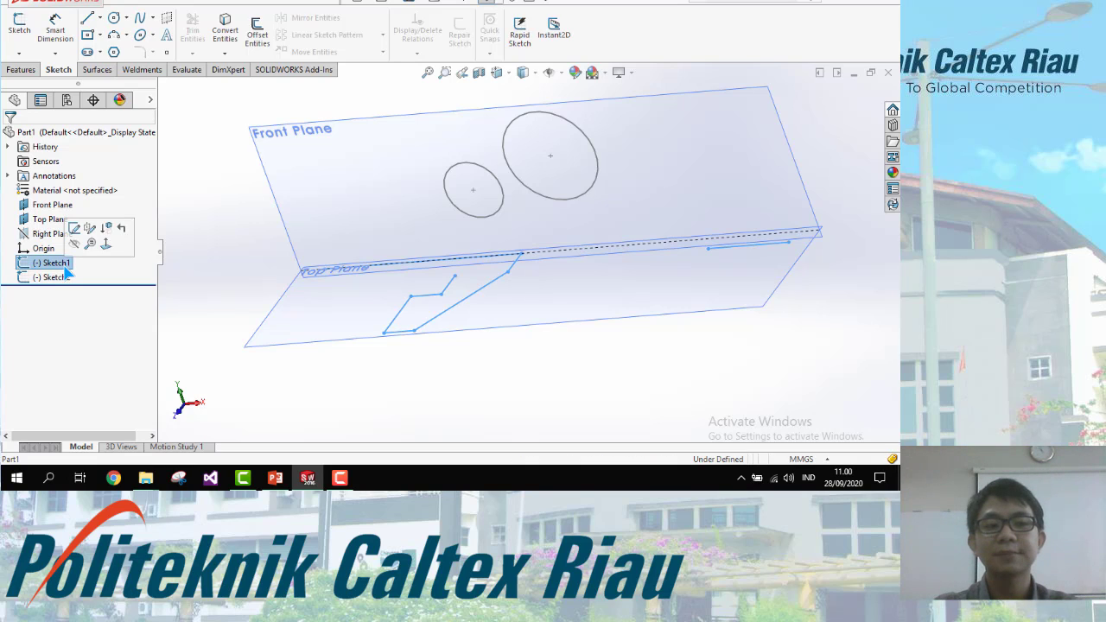
{"action": "middle_click_drag", "start_coordinate": [447, 282], "coordinate": [467, 287]}
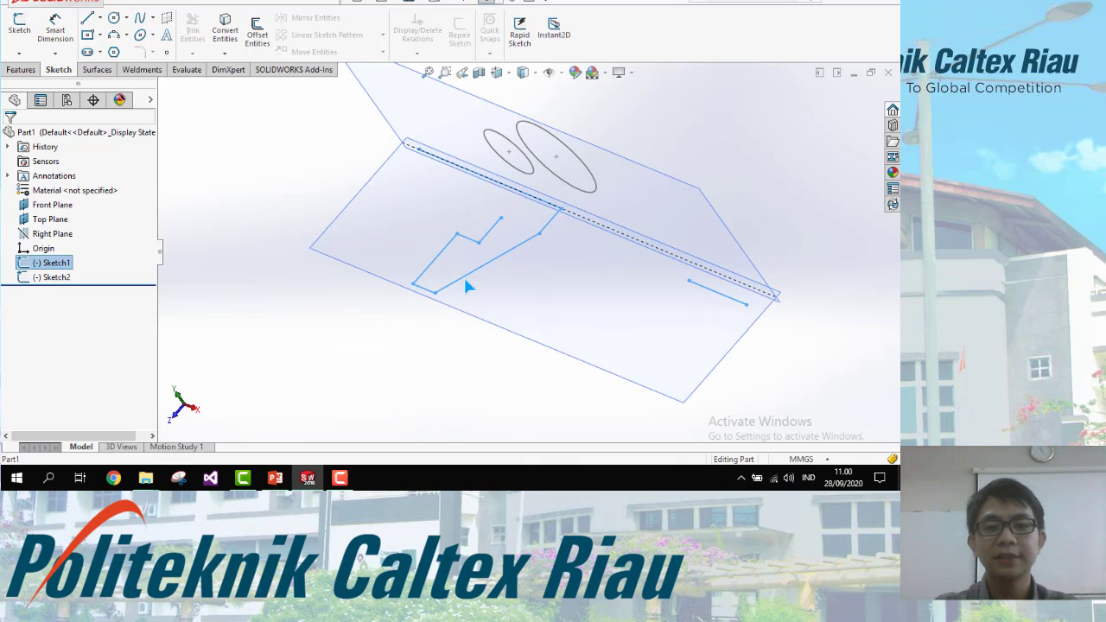
{"action": "left_click", "coordinate": [90, 288]}
{"action": "scroll", "coordinate": [518, 235], "scroll_direction": "down", "scroll_amount": 1}
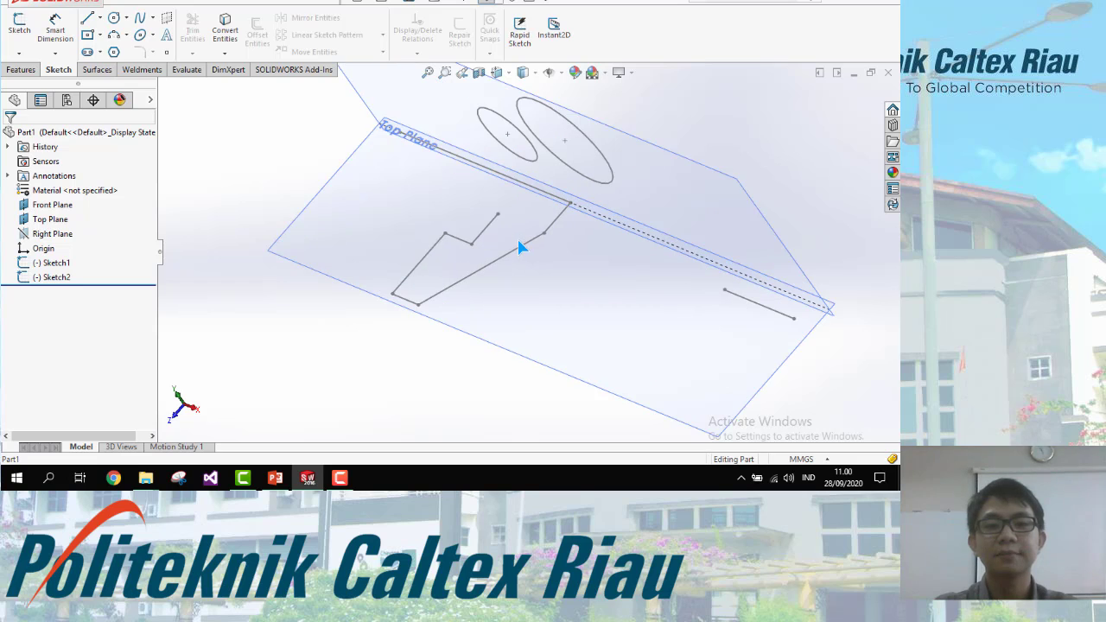
{"action": "middle_click_drag", "start_coordinate": [516, 236], "coordinate": [511, 242]}
{"action": "left_click", "coordinate": [55, 277]}
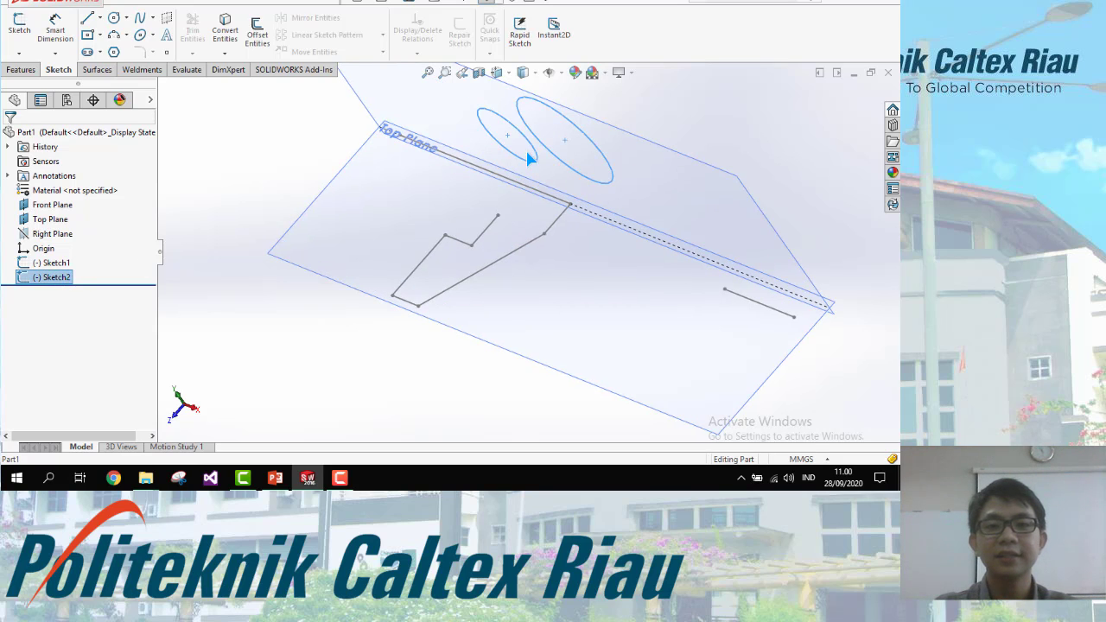
{"action": "mouse_move", "coordinate": [531, 156]}
{"action": "middle_mouse_down"}
{"action": "mouse_move", "coordinate": [531, 141]}
{"action": "mouse_move", "coordinate": [453, 229]}
{"action": "middle_mouse_up"}
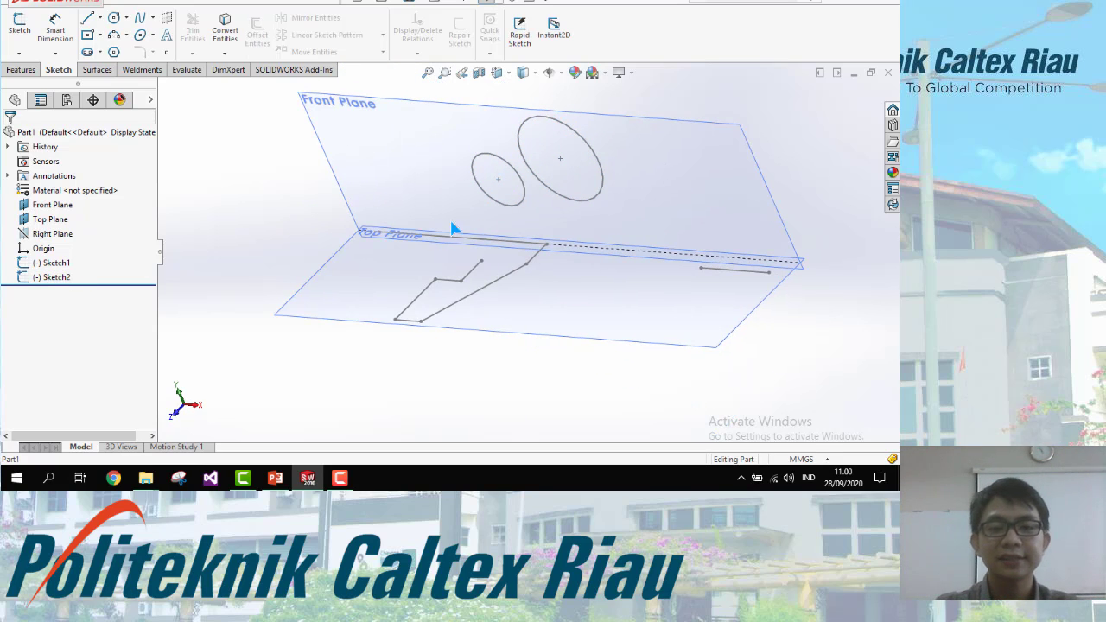
Step: Open the two-circle sketch on the Front Plane for editing and dimension the larger circle's diameter
{"action": "left_click", "coordinate": [52, 277]}
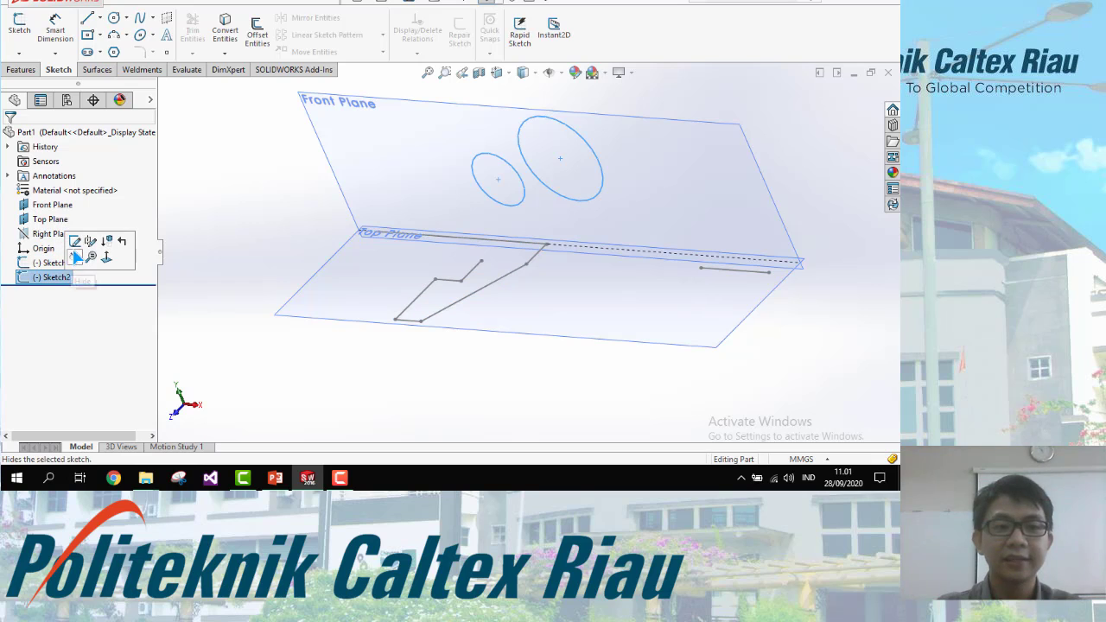
{"action": "left_click", "coordinate": [74, 243]}
{"action": "left_click", "coordinate": [531, 173]}
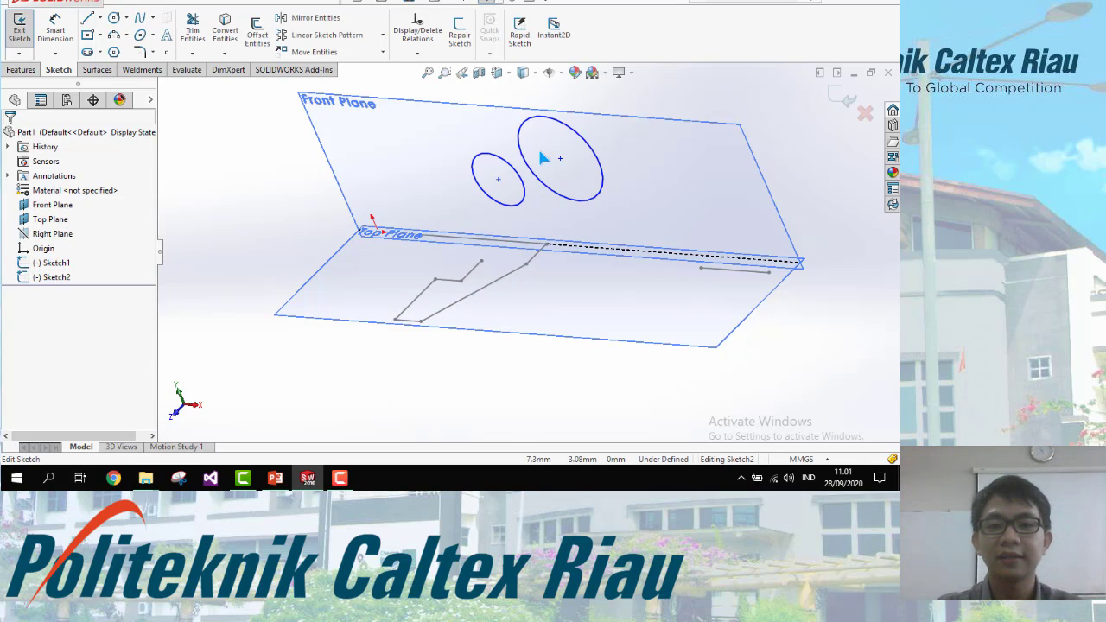
{"action": "left_click", "coordinate": [22, 69]}
{"action": "left_click", "coordinate": [61, 70]}
{"action": "left_click", "coordinate": [55, 32]}
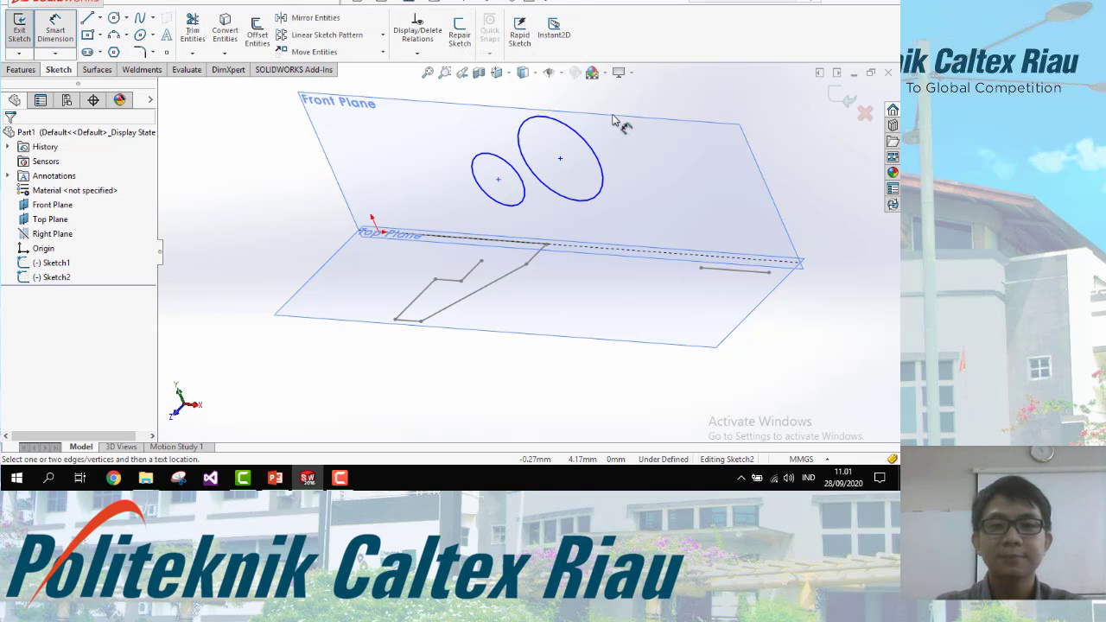
{"action": "left_click", "coordinate": [602, 164]}
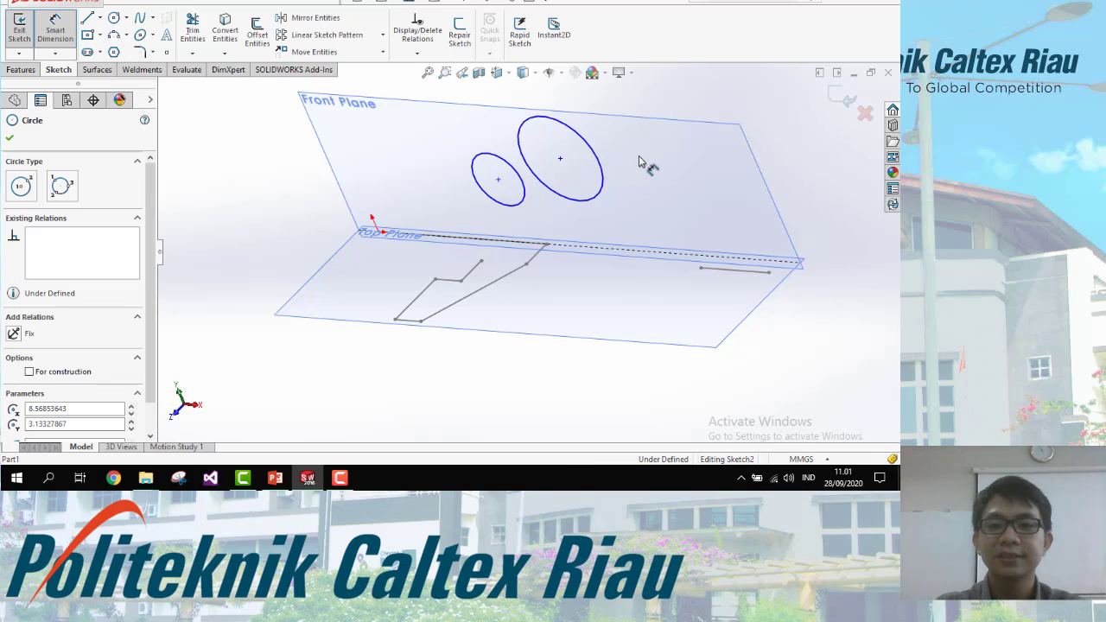
{"action": "key", "text": "Escape"}
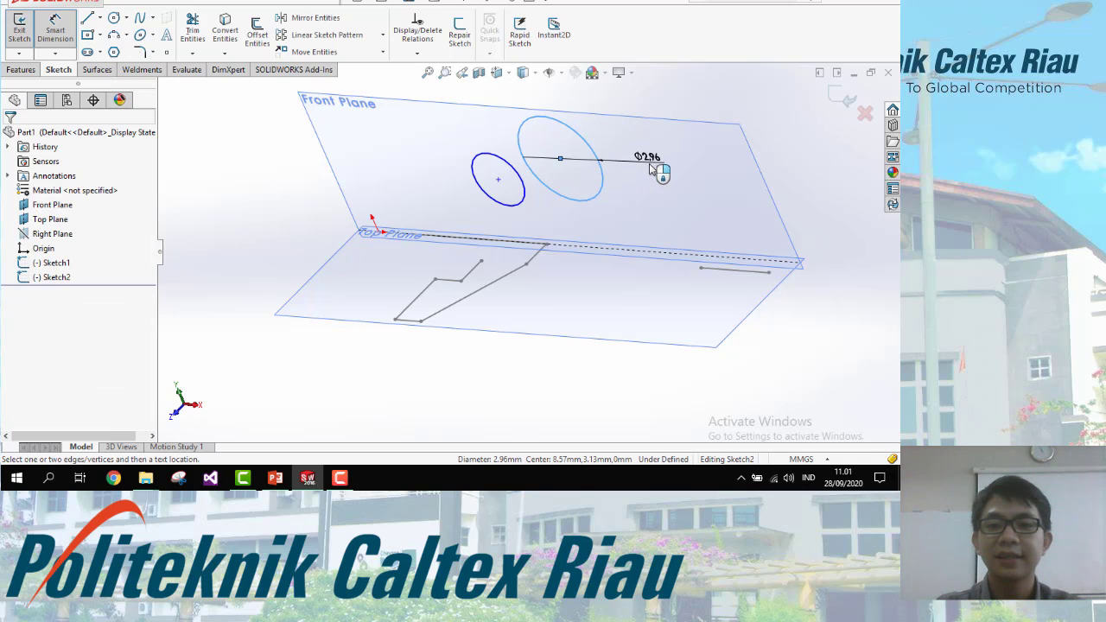
{"action": "left_click", "coordinate": [656, 178]}
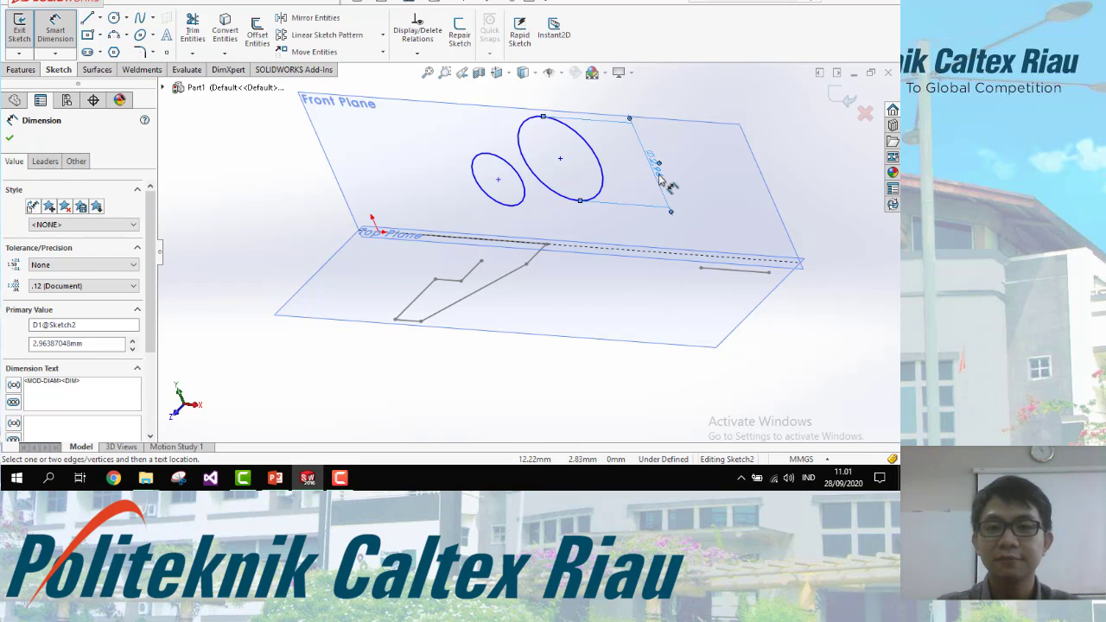
{"action": "key", "text": "Escape"}
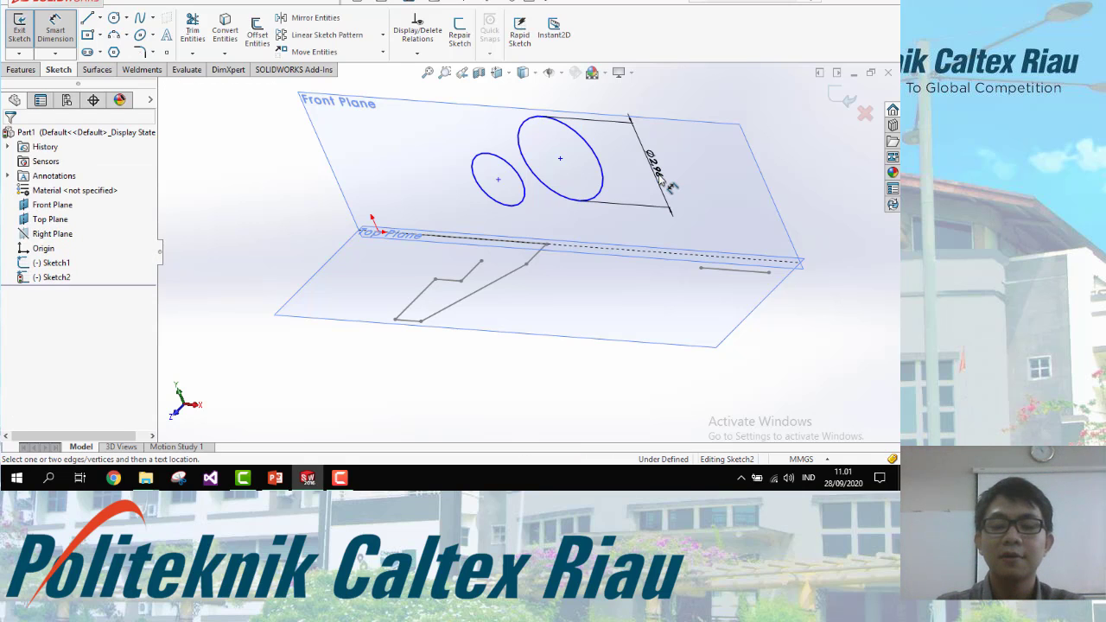
Step: Set the larger circle's diameter to 4 mm
{"action": "scroll", "coordinate": [670, 186], "scroll_direction": "down", "scroll_amount": 2}
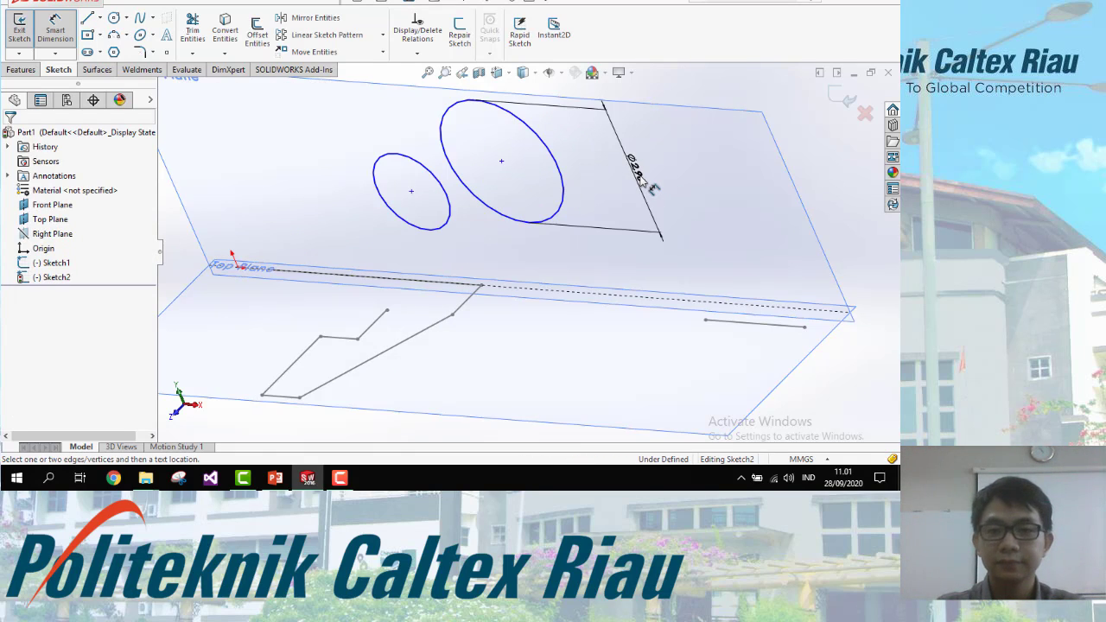
{"action": "scroll", "coordinate": [650, 187], "scroll_direction": "down", "scroll_amount": 3}
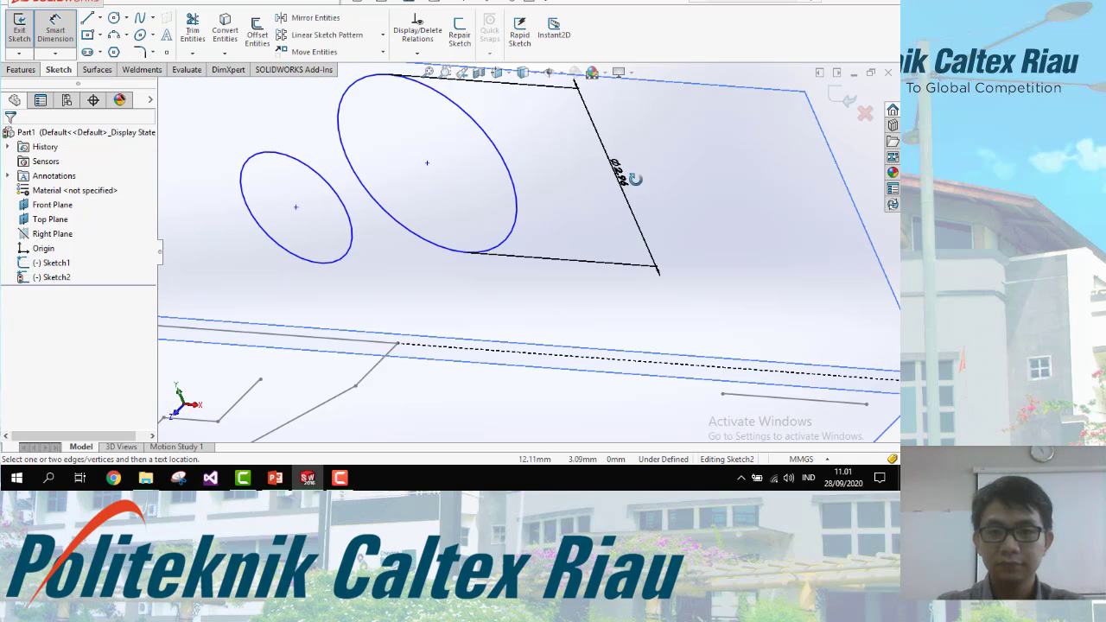
{"action": "double_click", "coordinate": [658, 173]}
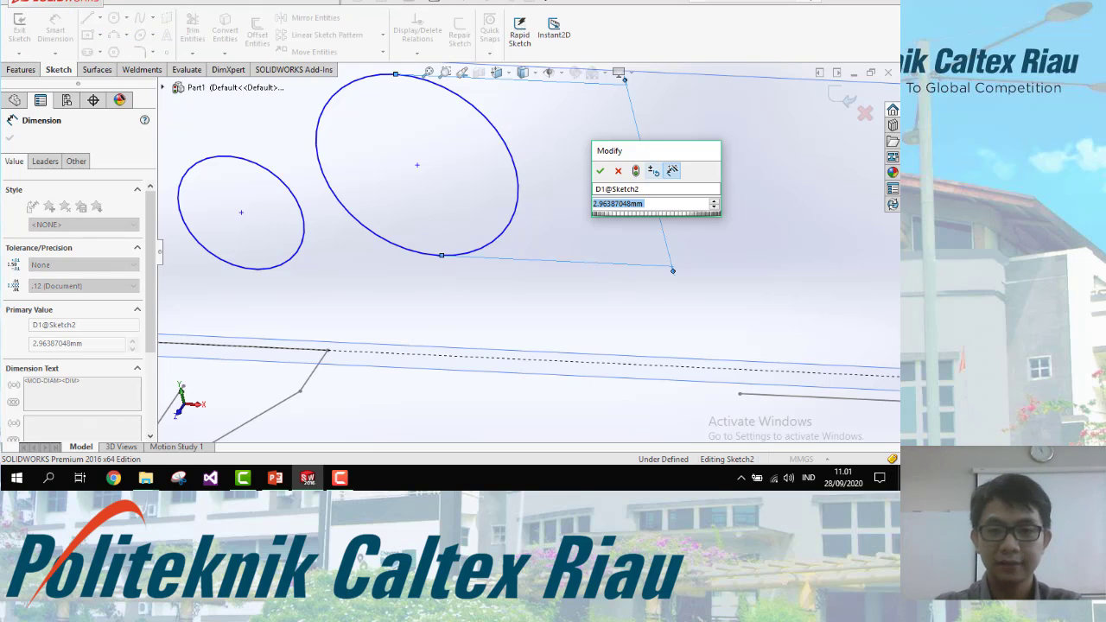
{"action": "type", "text": "4"}
{"action": "key", "text": "Return"}
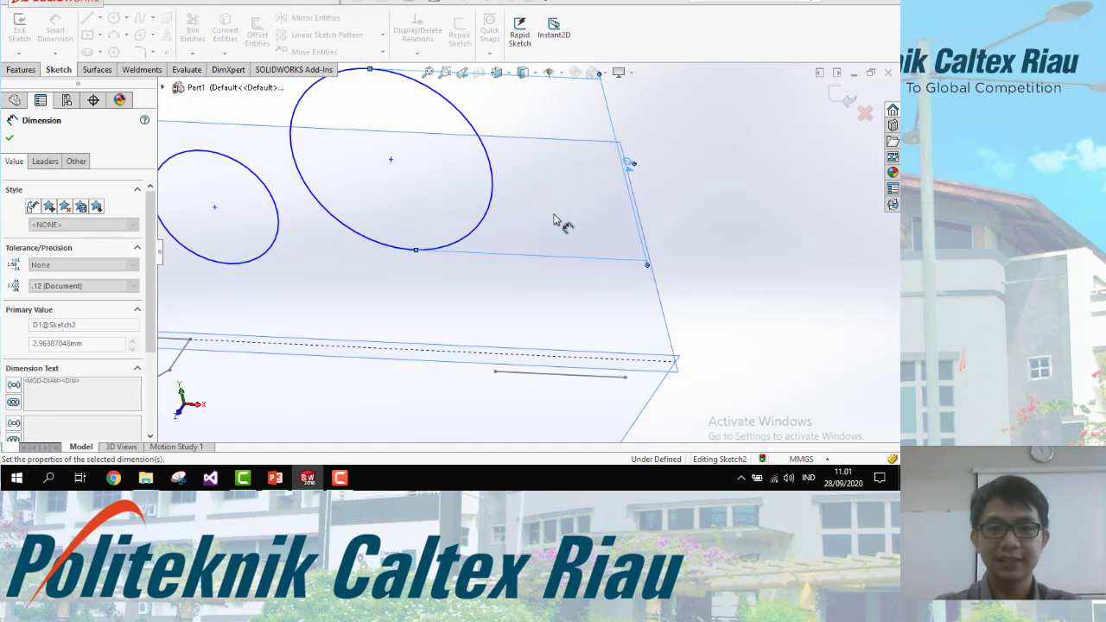
{"action": "scroll", "coordinate": [551, 219], "scroll_direction": "up", "scroll_amount": 3}
{"action": "key", "text": "Escape"}
{"action": "scroll", "coordinate": [443, 222], "scroll_direction": "up", "scroll_amount": 1}
{"action": "middle_click_drag", "start_coordinate": [441, 225], "coordinate": [516, 189]}
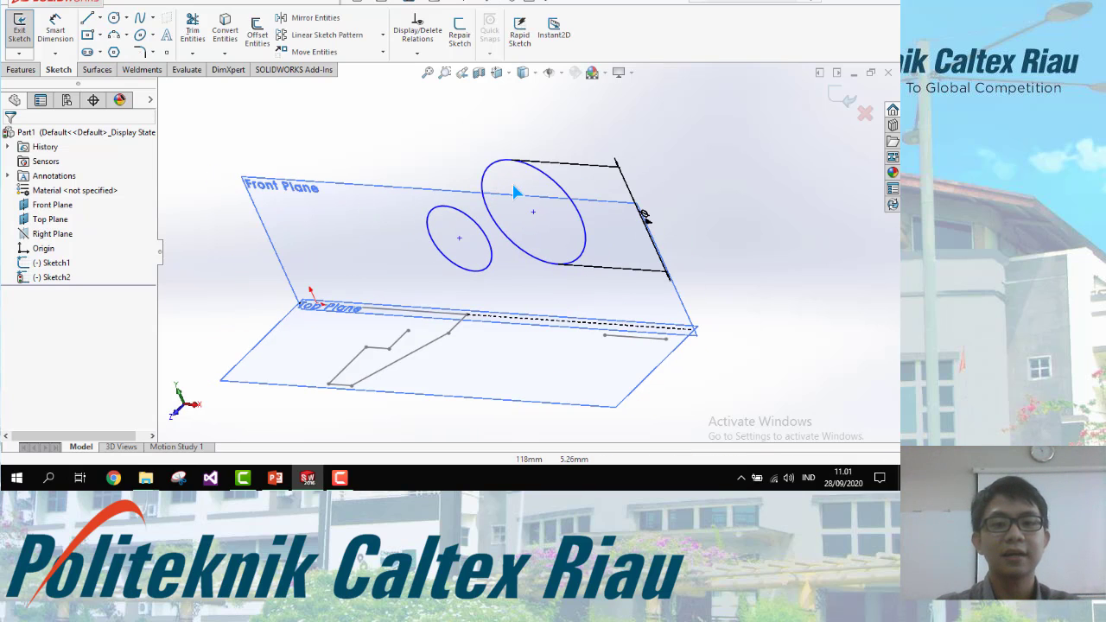
Step: Enlarge the Front Plane's displayed boundary upward and sideways so it surrounds both circles and the diameter dimension
{"action": "left_click", "coordinate": [442, 190]}
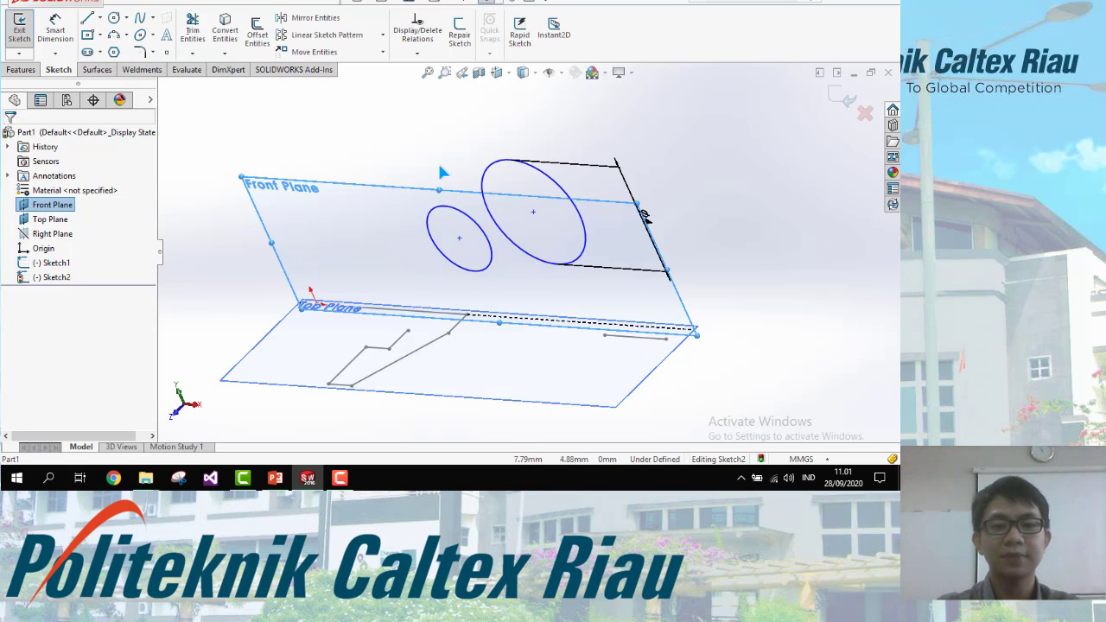
{"action": "left_click_drag", "start_coordinate": [440, 187], "coordinate": [429, 102]}
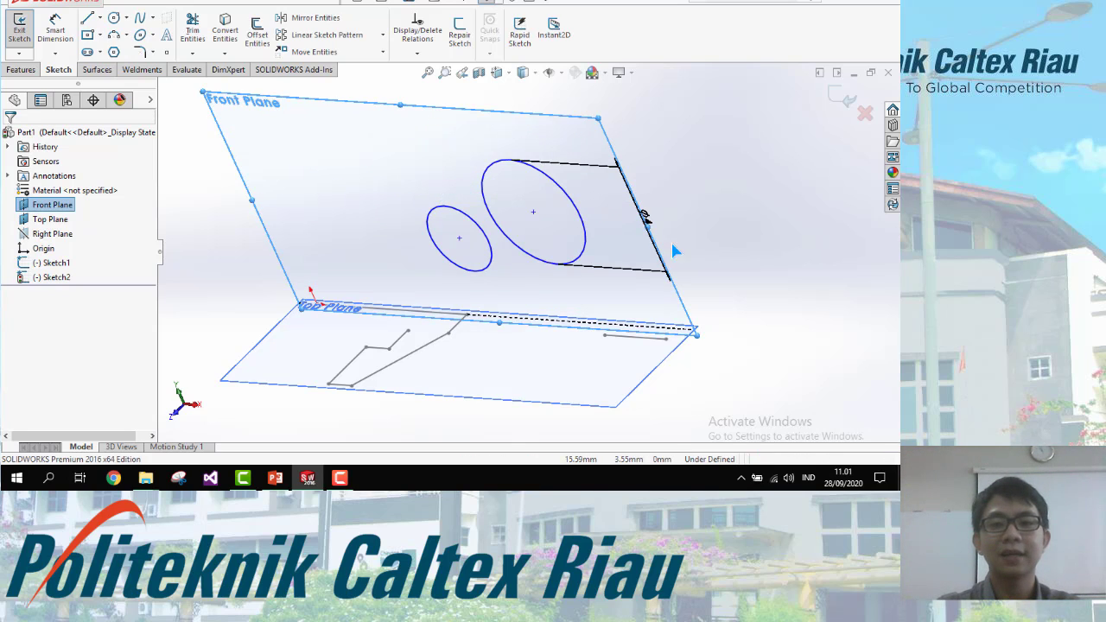
{"action": "left_click_drag", "start_coordinate": [652, 229], "coordinate": [693, 232]}
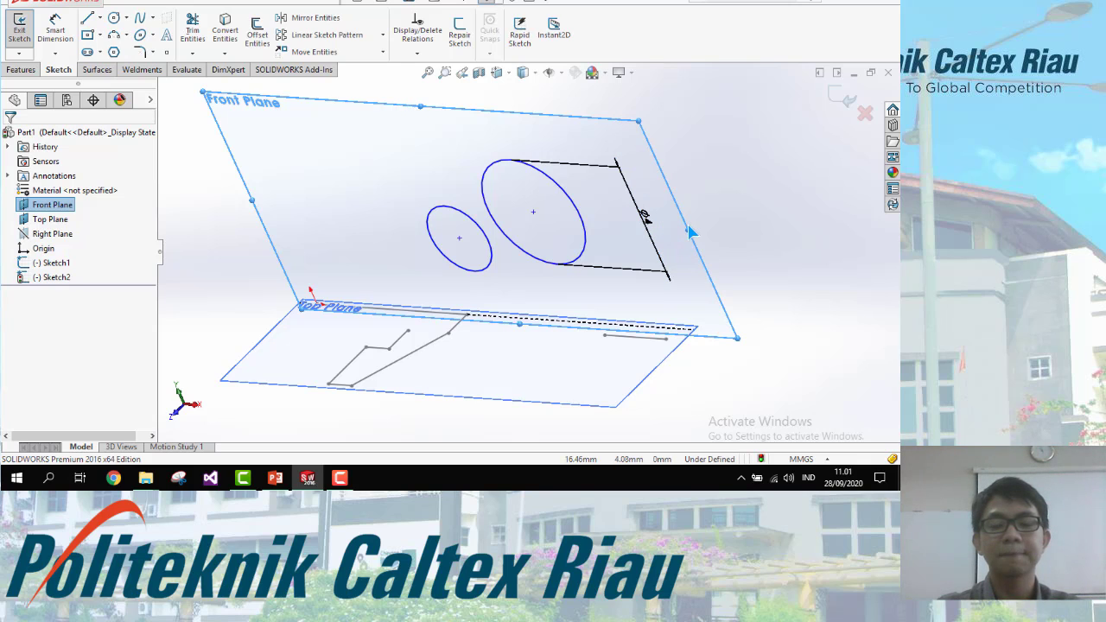
{"action": "key", "text": "Escape"}
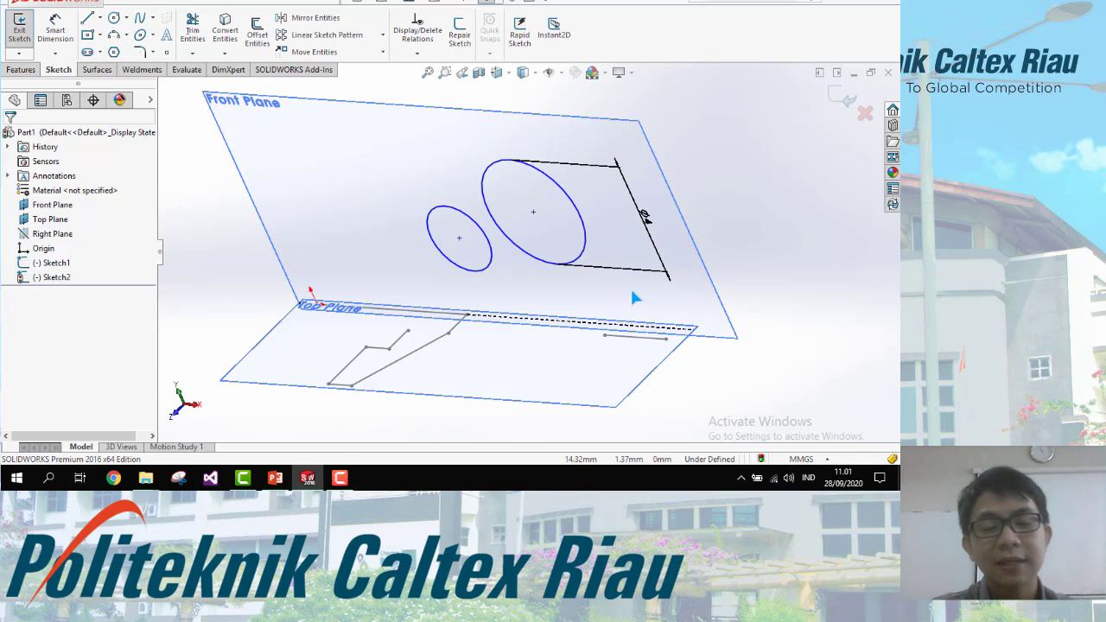
{"action": "scroll", "coordinate": [630, 286], "scroll_direction": "down", "scroll_amount": 2}
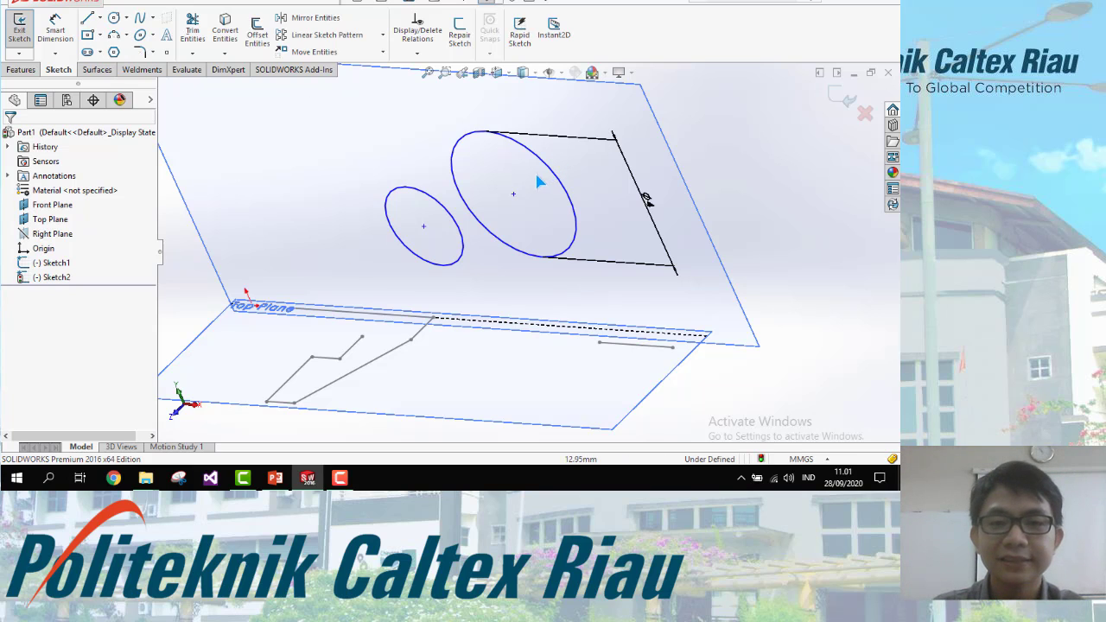
{"action": "mouse_move", "coordinate": [538, 181]}
{"action": "middle_mouse_down"}
{"action": "mouse_move", "coordinate": [501, 217]}
{"action": "mouse_move", "coordinate": [493, 185]}
{"action": "mouse_move", "coordinate": [469, 206]}
{"action": "mouse_move", "coordinate": [513, 215]}
{"action": "mouse_move", "coordinate": [492, 212]}
{"action": "middle_mouse_up"}
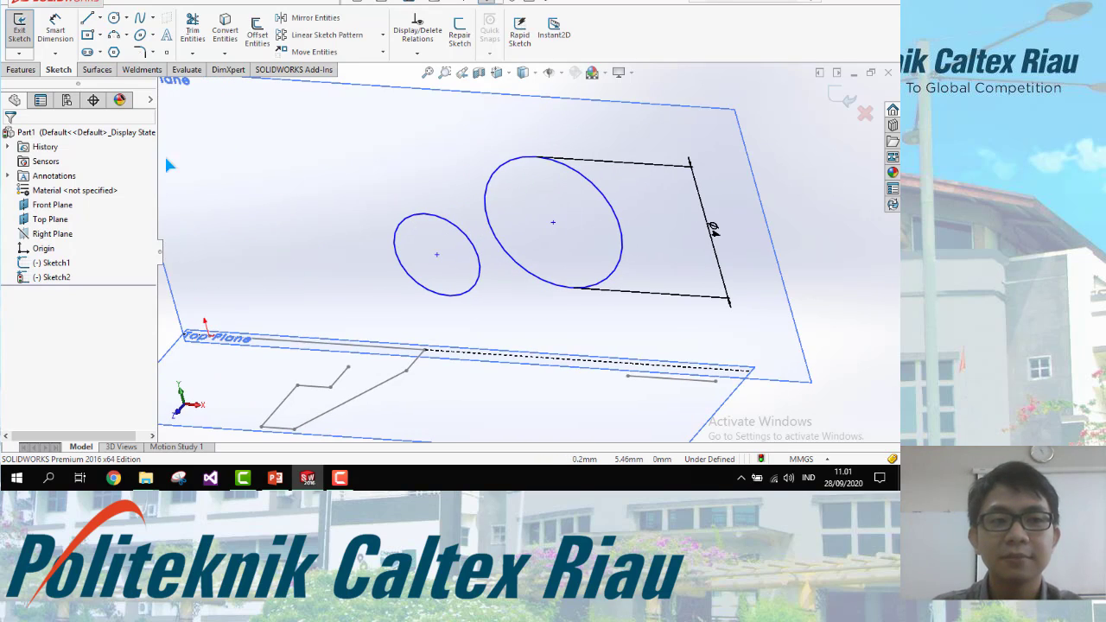
{"action": "left_click", "coordinate": [22, 69]}
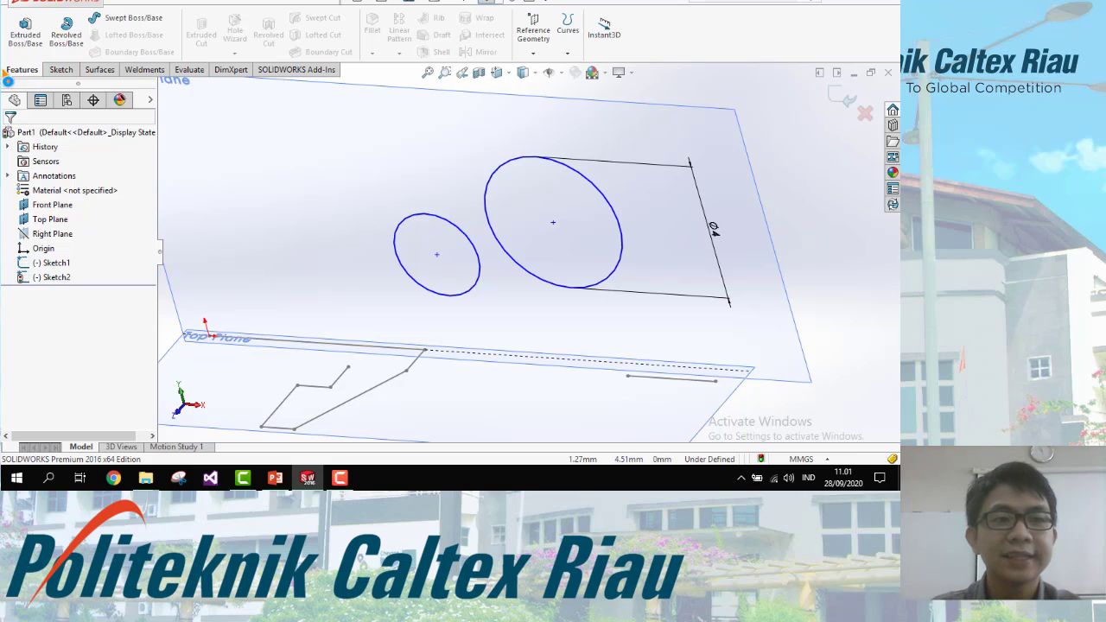
{"action": "left_click", "coordinate": [52, 69]}
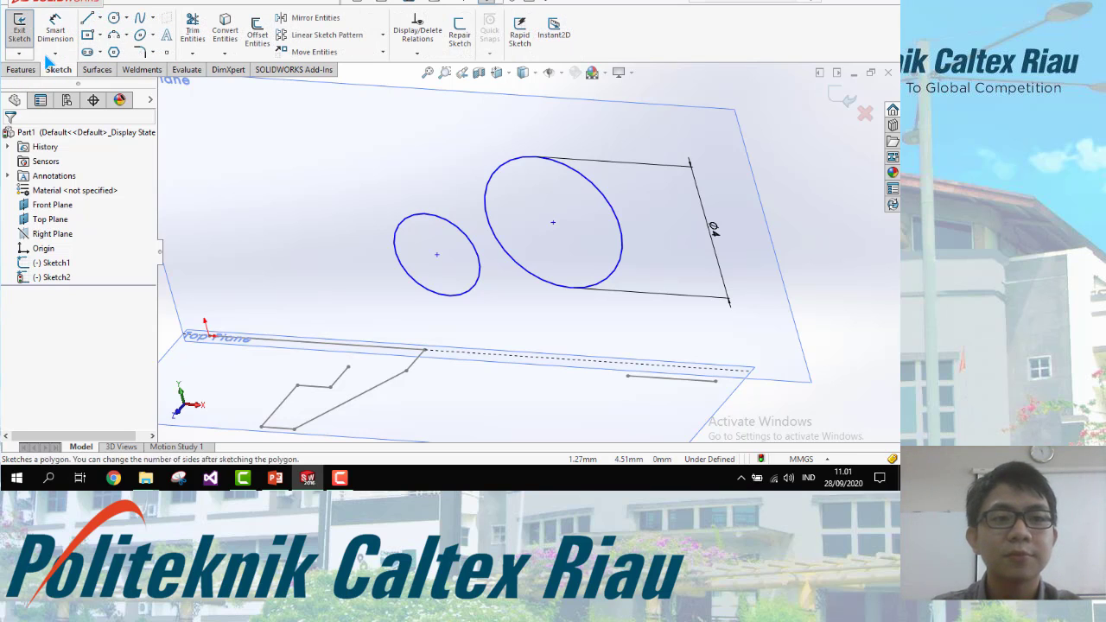
Step: Extrude both circles from the Front Plane as a blind boss with a depth of 2 mm
{"action": "left_click", "coordinate": [21, 69]}
{"action": "middle_click_drag", "start_coordinate": [358, 165], "coordinate": [519, 252]}
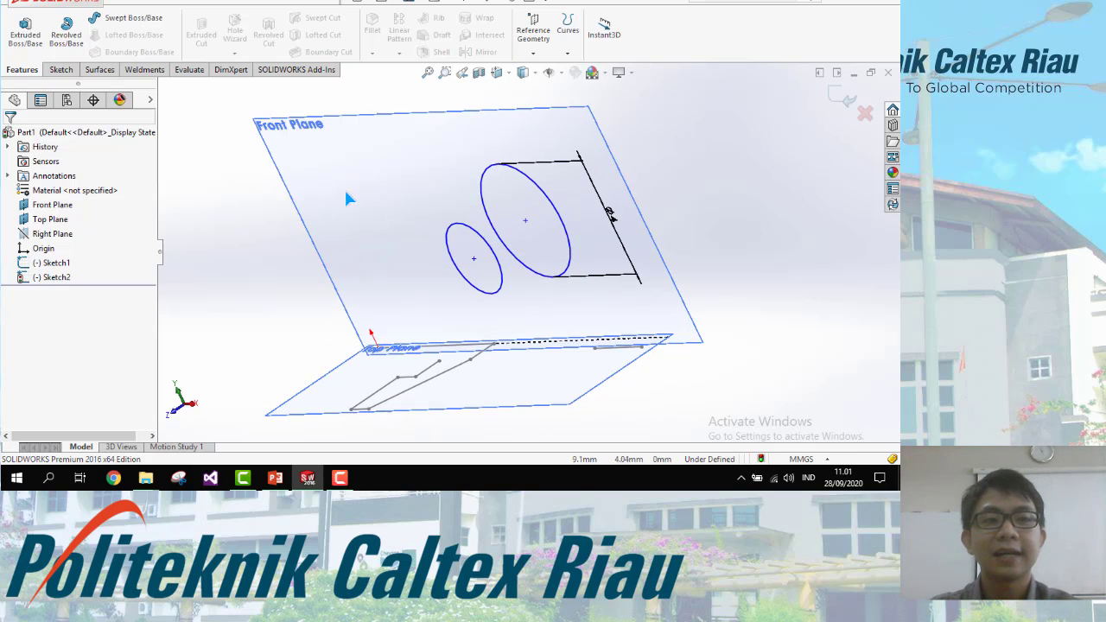
{"action": "mouse_move", "coordinate": [441, 201]}
{"action": "middle_mouse_down"}
{"action": "mouse_move", "coordinate": [452, 190]}
{"action": "mouse_move", "coordinate": [334, 178]}
{"action": "mouse_move", "coordinate": [452, 190]}
{"action": "mouse_move", "coordinate": [432, 199]}
{"action": "middle_mouse_up"}
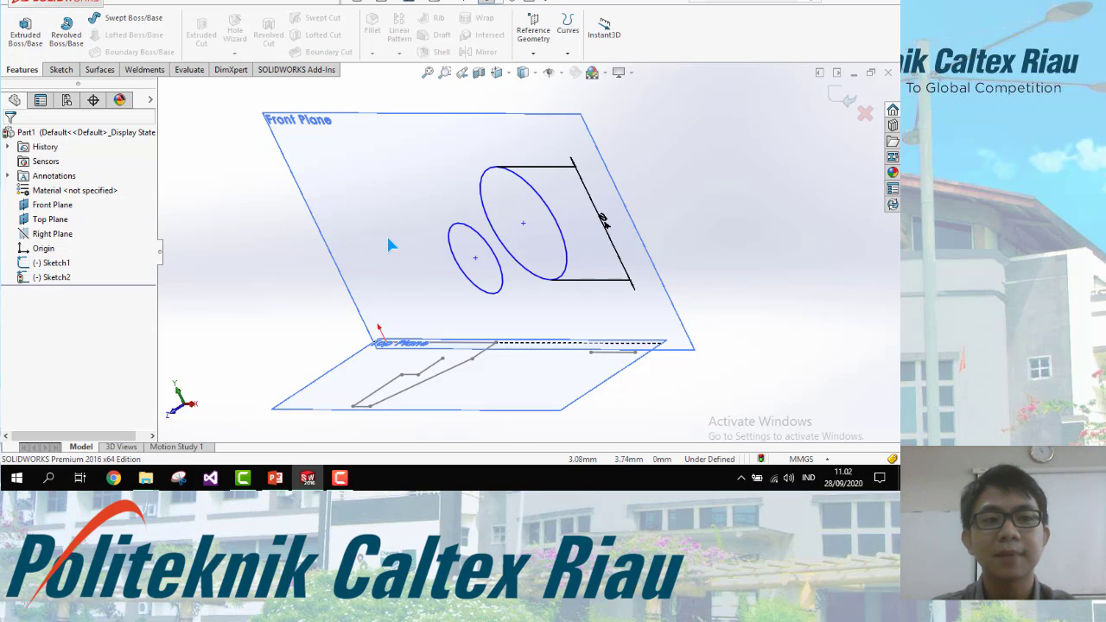
{"action": "left_click", "coordinate": [28, 36]}
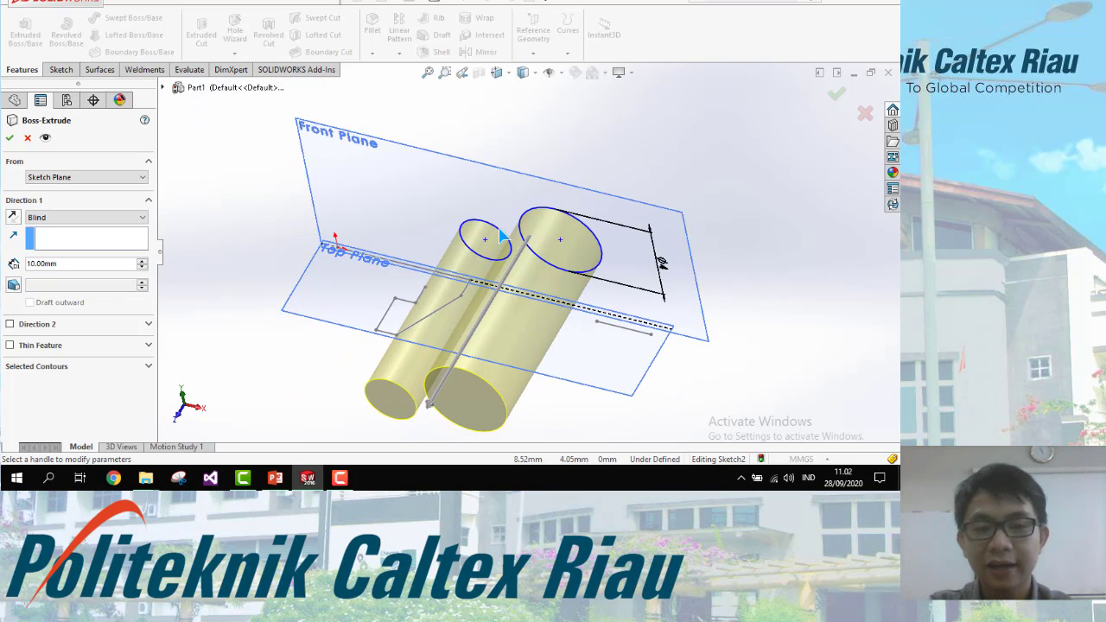
{"action": "mouse_move", "coordinate": [355, 187]}
{"action": "middle_mouse_down"}
{"action": "mouse_move", "coordinate": [340, 166]}
{"action": "mouse_move", "coordinate": [346, 150]}
{"action": "mouse_move", "coordinate": [557, 242]}
{"action": "middle_mouse_up"}
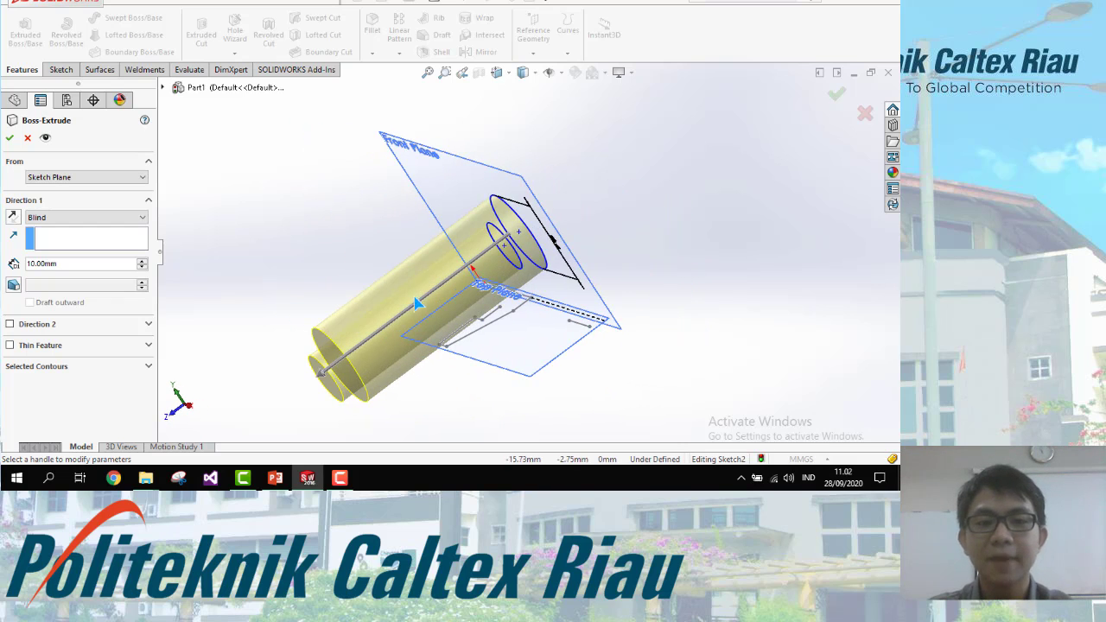
{"action": "middle_click_drag", "start_coordinate": [413, 299], "coordinate": [443, 304]}
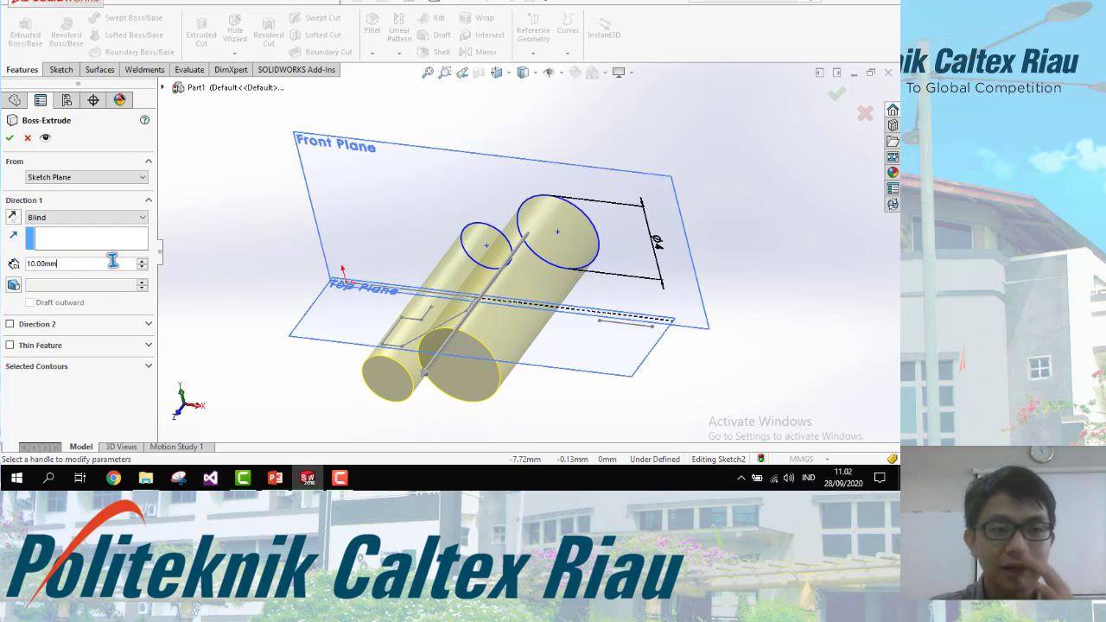
{"action": "left_click_drag", "start_coordinate": [113, 261], "coordinate": [9, 262]}
{"action": "key", "text": "Return"}
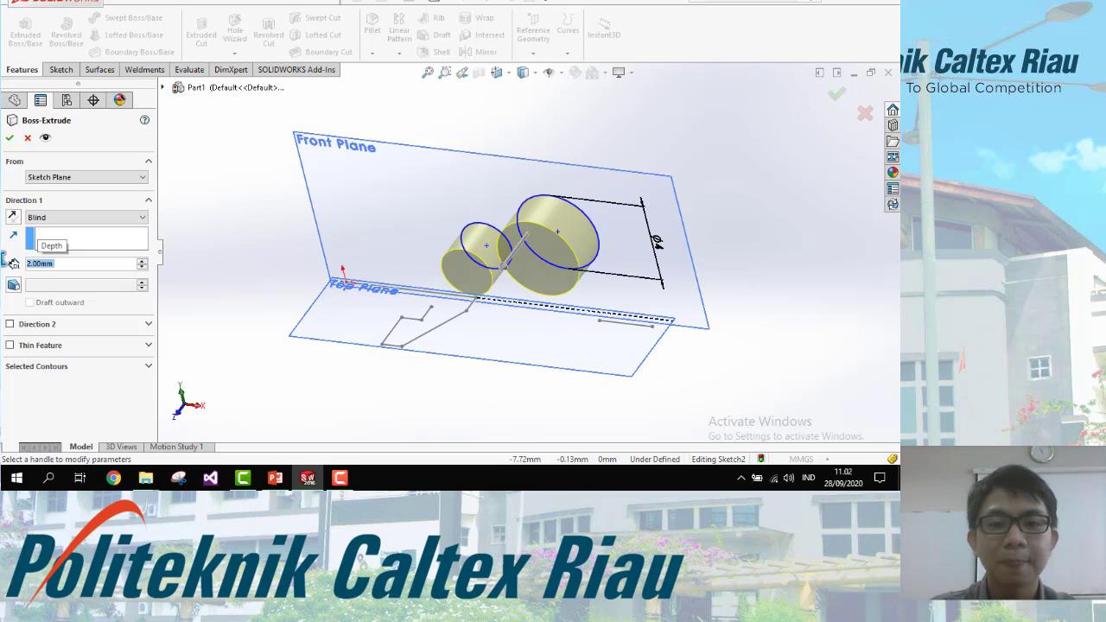
{"action": "scroll", "coordinate": [499, 257], "scroll_direction": "down", "scroll_amount": 1}
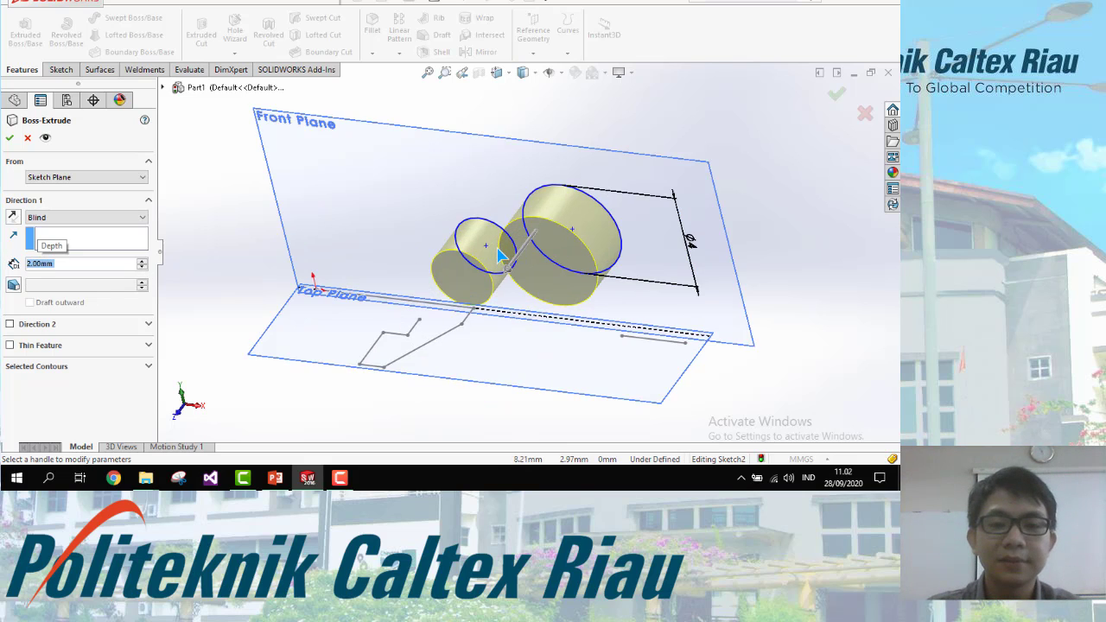
{"action": "middle_click_drag", "start_coordinate": [500, 255], "coordinate": [484, 247]}
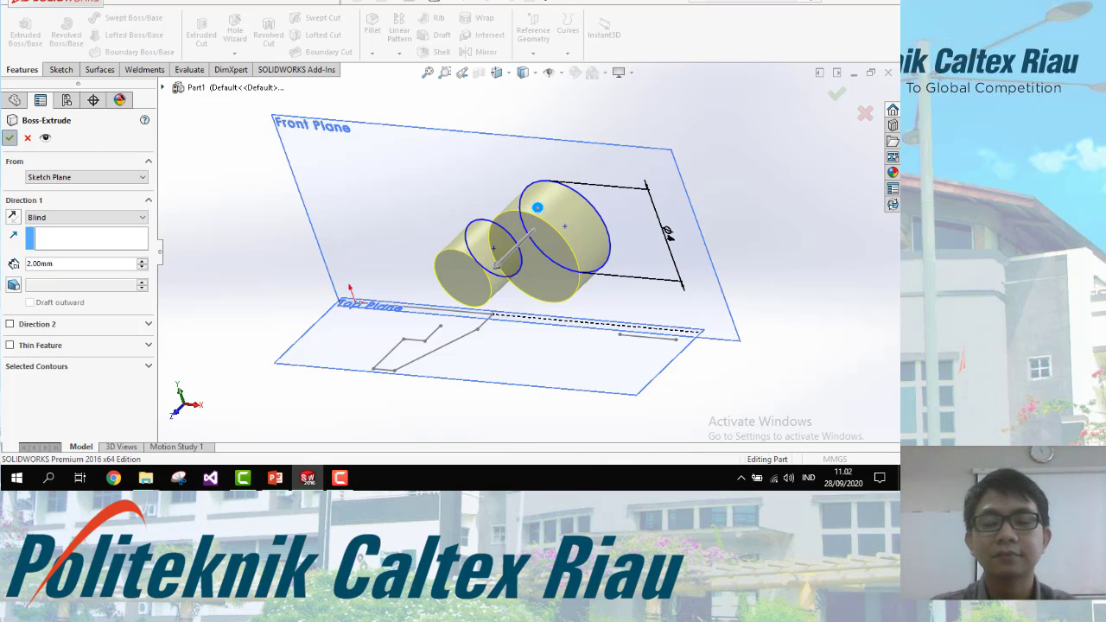
{"action": "key", "text": "Return"}
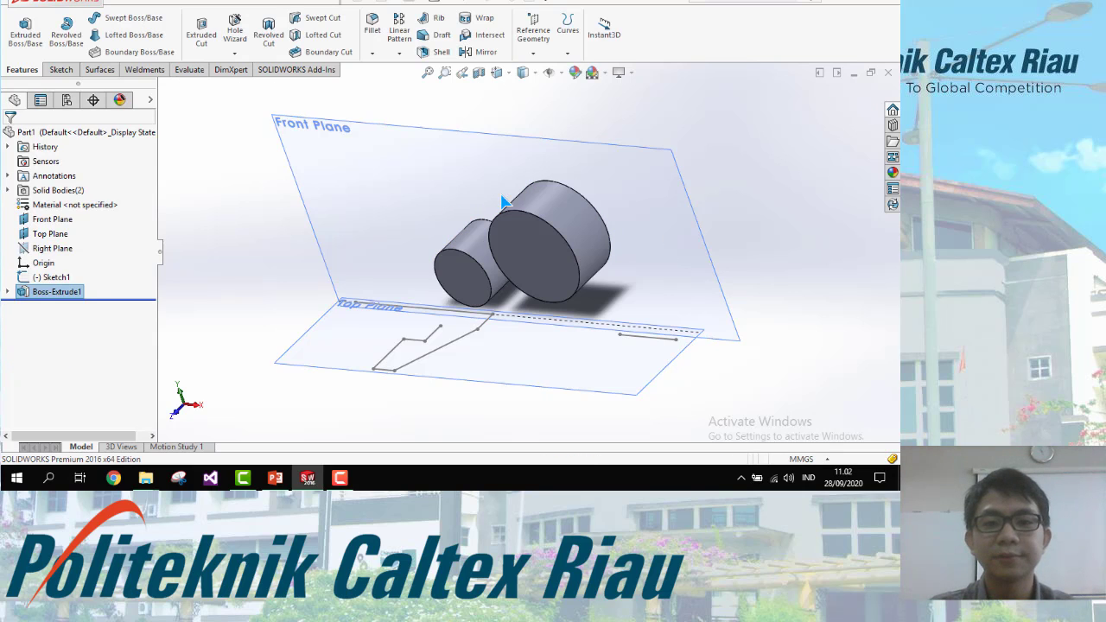
Step: Open Sketch1 on the Top Plane for editing and delete the detached horizontal line away from the profile
{"action": "middle_click_drag", "start_coordinate": [514, 249], "coordinate": [536, 225]}
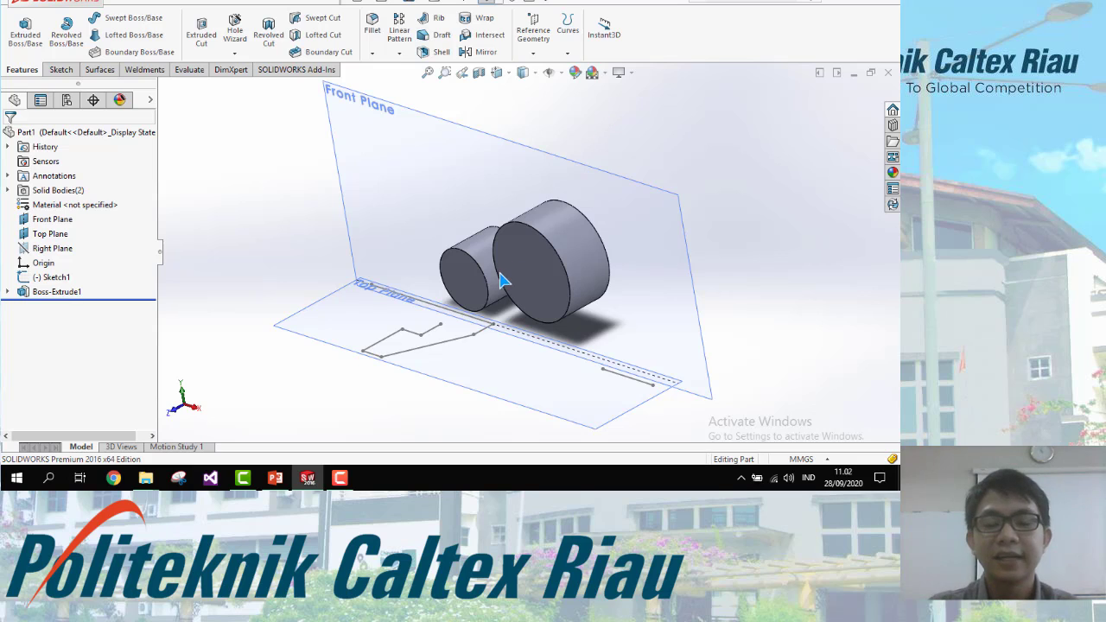
{"action": "middle_click_drag", "start_coordinate": [505, 279], "coordinate": [516, 232]}
{"action": "middle_click_drag", "start_coordinate": [341, 327], "coordinate": [390, 363]}
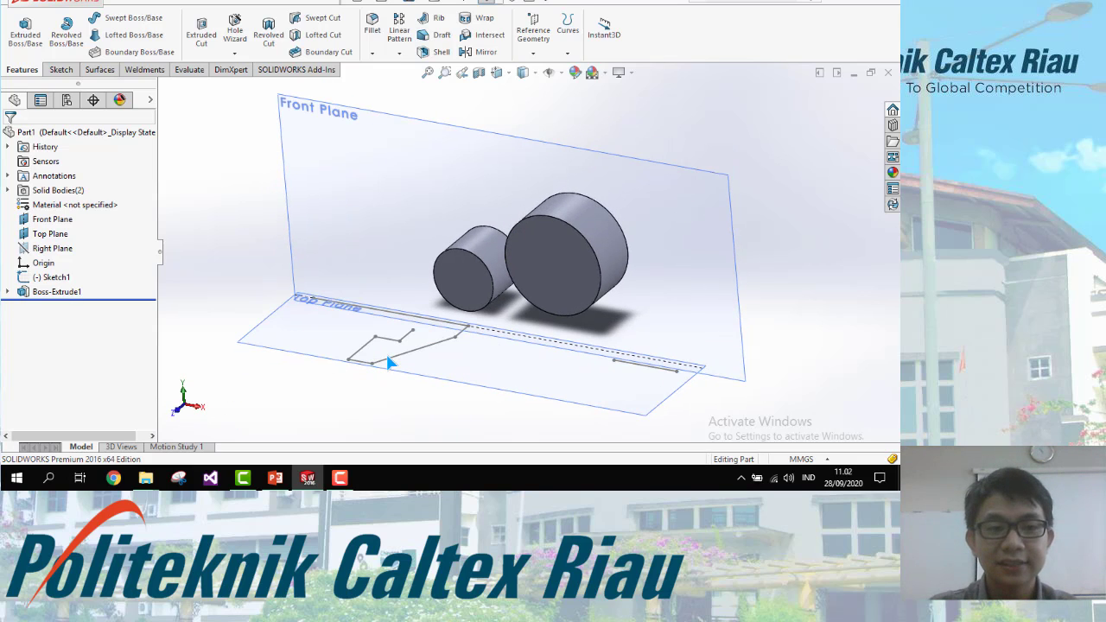
{"action": "left_click", "coordinate": [53, 277]}
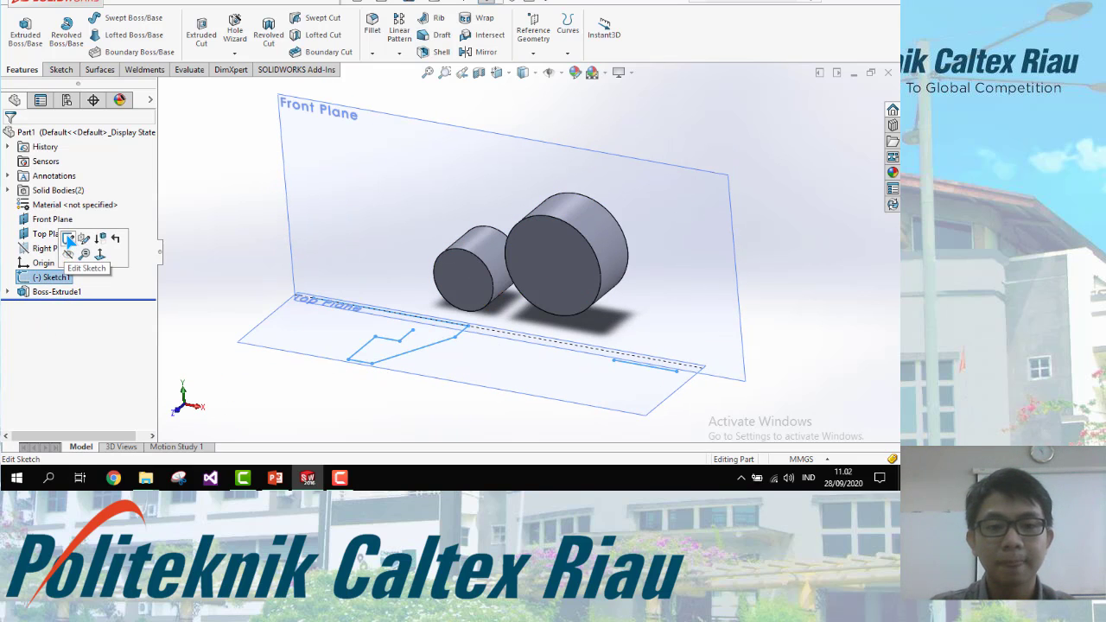
{"action": "left_click", "coordinate": [75, 241]}
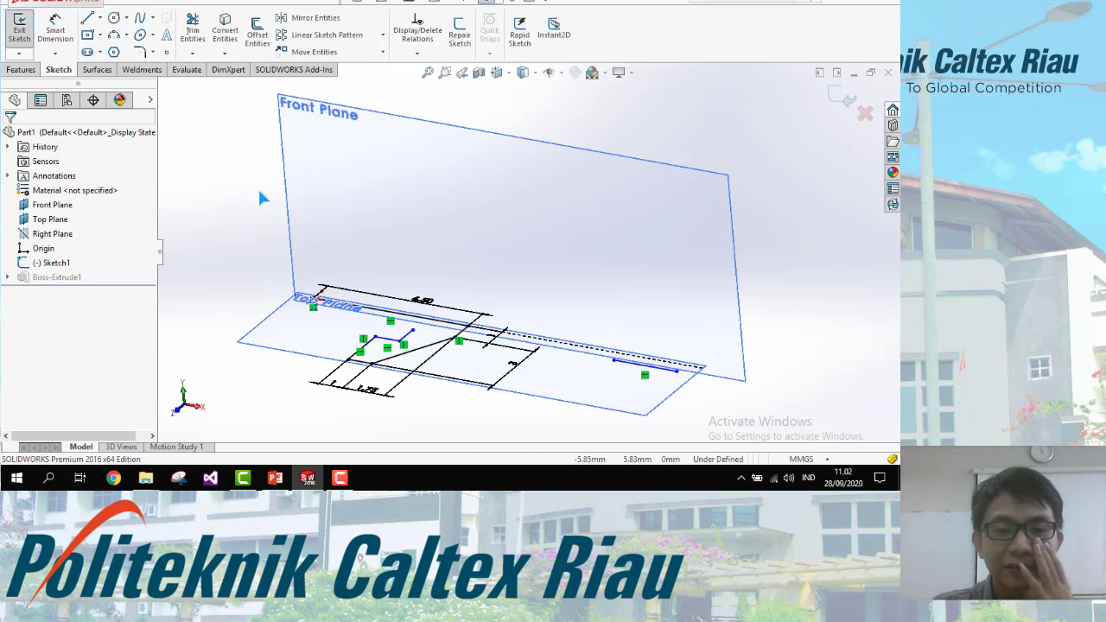
{"action": "scroll", "coordinate": [479, 373], "scroll_direction": "down", "scroll_amount": 3}
{"action": "mouse_move", "coordinate": [427, 319]}
{"action": "middle_mouse_down"}
{"action": "mouse_move", "coordinate": [436, 336]}
{"action": "mouse_move", "coordinate": [526, 354]}
{"action": "mouse_move", "coordinate": [665, 365]}
{"action": "middle_mouse_up"}
{"action": "scroll", "coordinate": [436, 335], "scroll_direction": "up", "scroll_amount": 2}
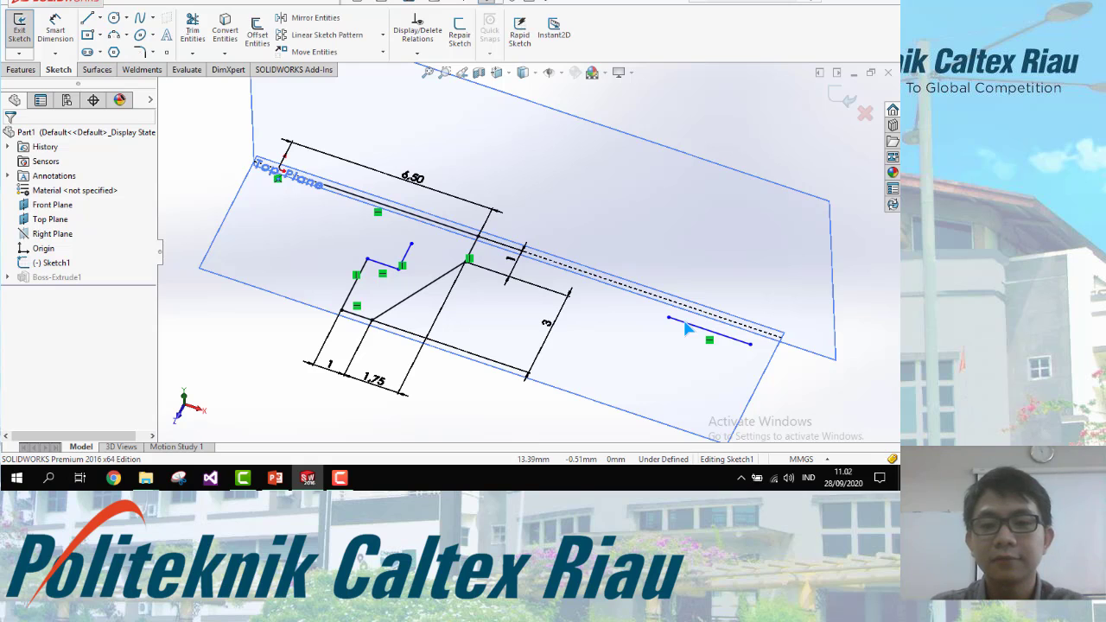
{"action": "left_click", "coordinate": [684, 322]}
{"action": "key", "text": "Delete"}
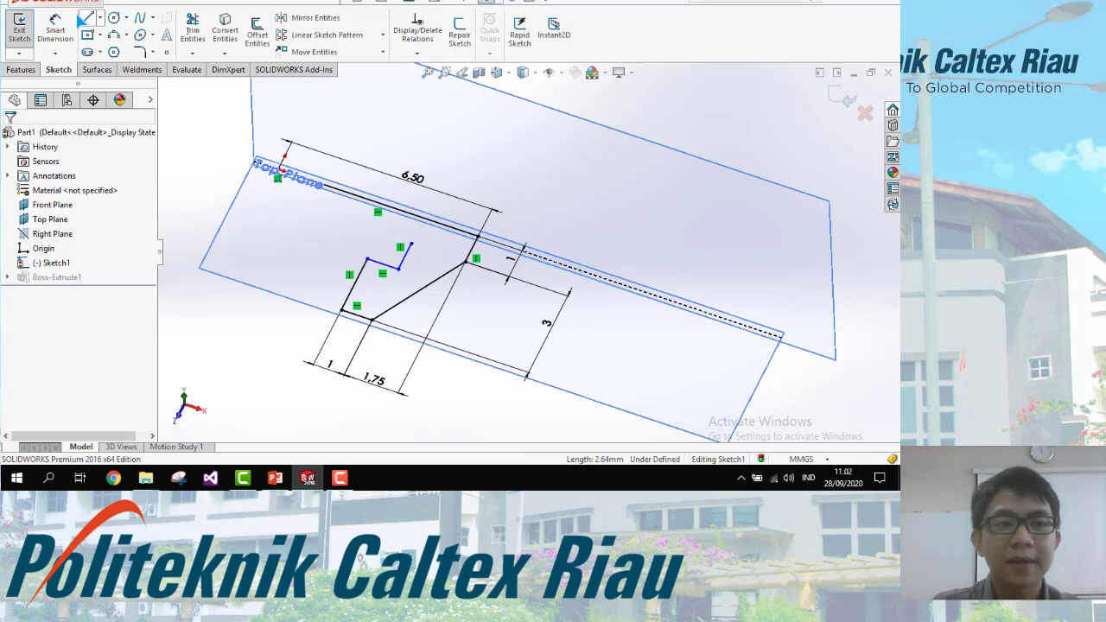
Step: Close the profile in Sketch1 with a line from the origin to the open end of the stepped notch lines
{"action": "scroll", "coordinate": [254, 157], "scroll_direction": "down", "scroll_amount": 1}
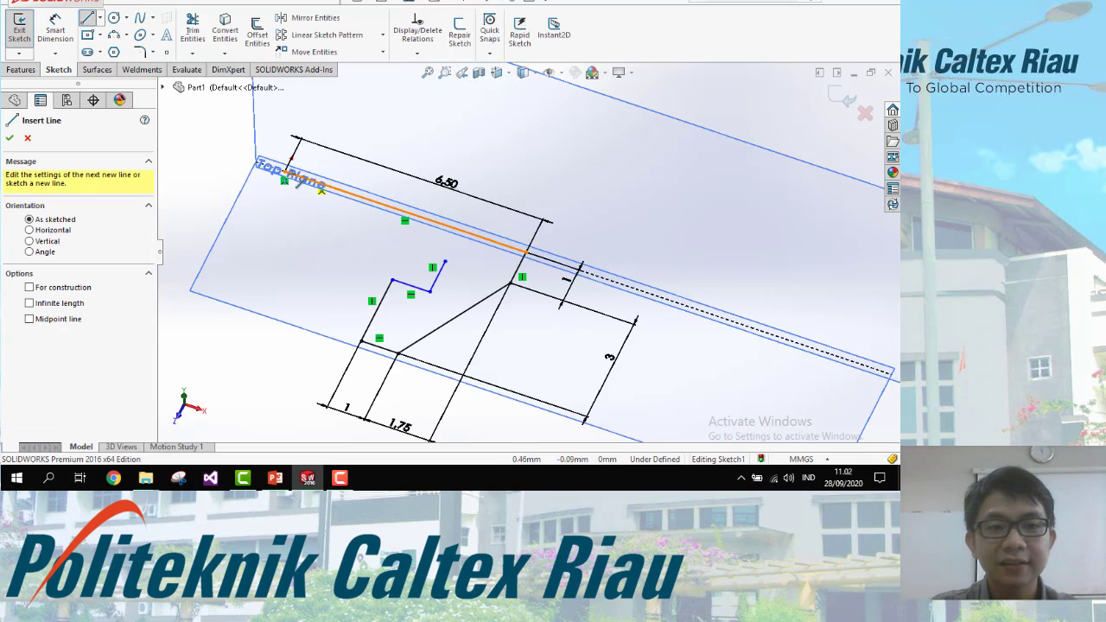
{"action": "left_click", "coordinate": [285, 173]}
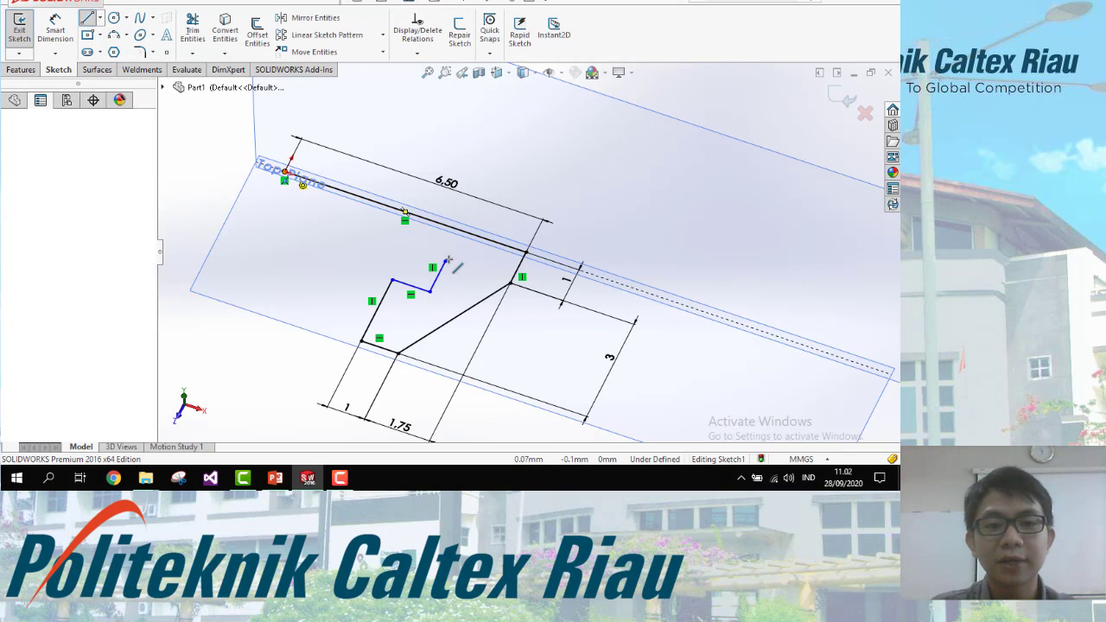
{"action": "left_click", "coordinate": [445, 262]}
{"action": "key", "text": "Escape"}
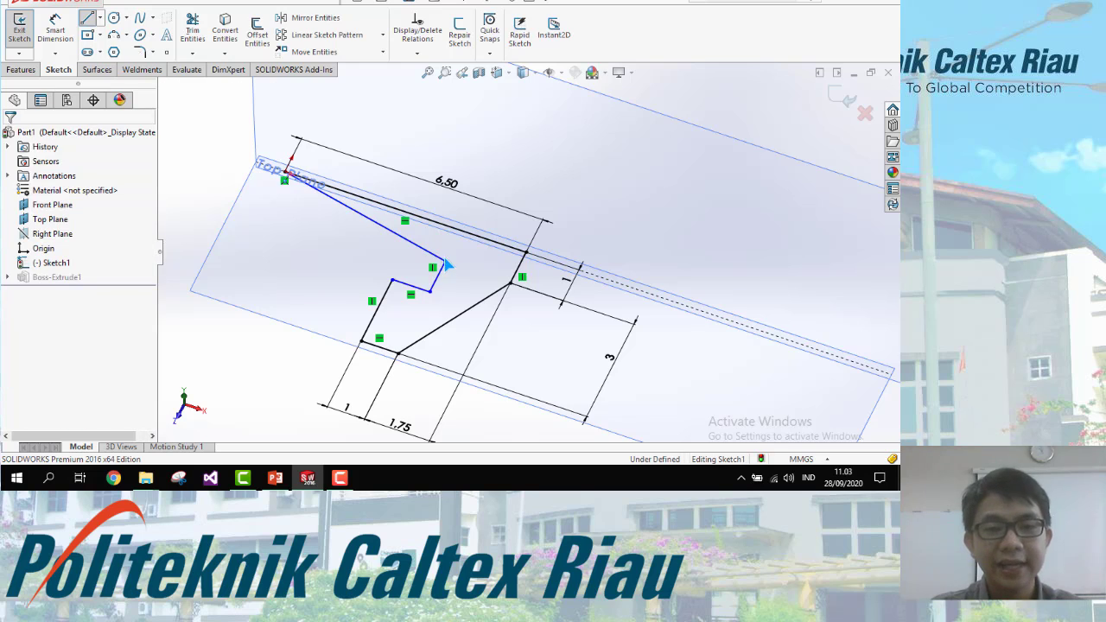
Step: Extrude the closed Top Plane profile as a blind boss with a depth of 2 mm and inspect the model from several angles
{"action": "middle_click_drag", "start_coordinate": [444, 264], "coordinate": [420, 207]}
{"action": "scroll", "coordinate": [423, 235], "scroll_direction": "up", "scroll_amount": 1}
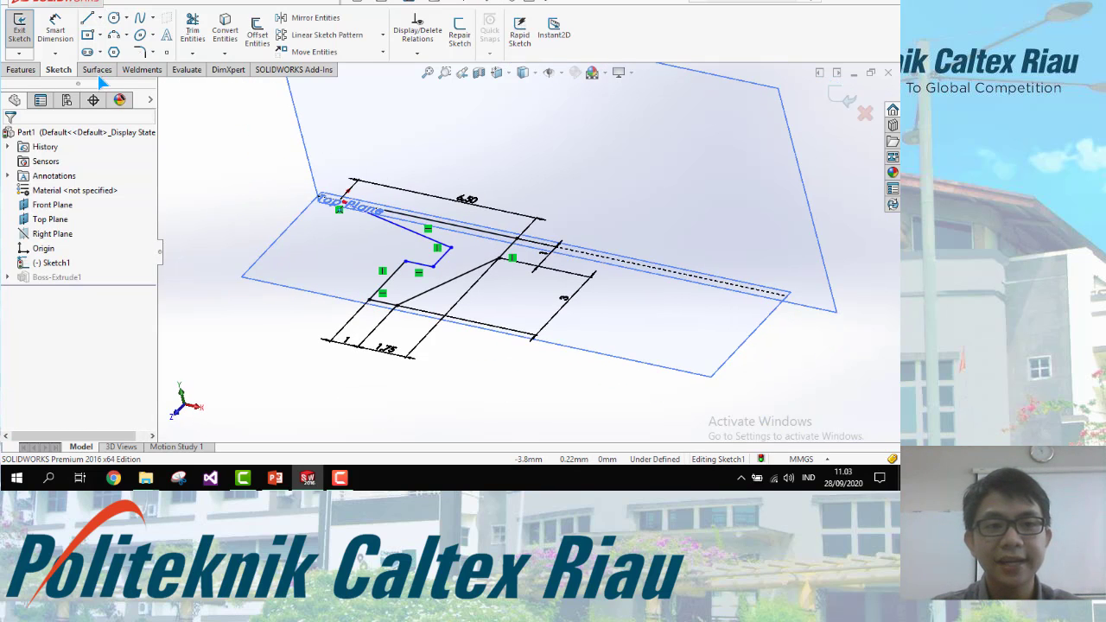
{"action": "scroll", "coordinate": [423, 254], "scroll_direction": "down", "scroll_amount": 1}
{"action": "middle_click_drag", "start_coordinate": [423, 255], "coordinate": [428, 261]}
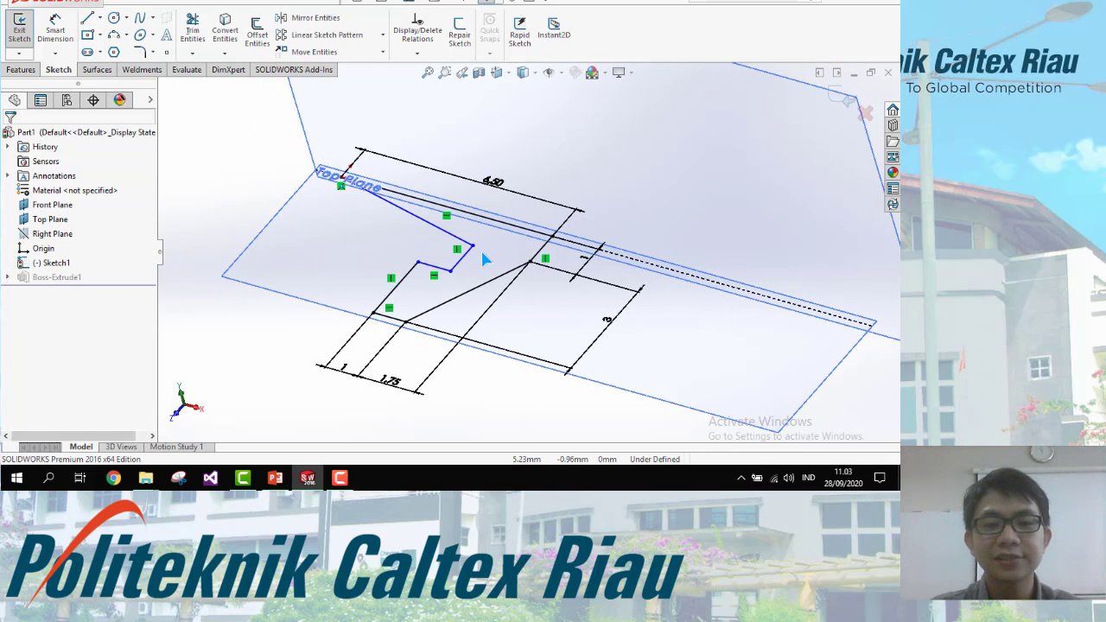
{"action": "left_click", "coordinate": [21, 70]}
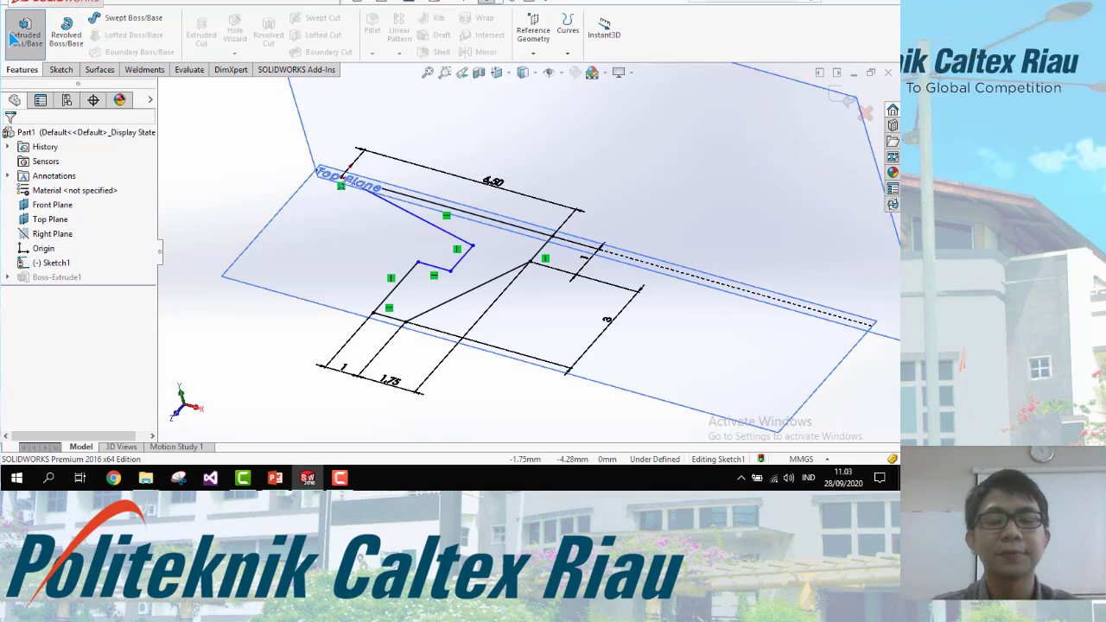
{"action": "left_click", "coordinate": [25, 33]}
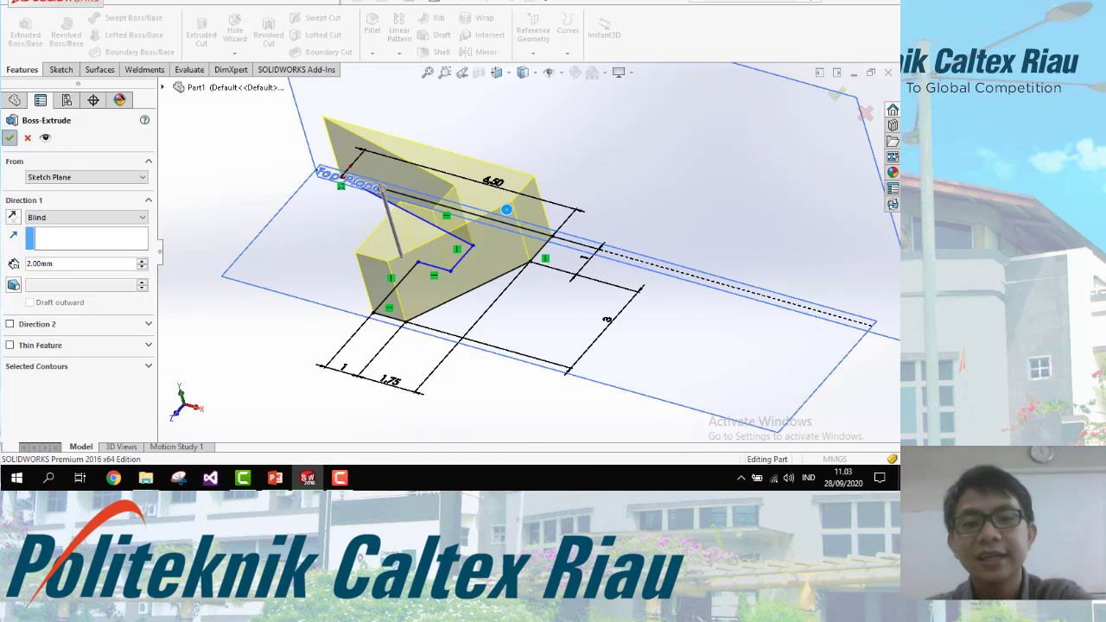
{"action": "key", "text": "Return"}
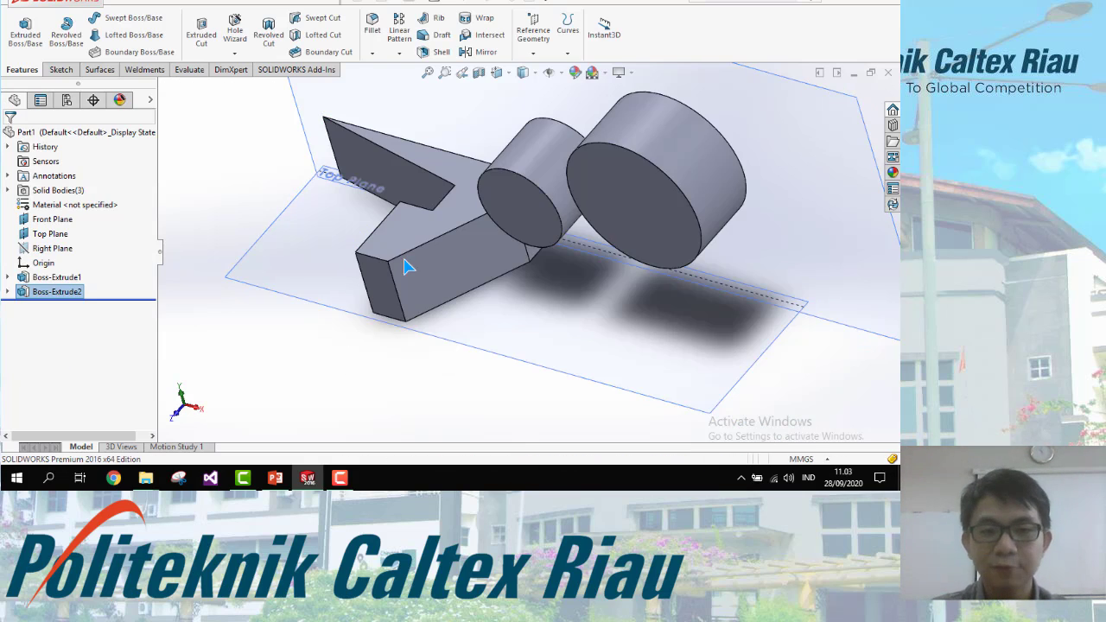
{"action": "middle_click_drag", "start_coordinate": [424, 265], "coordinate": [514, 255]}
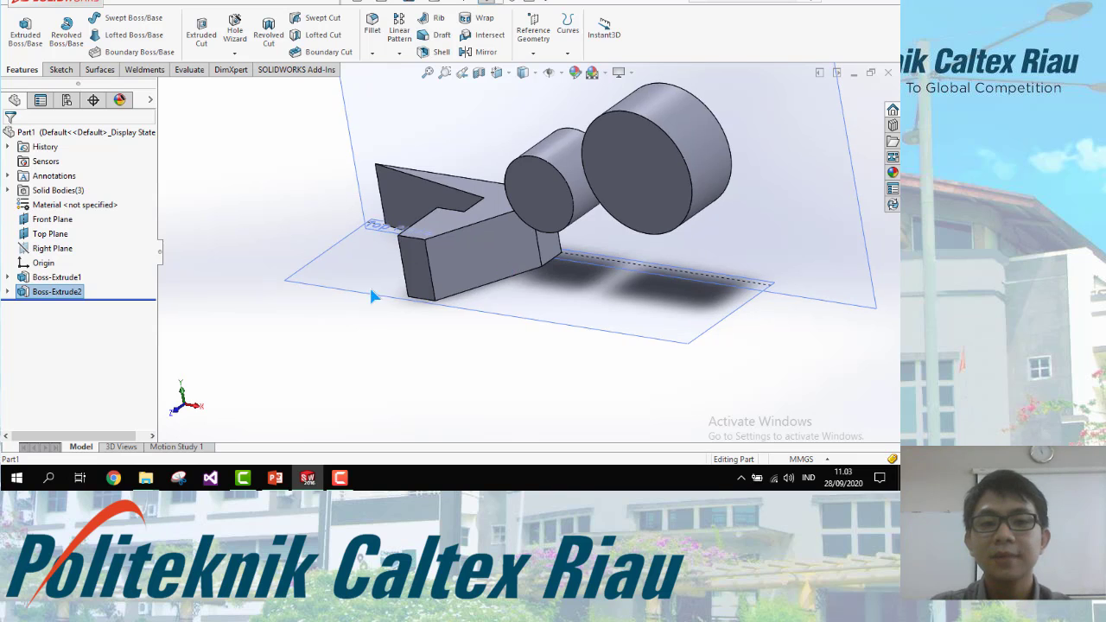
{"action": "middle_click_drag", "start_coordinate": [374, 296], "coordinate": [499, 357]}
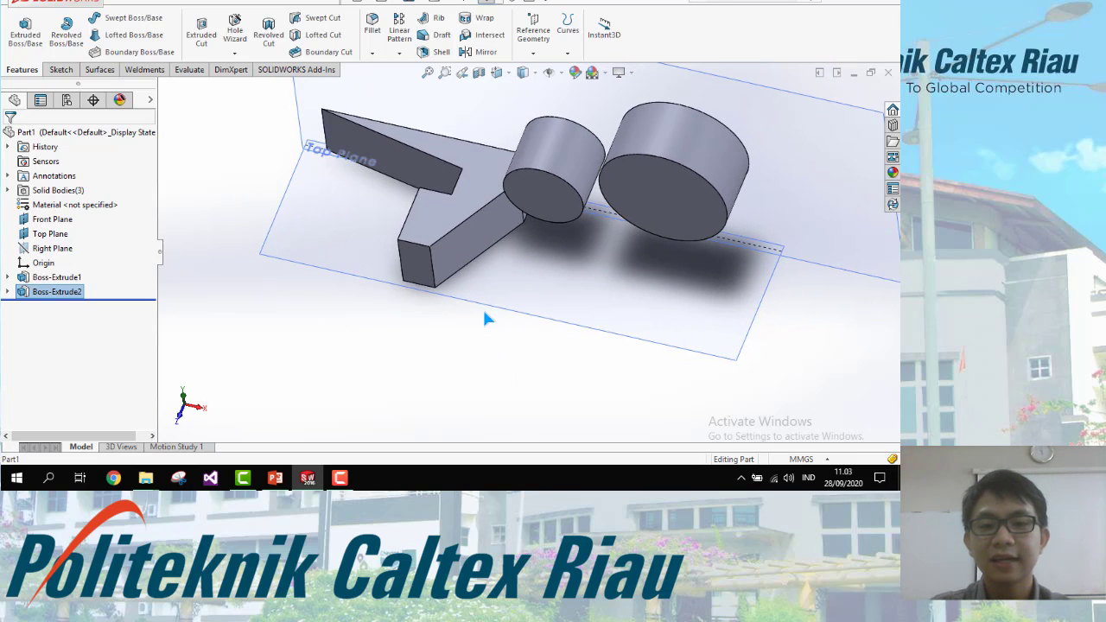
{"action": "middle_click_drag", "start_coordinate": [486, 319], "coordinate": [593, 176]}
{"action": "middle_click_drag", "start_coordinate": [563, 218], "coordinate": [448, 259]}
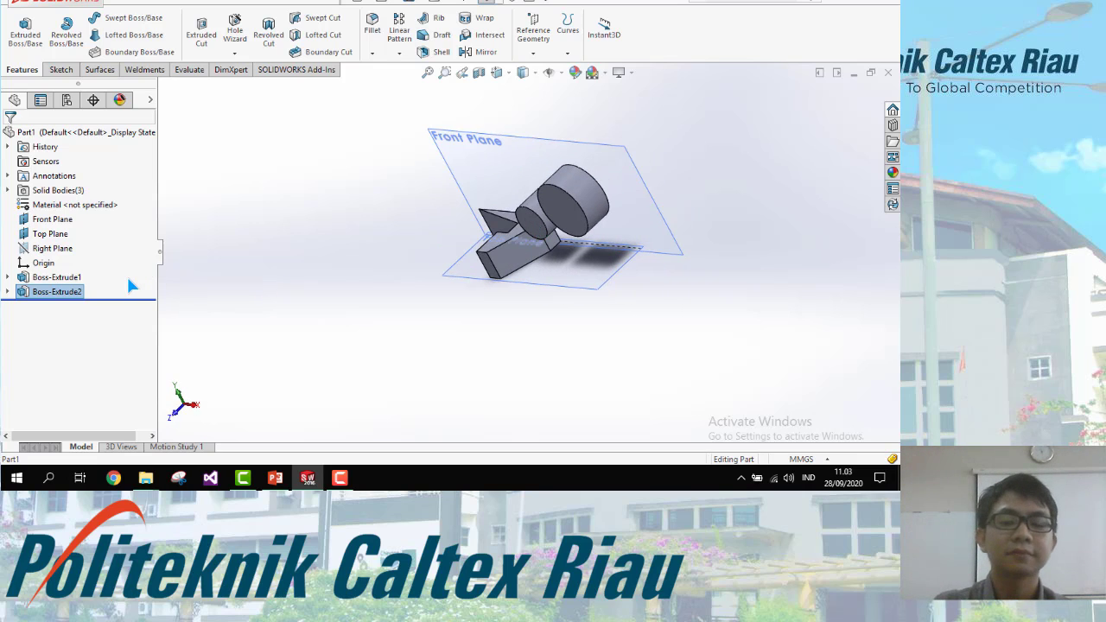
Step: Switch to PowerPoint, view the "CONTOH GAMBAR SKETCH 2" slide, and return to SOLIDWORKS
{"action": "left_click", "coordinate": [275, 478]}
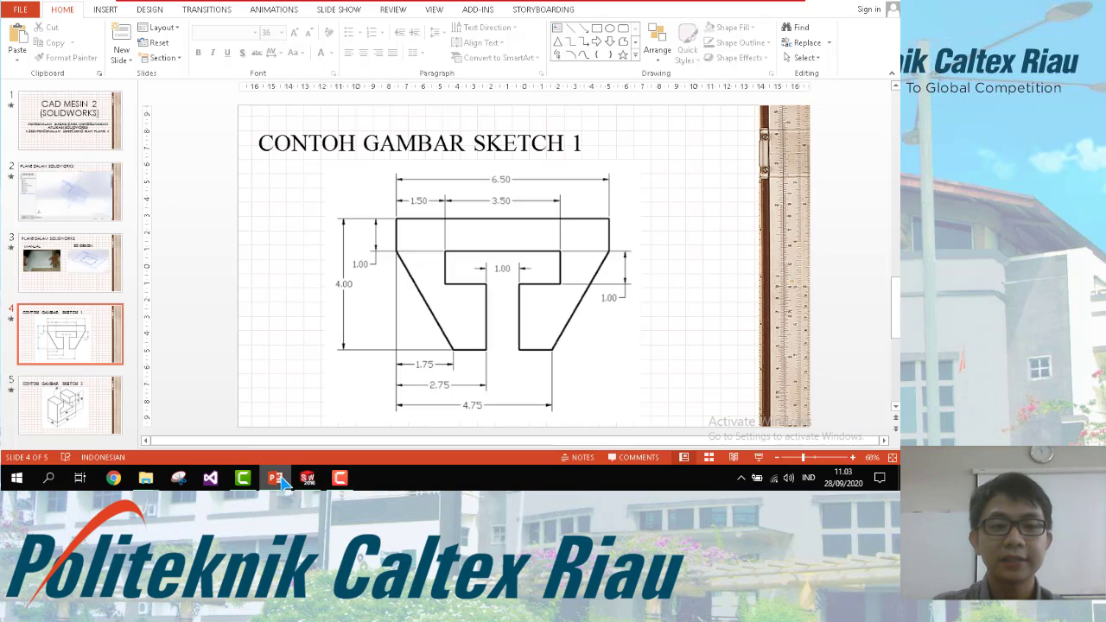
{"action": "left_click", "coordinate": [99, 424]}
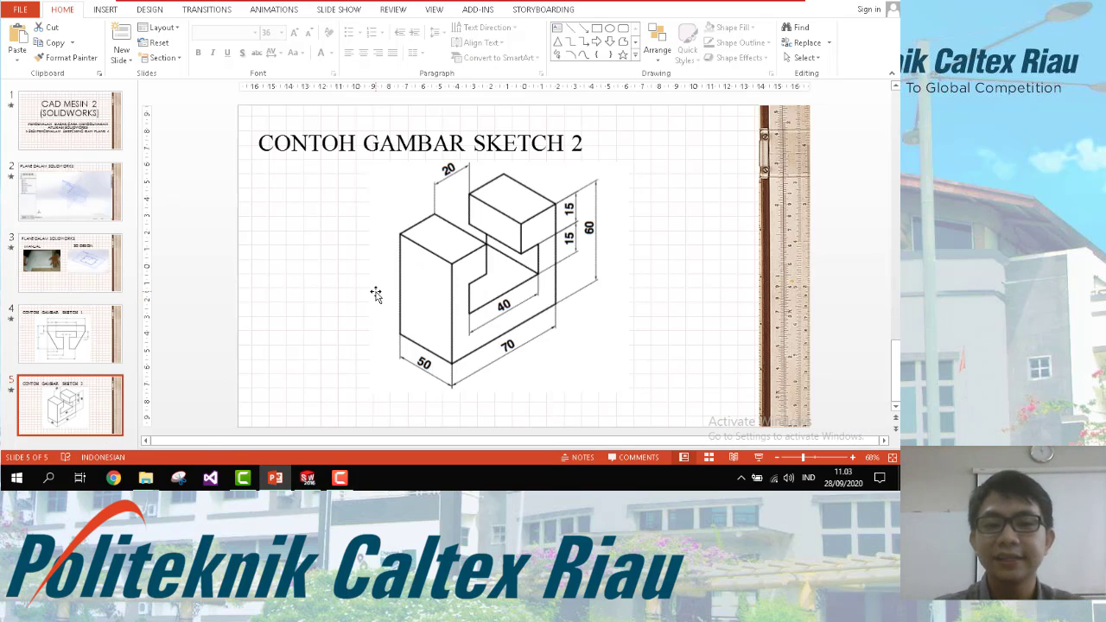
{"action": "key", "text": "alt+Tab"}
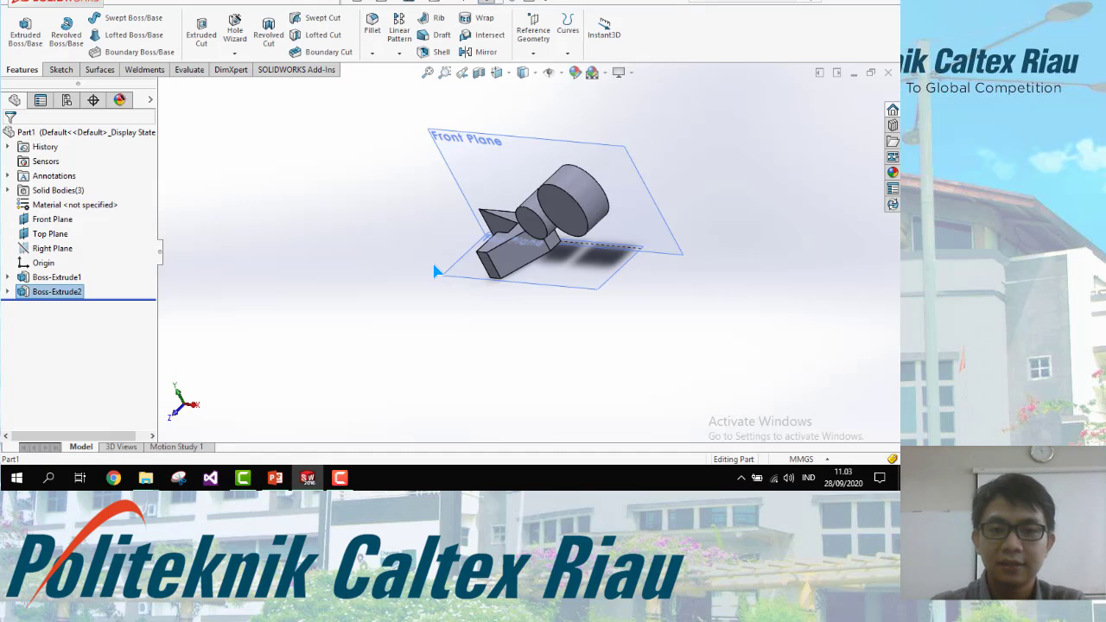
Step: Delete both boss extrusions together with their Top Plane and Front Plane sketches
{"action": "left_click", "coordinate": [45, 280]}
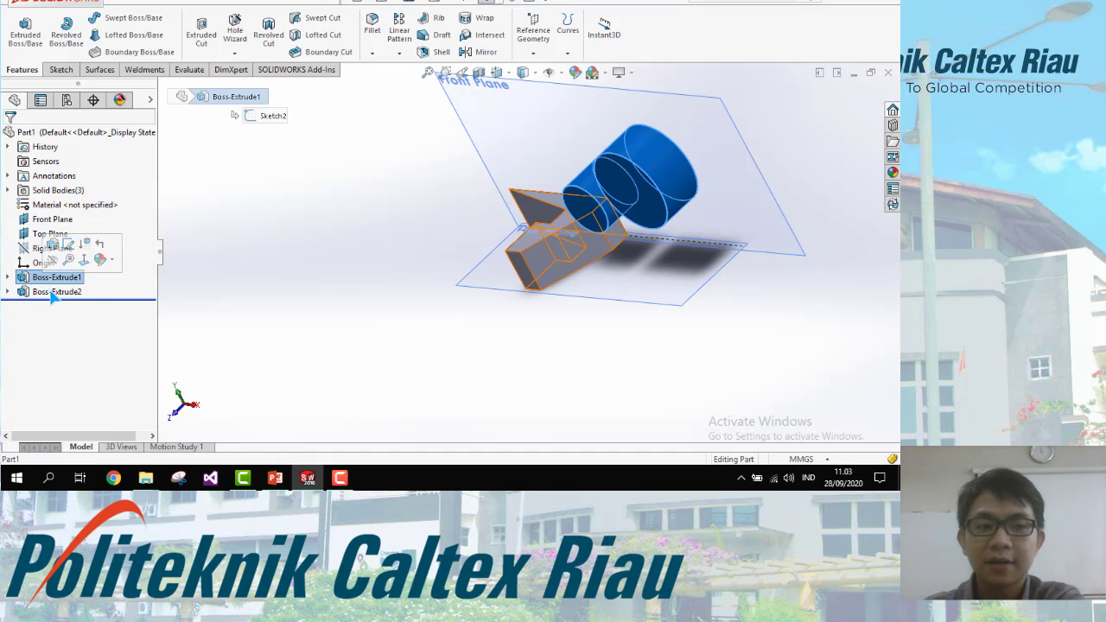
{"action": "left_click", "coordinate": [61, 292]}
{"action": "key", "text": "Delete"}
{"action": "key", "text": "Return"}
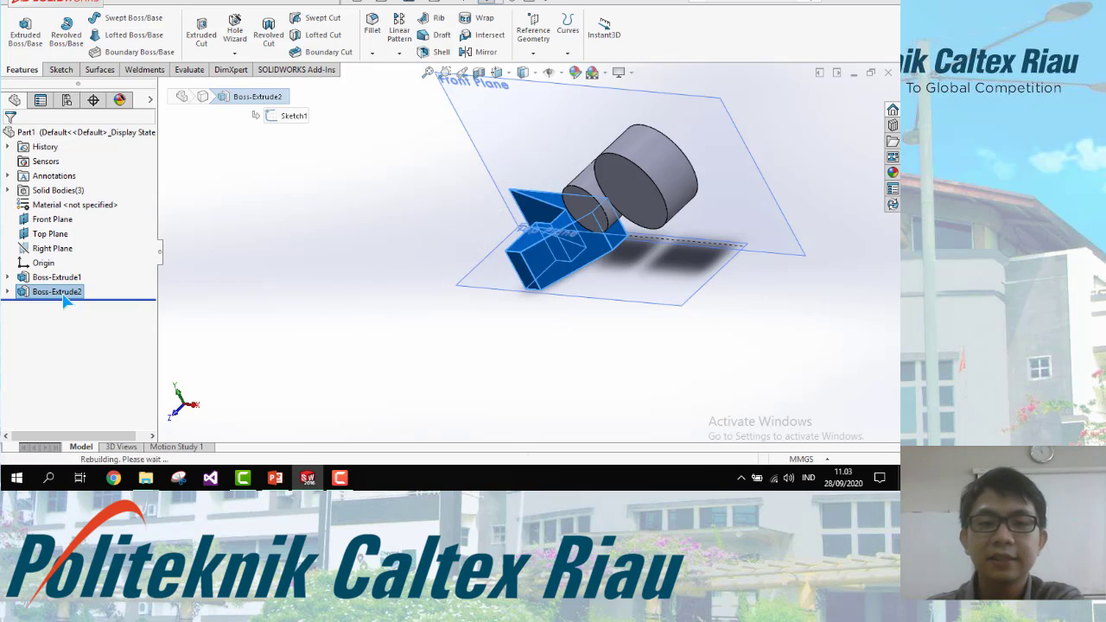
{"action": "left_click", "coordinate": [52, 295]}
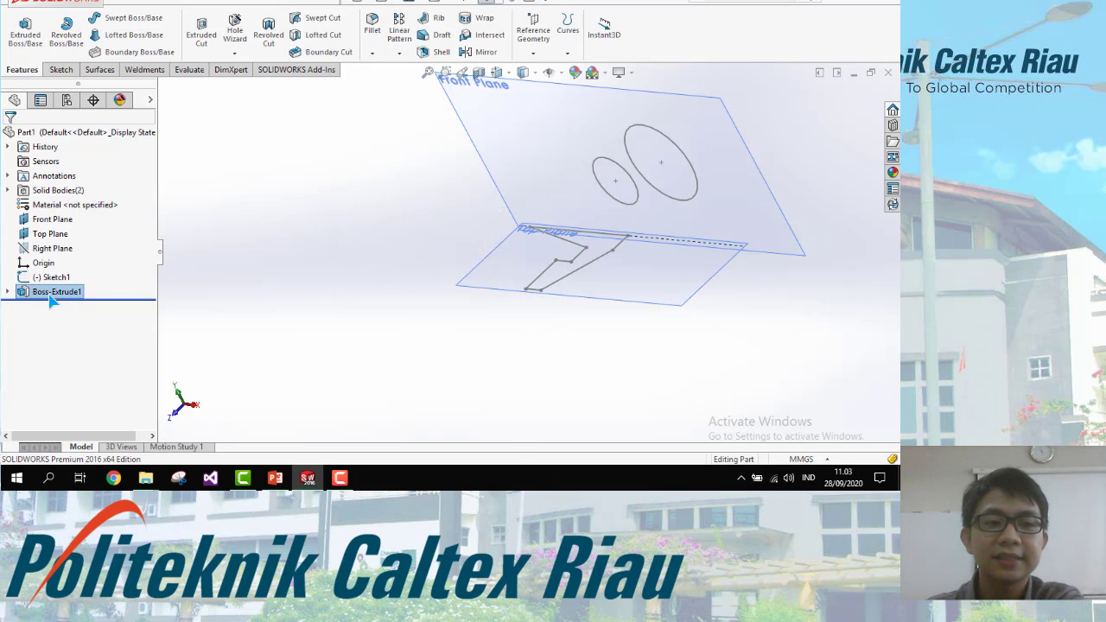
{"action": "left_click", "coordinate": [47, 276]}
{"action": "key", "text": "Delete"}
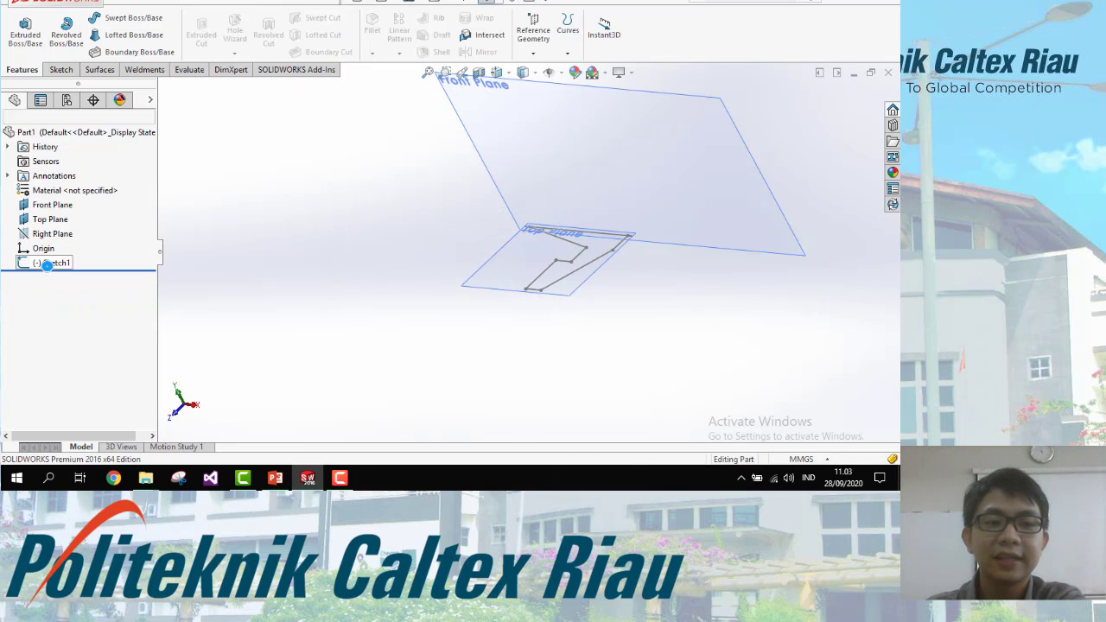
{"action": "left_click", "coordinate": [49, 263]}
{"action": "key", "text": "Delete"}
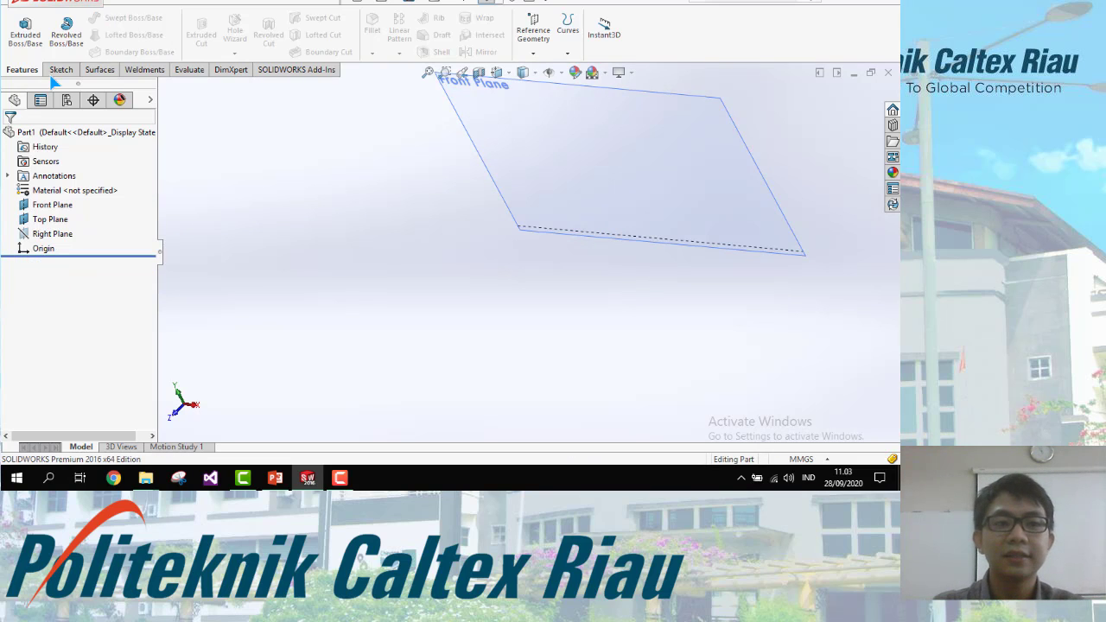
Step: Check the "CONTOH GAMBAR SKETCH 2" slide in PowerPoint and start a new sketch on the Front Plane in SOLIDWORKS
{"action": "left_click", "coordinate": [59, 71]}
{"action": "key", "text": "alt+Tab"}
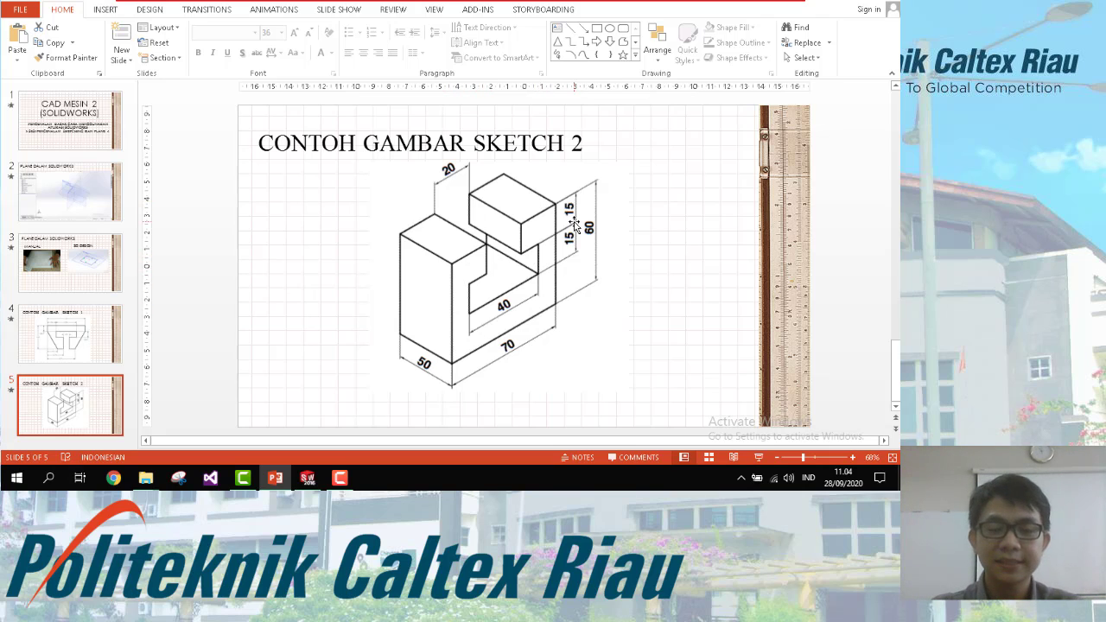
{"action": "key", "text": "alt+Tab"}
{"action": "left_click", "coordinate": [20, 26]}
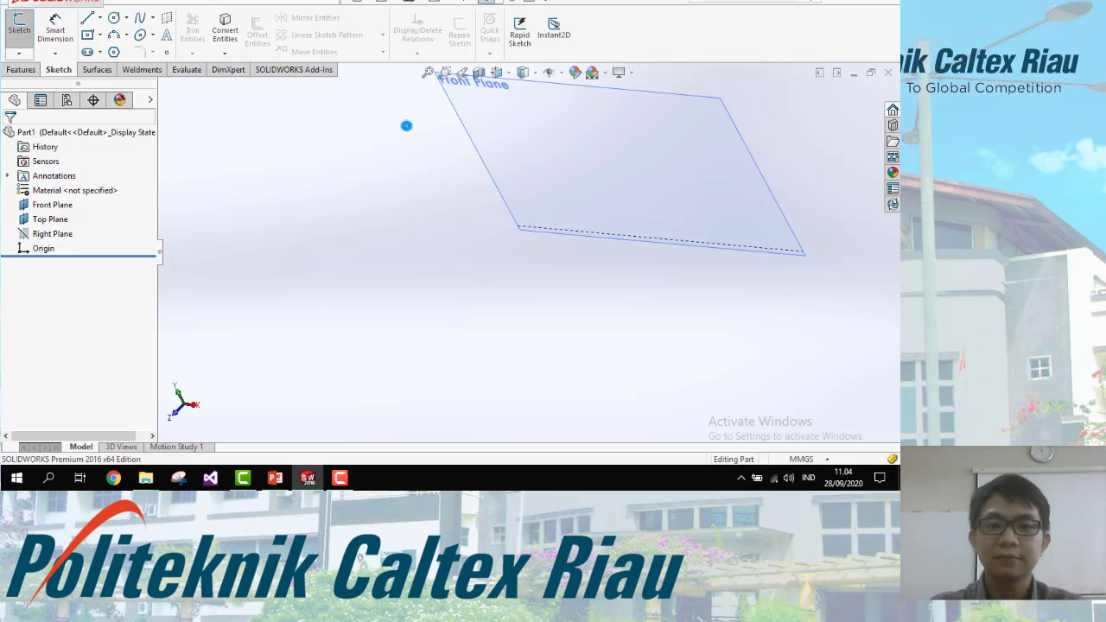
{"action": "middle_click_drag", "start_coordinate": [613, 175], "coordinate": [648, 145]}
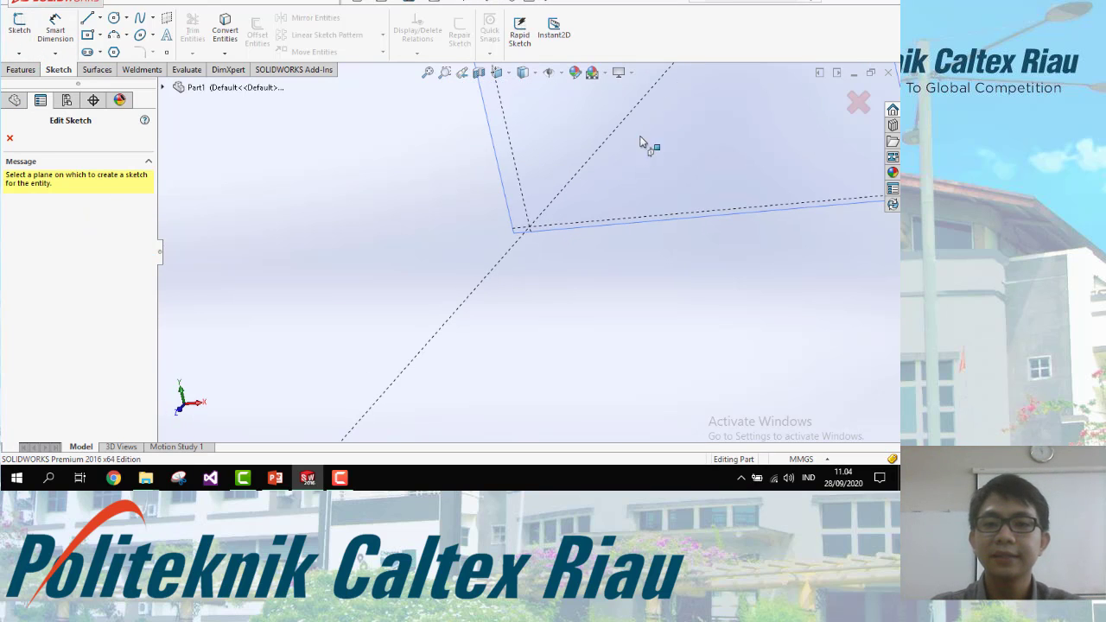
{"action": "left_click", "coordinate": [610, 175]}
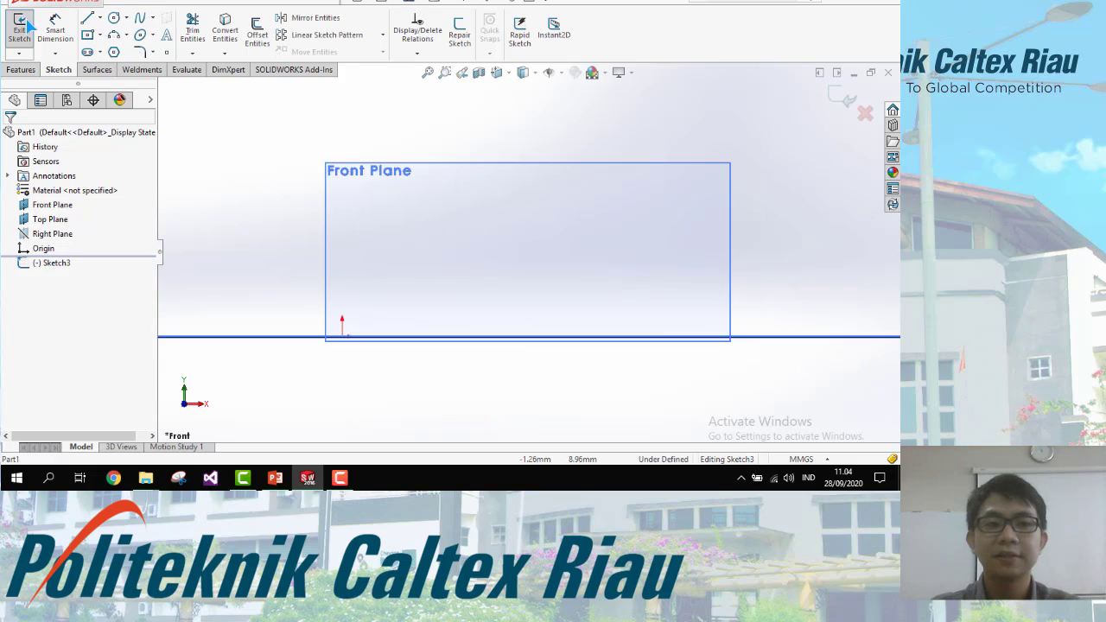
Step: Draw a vertical line downward above the sketch's horizontal axis on the Front Plane as the first edge of the outline
{"action": "key", "text": "alt+Tab"}
{"action": "key", "text": "alt+Tab"}
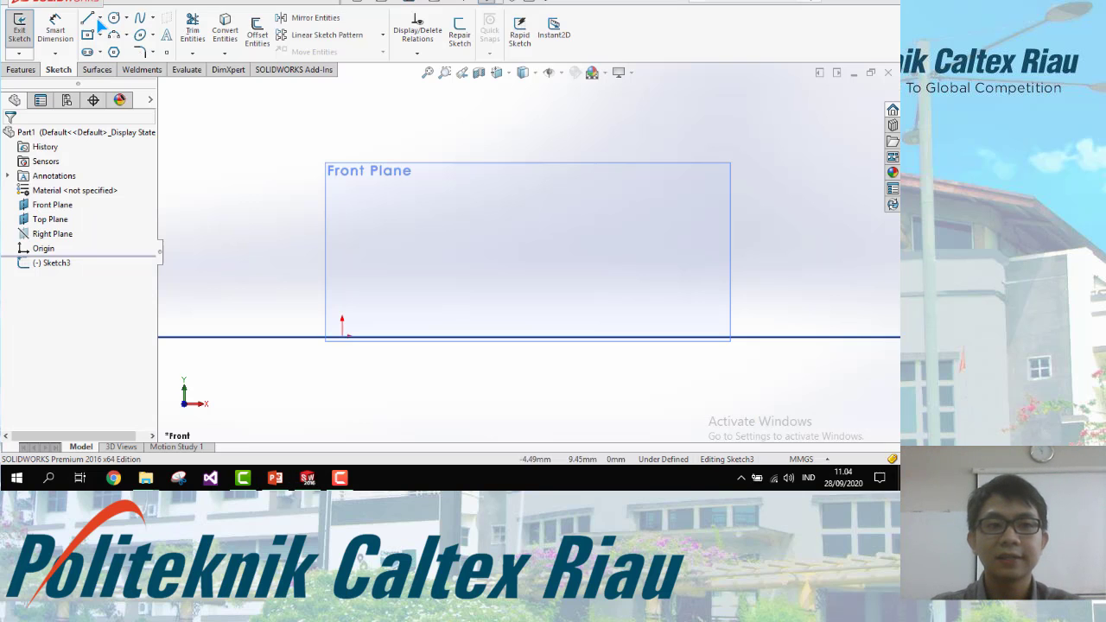
{"action": "left_click", "coordinate": [86, 18]}
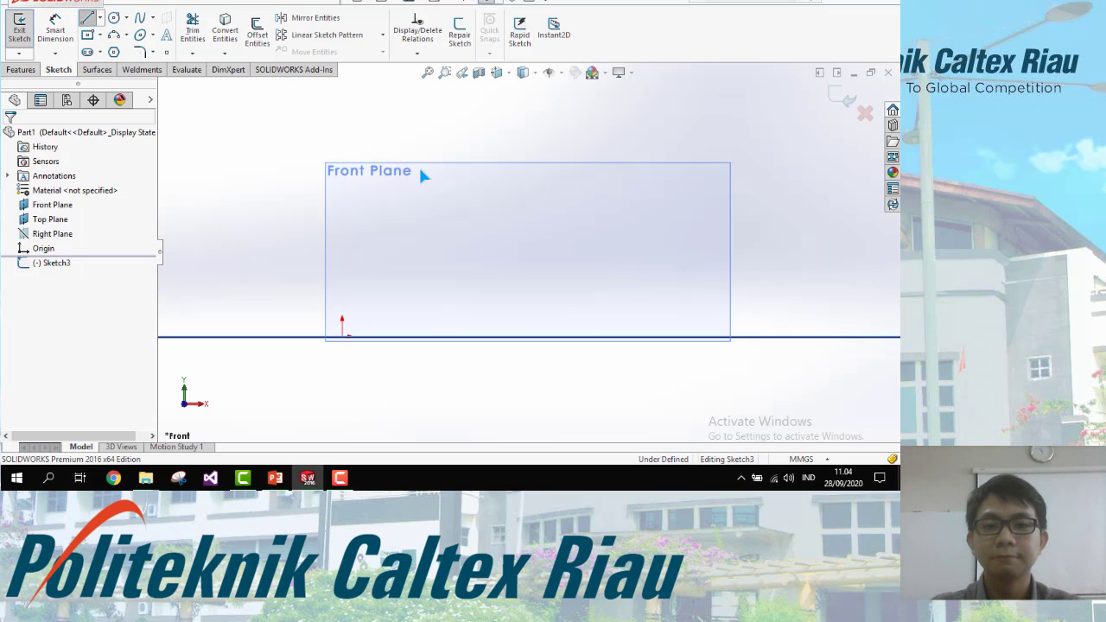
{"action": "left_click", "coordinate": [551, 213]}
{"action": "left_click", "coordinate": [551, 243]}
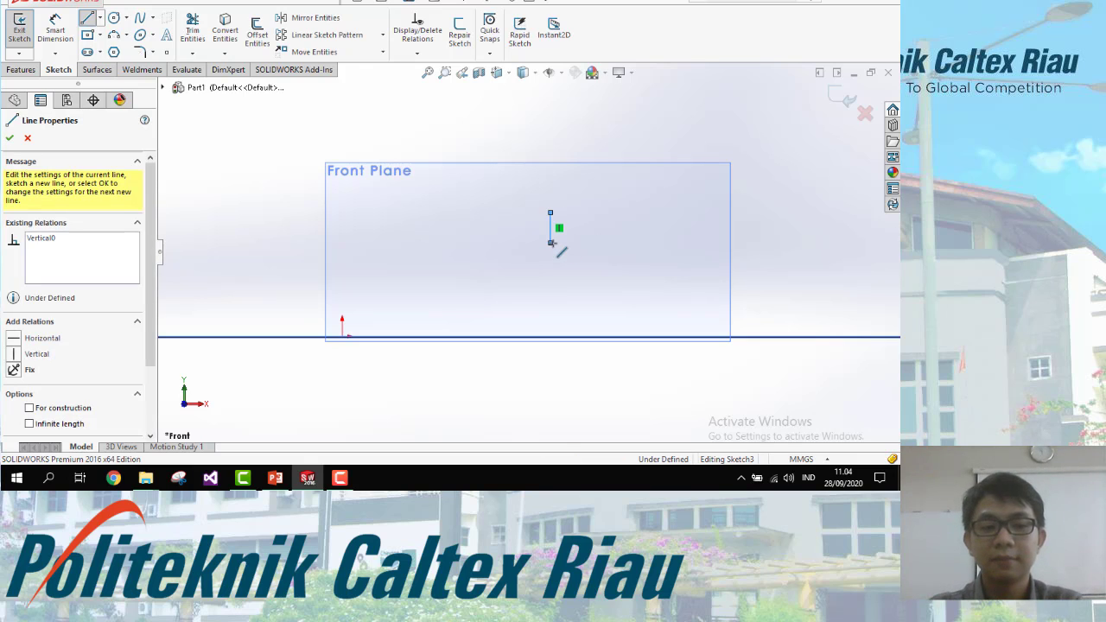
{"action": "scroll", "coordinate": [553, 259], "scroll_direction": "up", "scroll_amount": 5}
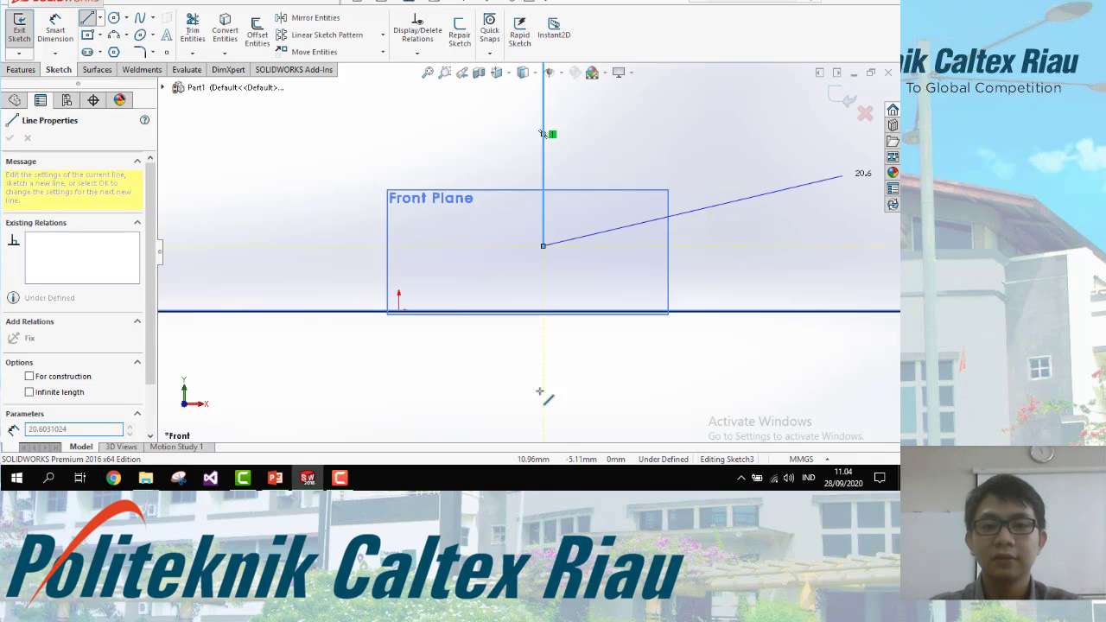
Step: Check the slide's dimensions in PowerPoint and, in SOLIDWORKS, draw a horizontal line about 10 mm long rightward from the vertical line's lower end
{"action": "key", "text": "alt+Tab"}
{"action": "key", "text": "alt+Tab"}
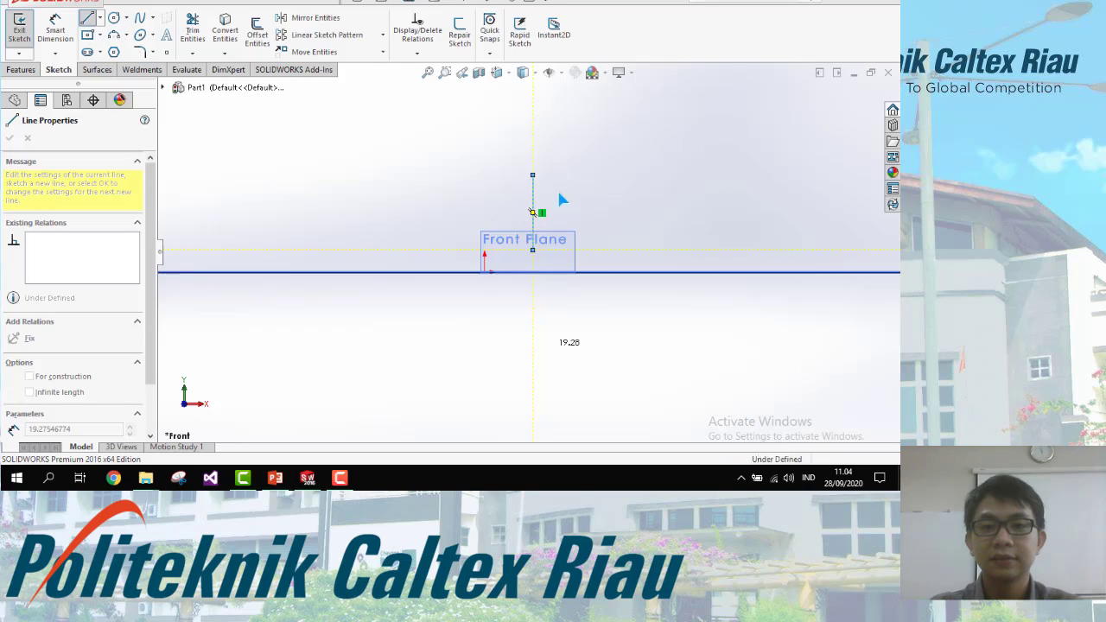
{"action": "key", "text": "alt+Tab"}
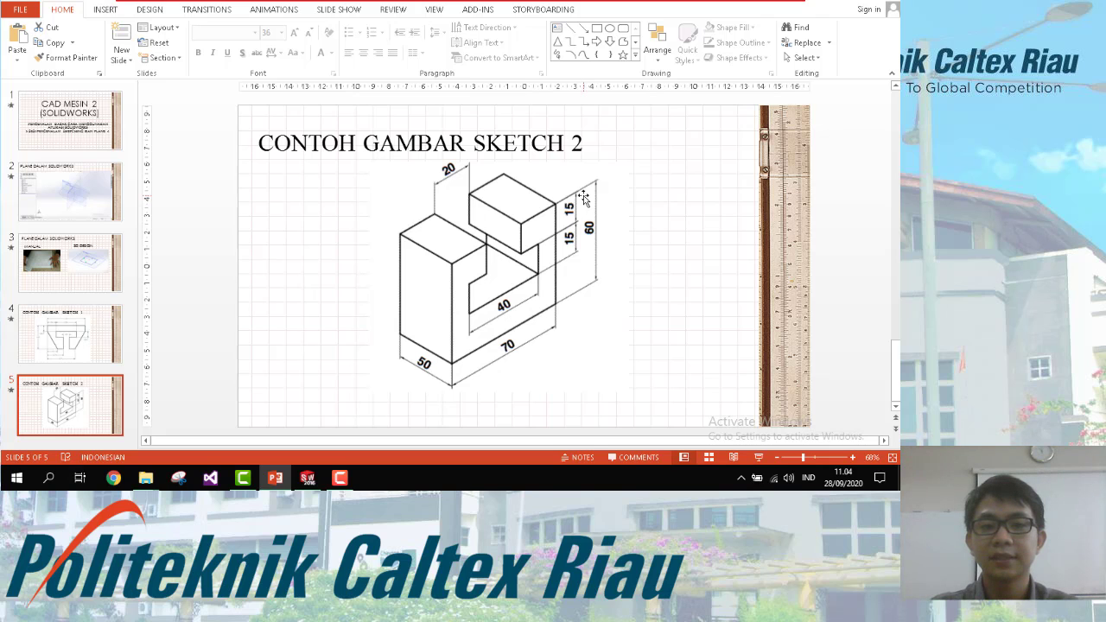
{"action": "key", "text": "alt+Tab"}
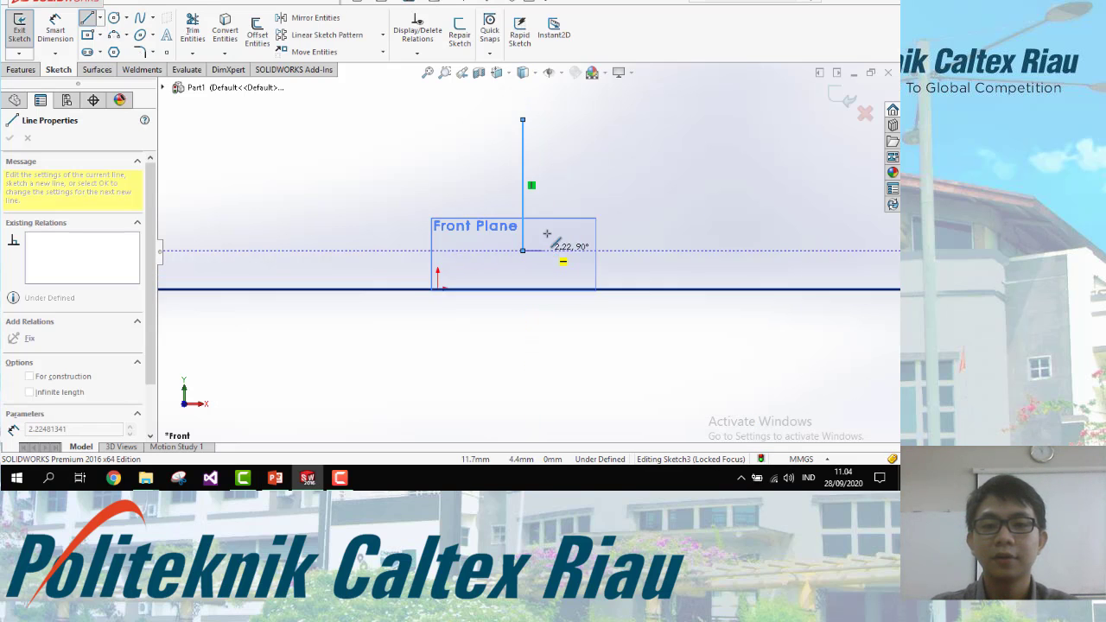
{"action": "key", "text": "alt+Tab"}
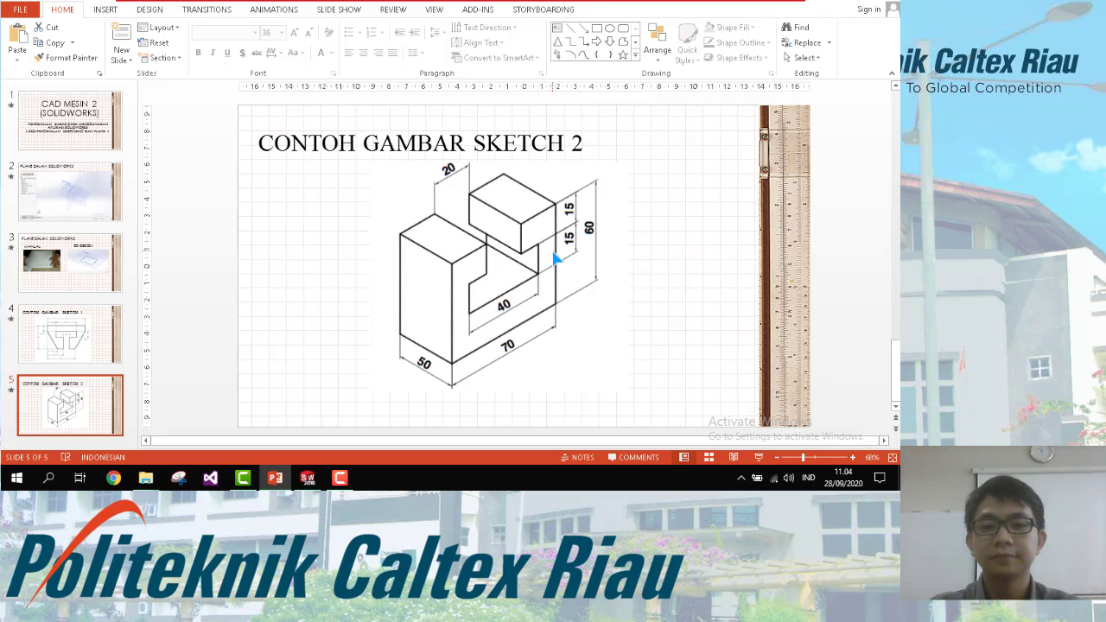
{"action": "key", "text": "alt+Tab"}
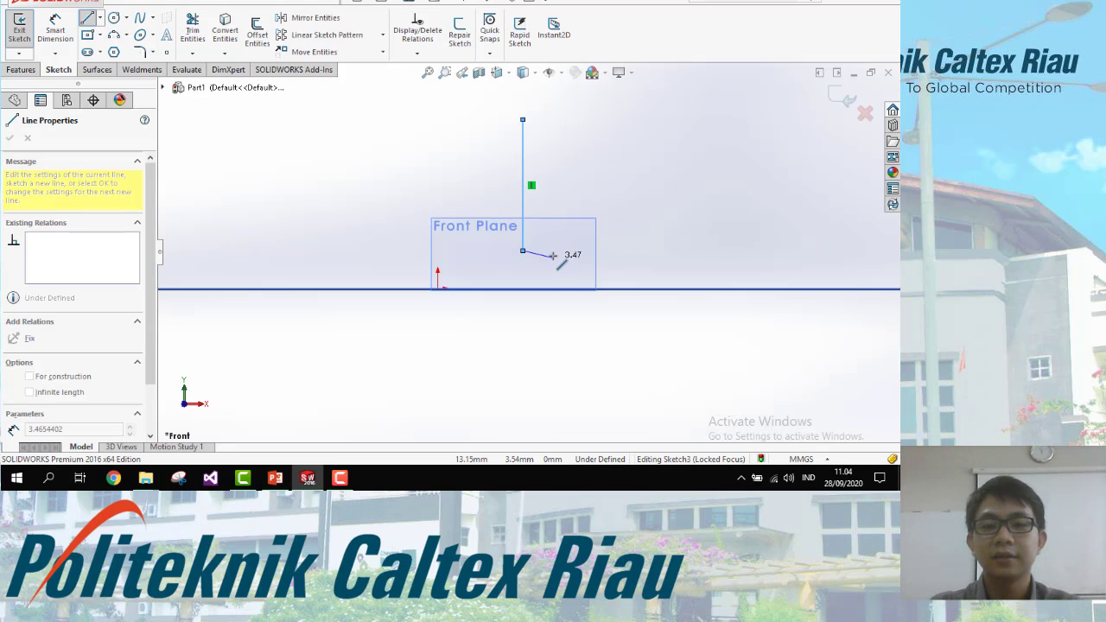
{"action": "left_click", "coordinate": [556, 252]}
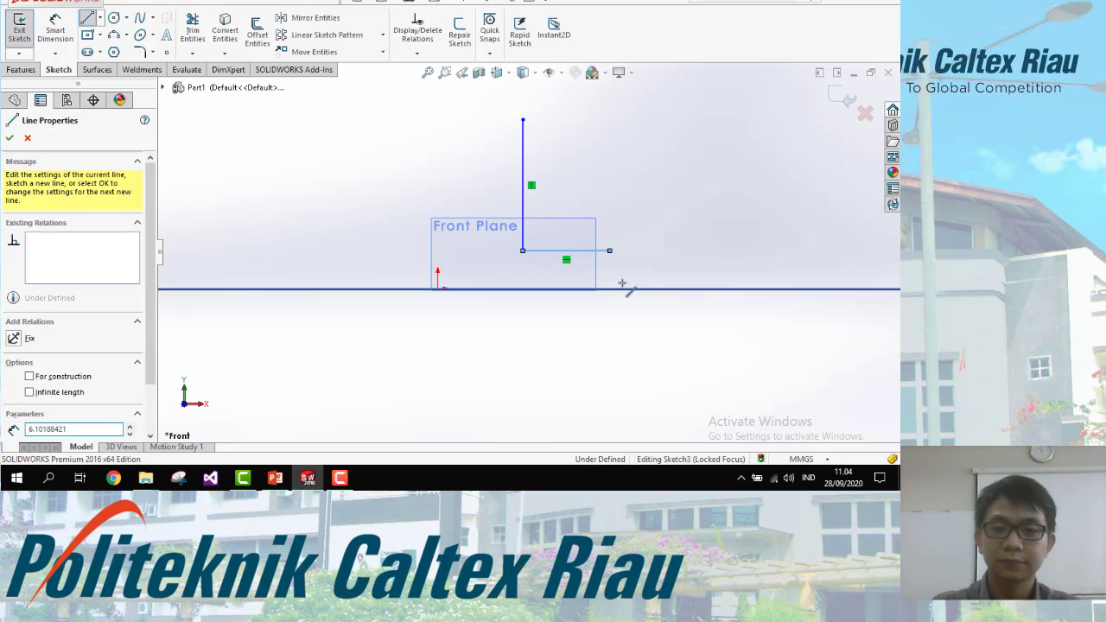
{"action": "left_click", "coordinate": [609, 250]}
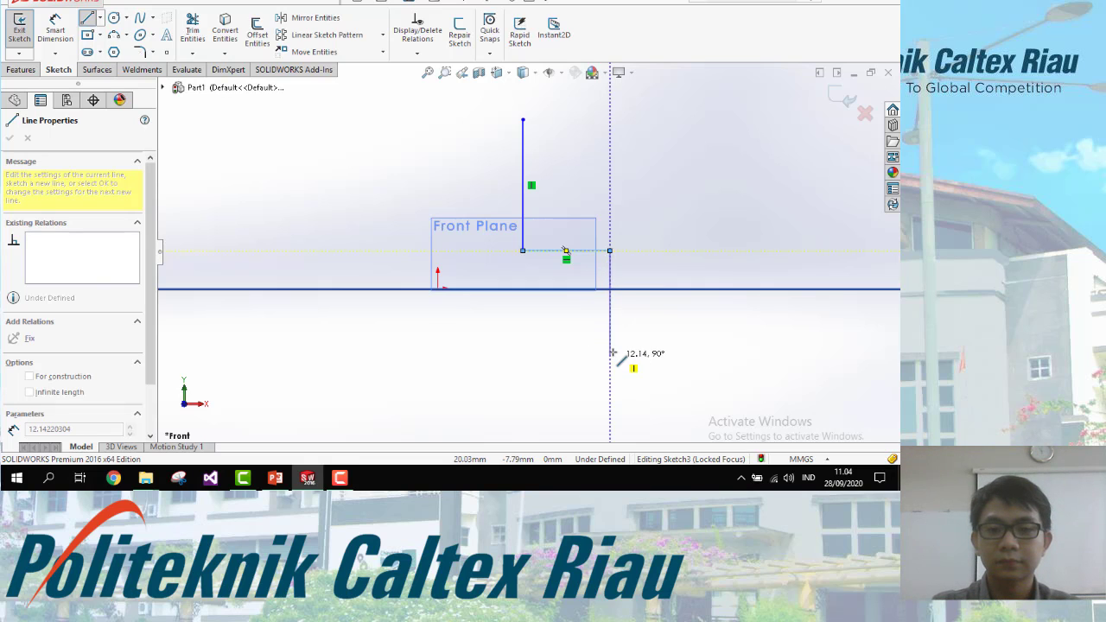
Step: Check the slide and continue the outline with a vertical slot wall about 15 mm downward and a 40 mm horizontal slot floor toward the left
{"action": "key", "text": "alt+Tab"}
{"action": "key", "text": "alt+Tab"}
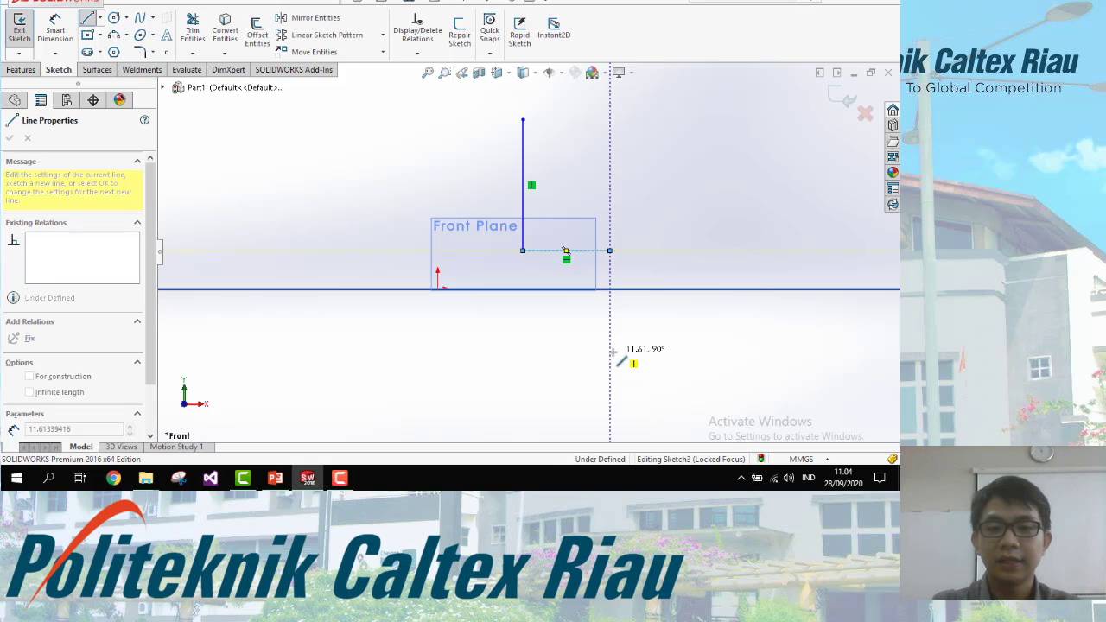
{"action": "key", "text": "alt+Tab"}
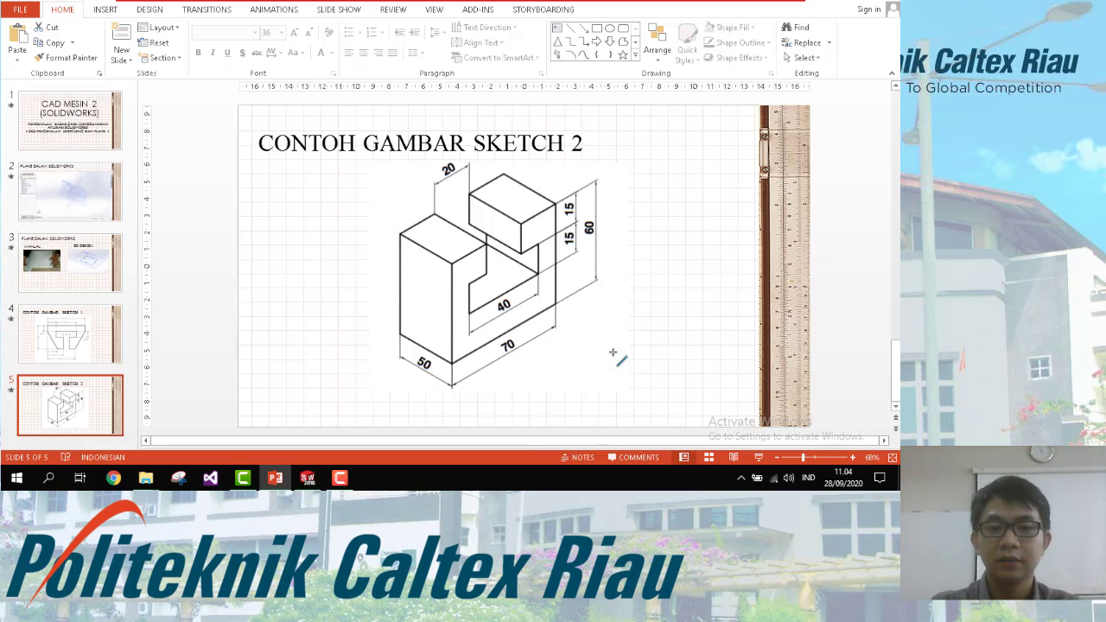
{"action": "key", "text": "alt+Tab"}
{"action": "left_click", "coordinate": [515, 380]}
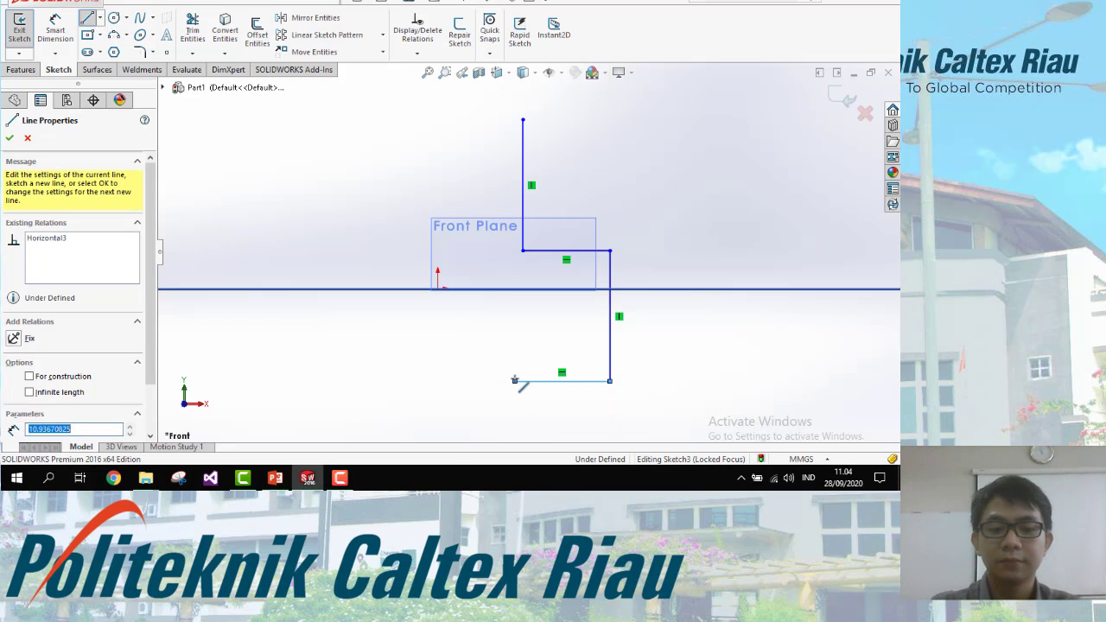
{"action": "type", "text": "40"}
{"action": "key", "text": "Return"}
Step: Draw the slot's left wall about 15 mm upward and a horizontal ledge about 10 mm long inward toward the opening
{"action": "key", "text": "alt+Tab"}
{"action": "key", "text": "alt+Tab"}
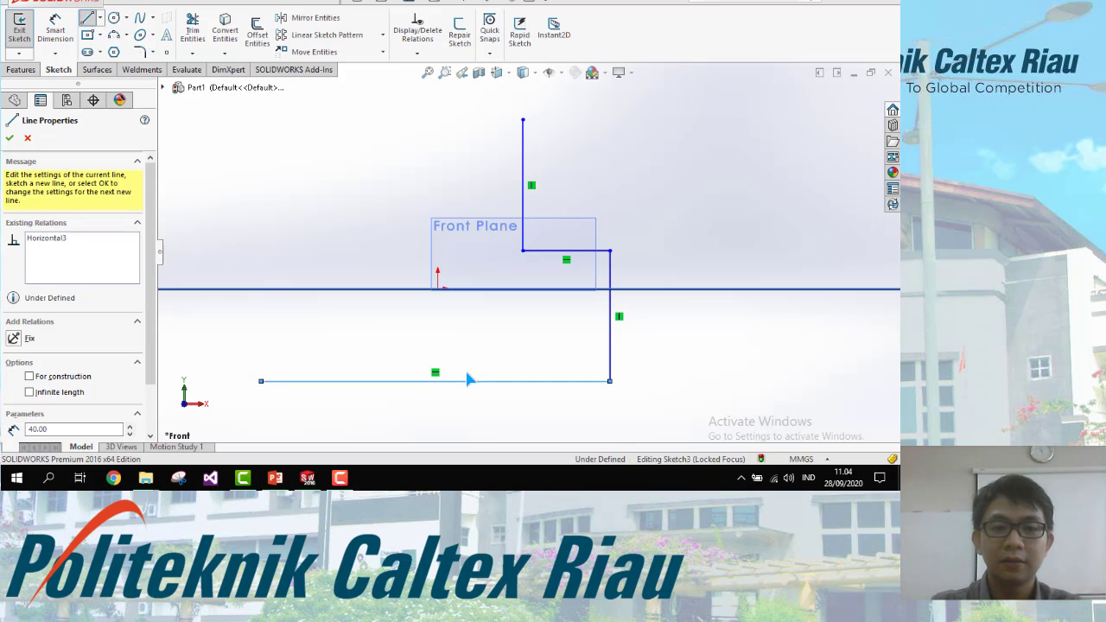
{"action": "left_click", "coordinate": [259, 246]}
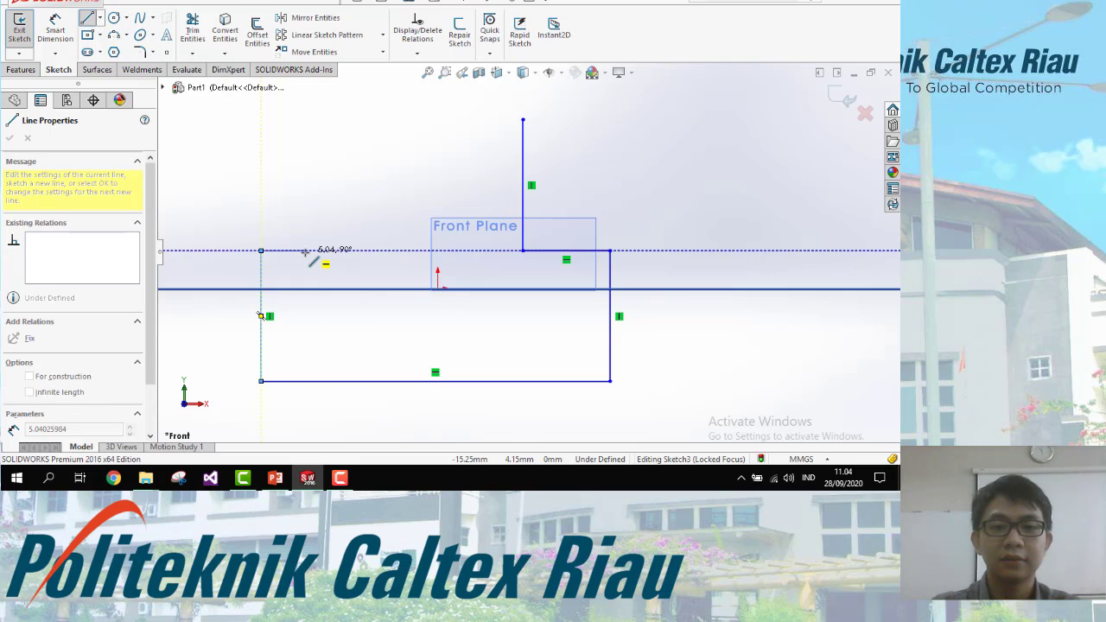
{"action": "key", "text": "alt+Tab"}
{"action": "key", "text": "alt+Tab"}
{"action": "type", "text": "1"}
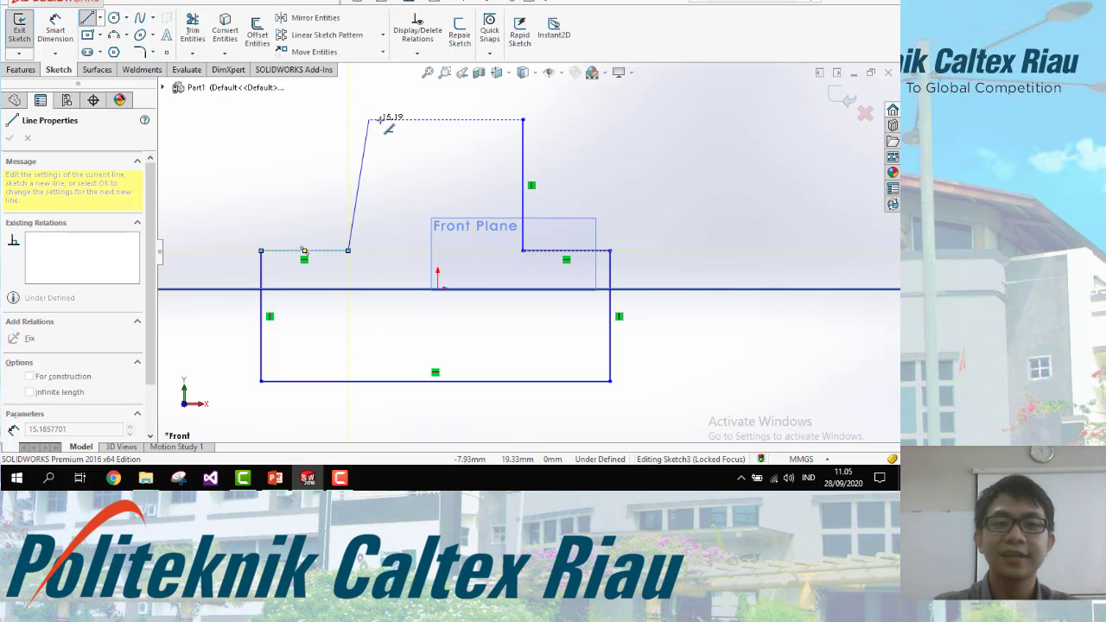
Step: Draw the opening's left edge 15 mm upward and the left block's top edge 25 mm outward, checking the slide for dimensions
{"action": "left_click", "coordinate": [349, 119]}
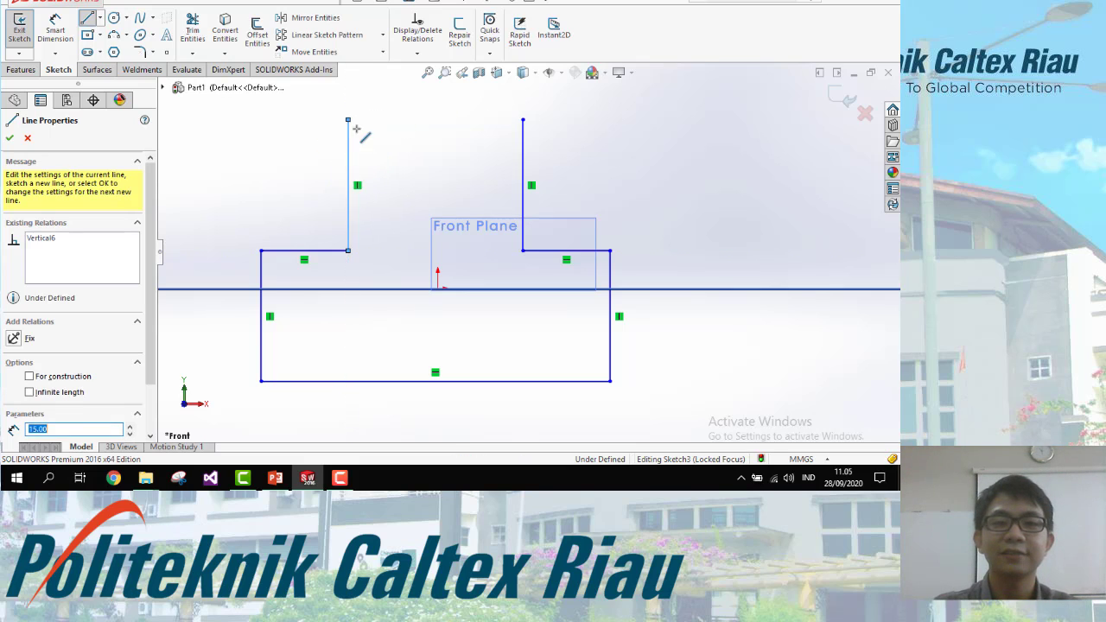
{"action": "key", "text": "alt+Tab"}
{"action": "key", "text": "alt+Tab"}
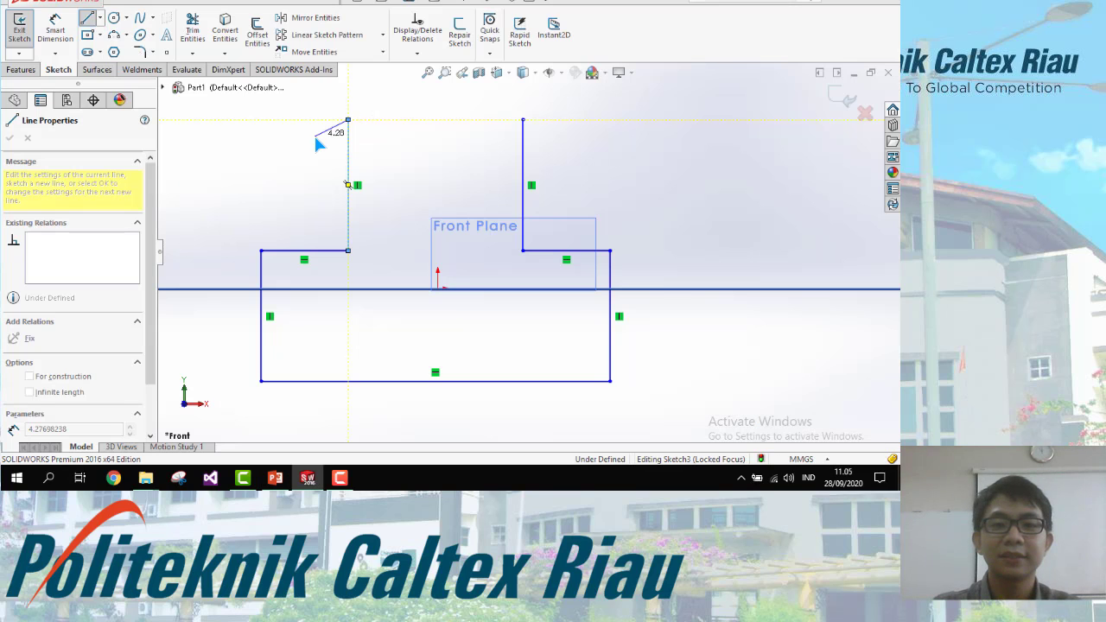
{"action": "key", "text": "alt+Tab"}
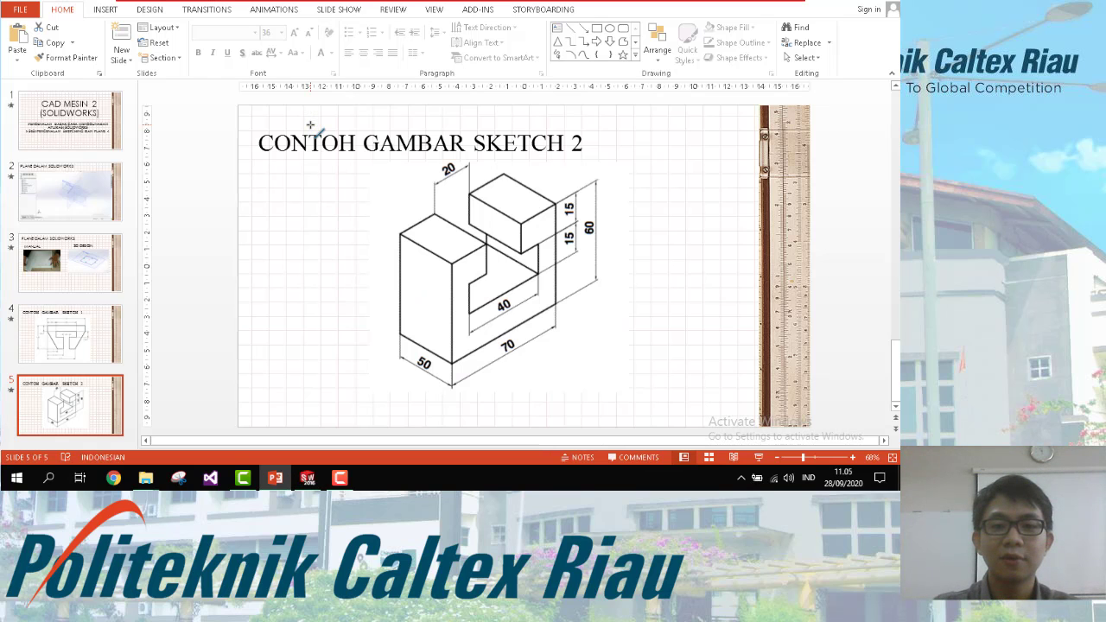
{"action": "key", "text": "alt+Tab"}
{"action": "left_click", "coordinate": [304, 118]}
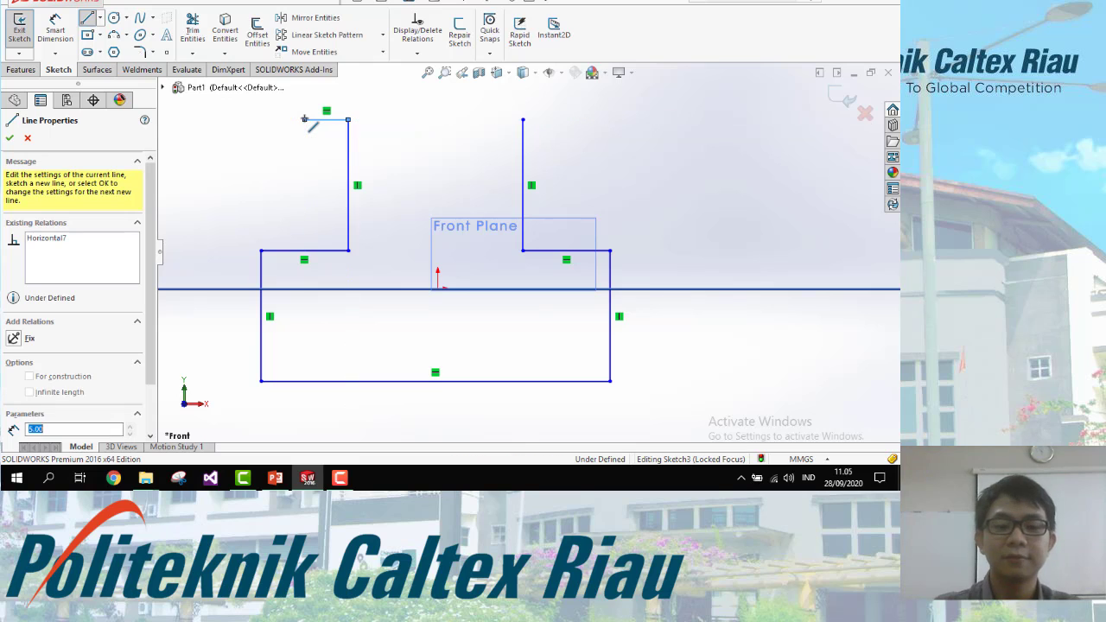
{"action": "type", "text": "2"}
{"action": "key", "text": "Return"}
{"action": "scroll", "coordinate": [350, 151], "scroll_direction": "up", "scroll_amount": 3}
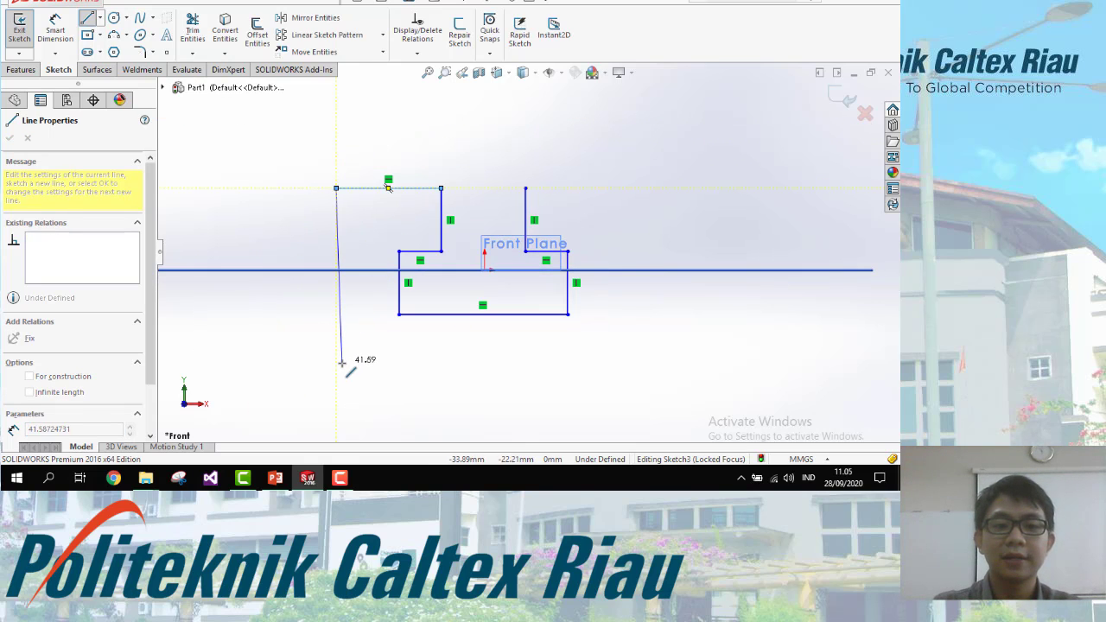
Step: Draw the outer left side of the block straight down from the top edge with a length of 60 mm
{"action": "key", "text": "alt+Tab"}
{"action": "key", "text": "alt+Tab"}
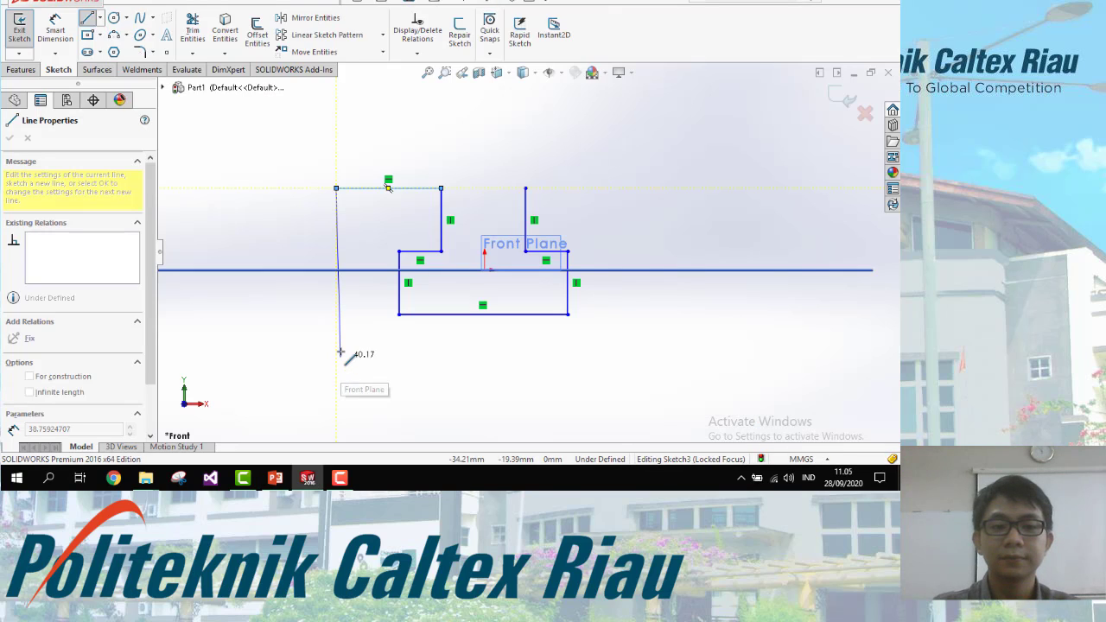
{"action": "left_click", "coordinate": [337, 332]}
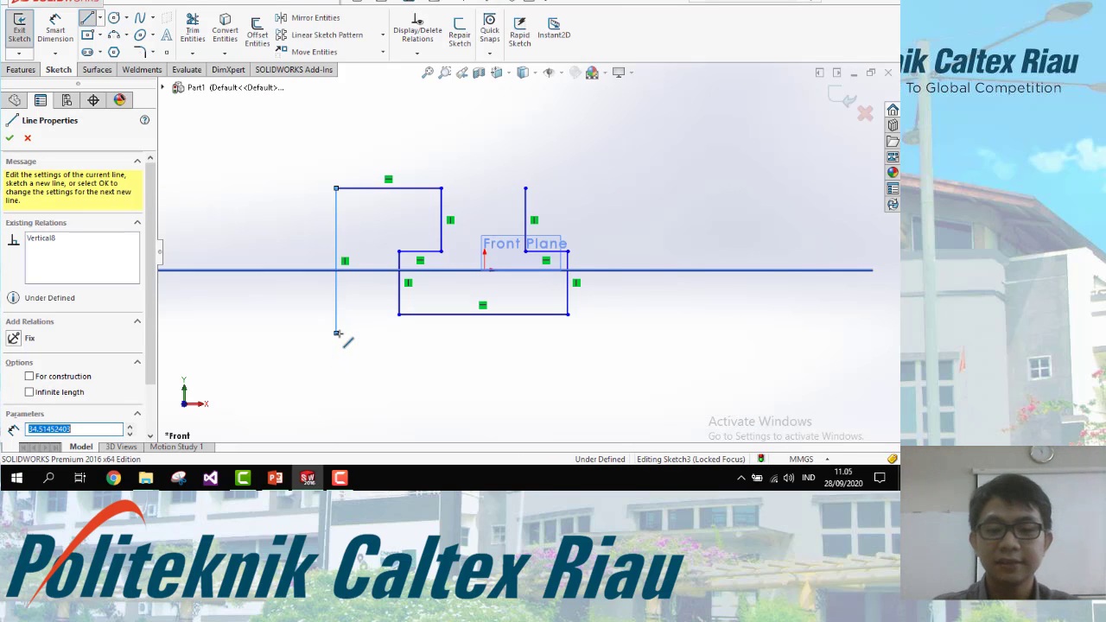
{"action": "type", "text": "60"}
{"action": "key", "text": "Return"}
{"action": "scroll", "coordinate": [415, 368], "scroll_direction": "up", "scroll_amount": 2}
Step: Check the overall width on the slide and draw the block's bottom edge 70 mm to the right
{"action": "key", "text": "alt+Tab"}
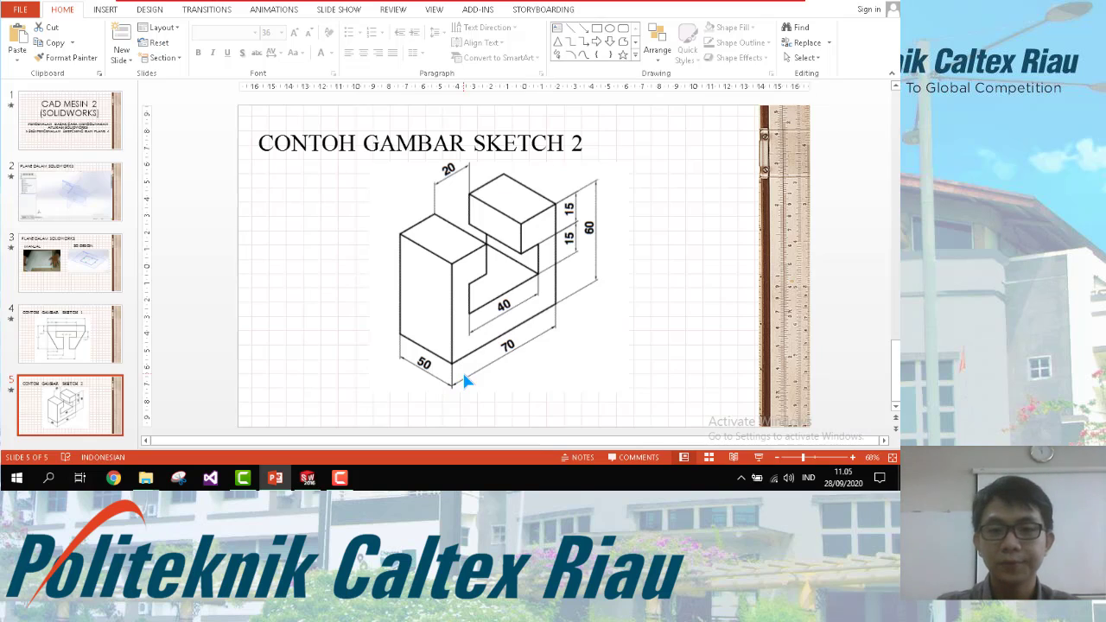
{"action": "key", "text": "alt+Tab"}
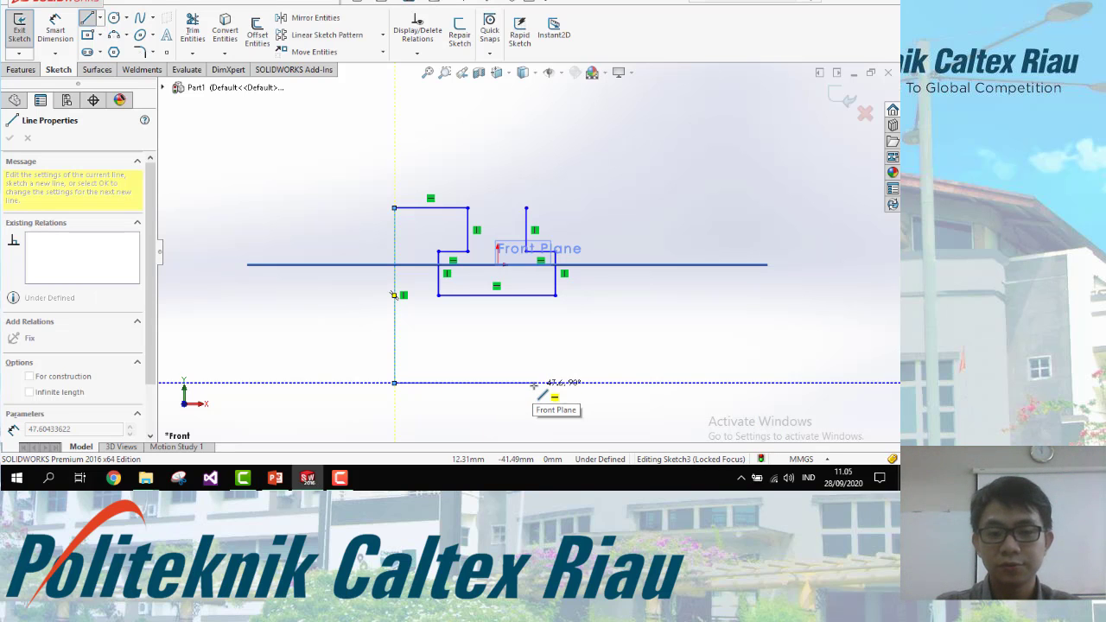
{"action": "left_click", "coordinate": [534, 385]}
{"action": "type", "text": "70.00"}
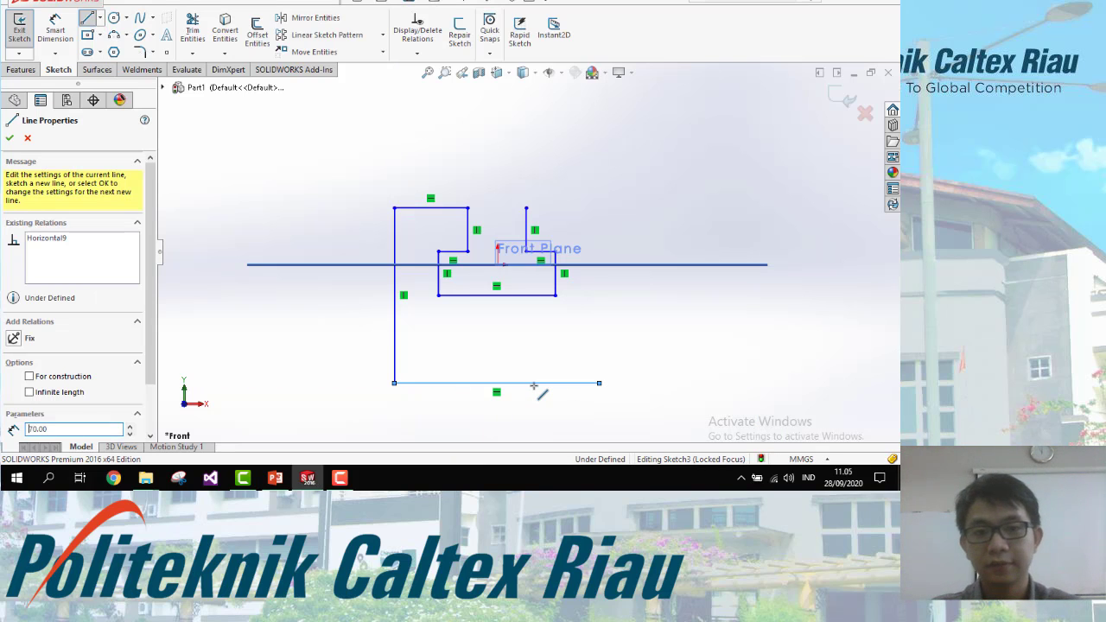
Step: Close the profile with the outer right side up to the top-edge level and a 25 mm top edge back to the outline's start point
{"action": "key", "text": "alt+Tab"}
{"action": "key", "text": "alt+Tab"}
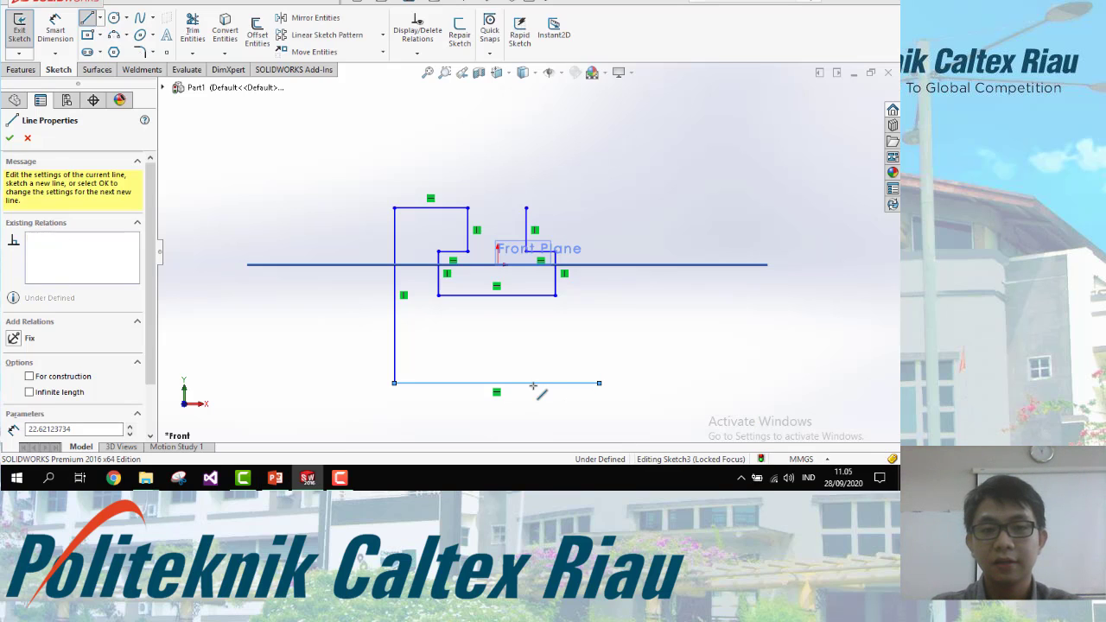
{"action": "key", "text": "alt+Tab"}
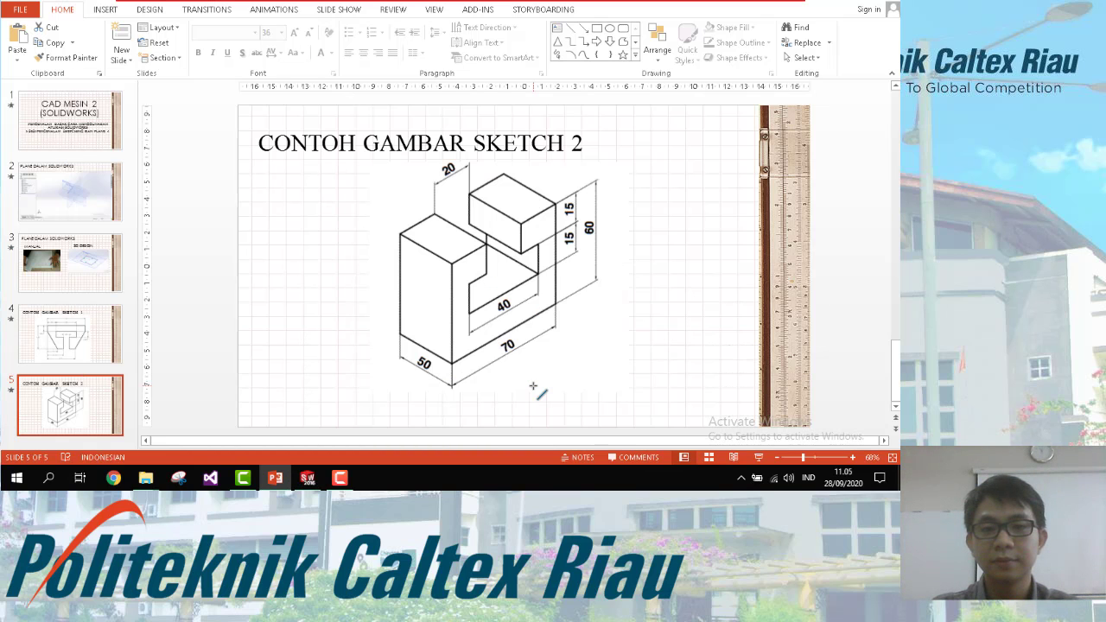
{"action": "key", "text": "alt+Tab"}
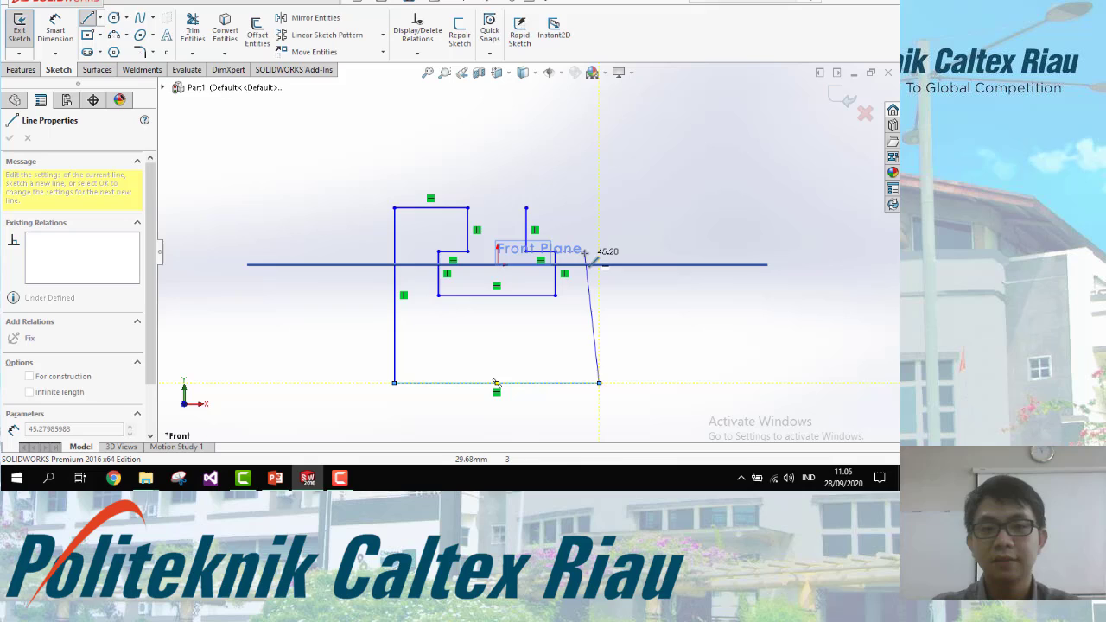
{"action": "left_click", "coordinate": [599, 208]}
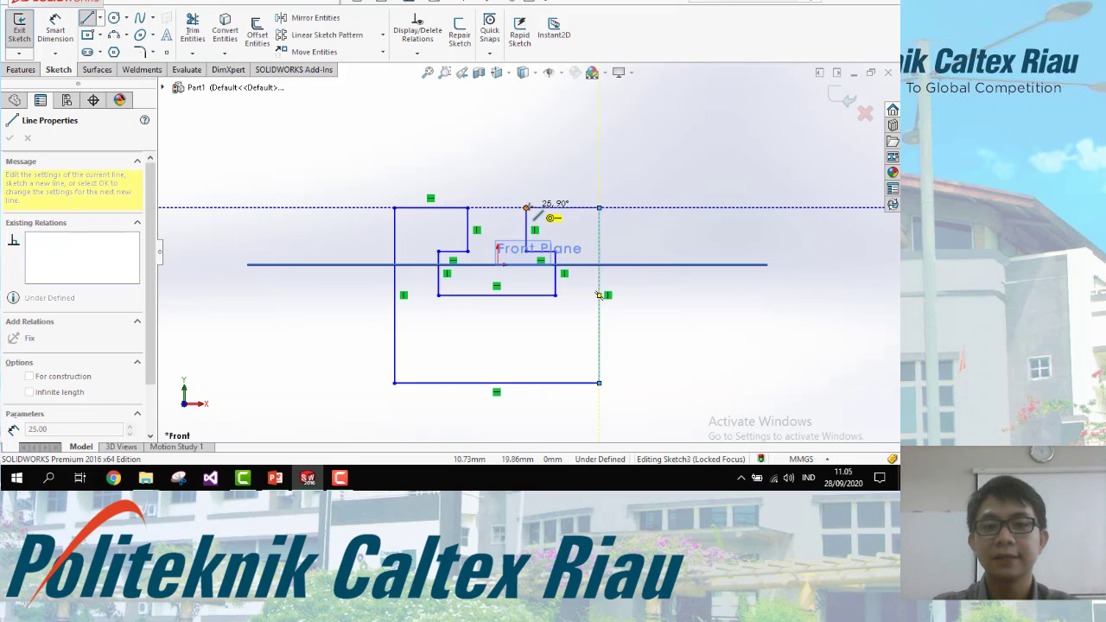
{"action": "left_click", "coordinate": [526, 207]}
{"action": "scroll", "coordinate": [528, 250], "scroll_direction": "up", "scroll_amount": 2}
{"action": "key", "text": "Escape"}
{"action": "mouse_move", "coordinate": [524, 264]}
{"action": "middle_mouse_down"}
{"action": "mouse_move", "coordinate": [542, 284]}
{"action": "mouse_move", "coordinate": [525, 325]}
{"action": "middle_mouse_up"}
{"action": "key", "text": "Escape"}
{"action": "scroll", "coordinate": [524, 319], "scroll_direction": "down", "scroll_amount": 1}
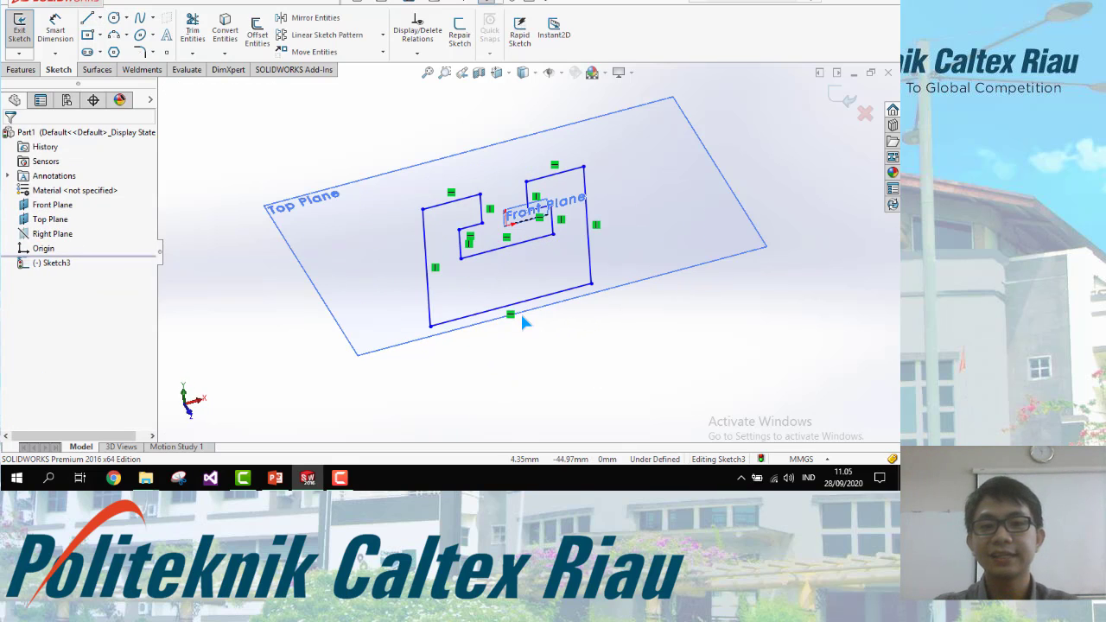
Step: Hide the Top Plane so only the Front Plane is displayed with the sketch
{"action": "left_click", "coordinate": [60, 221]}
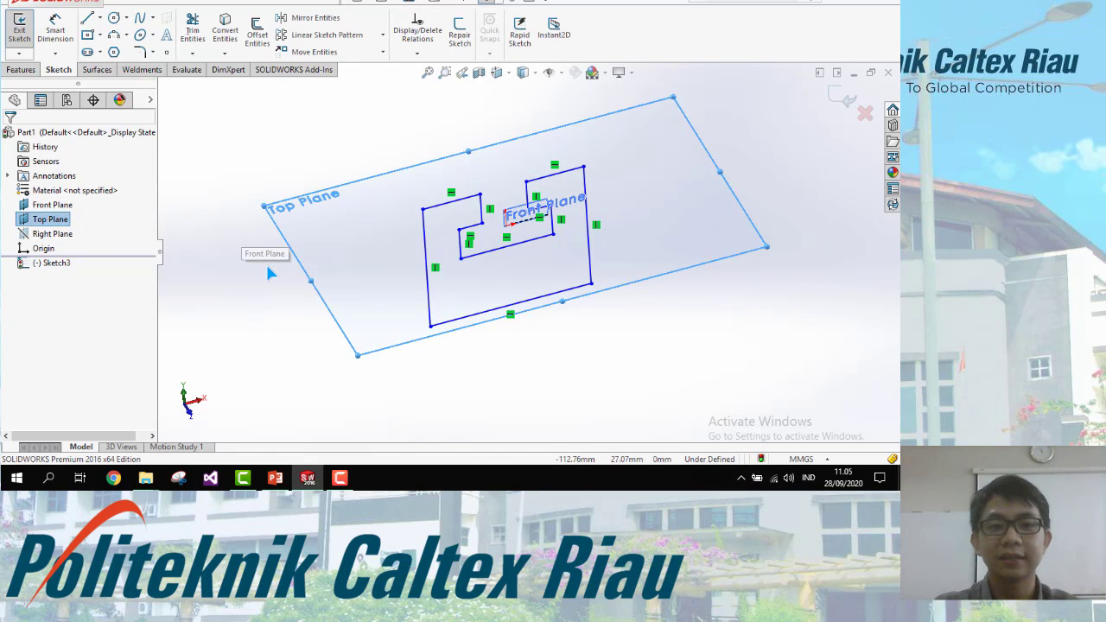
{"action": "key", "text": "z"}
{"action": "left_click", "coordinate": [52, 222]}
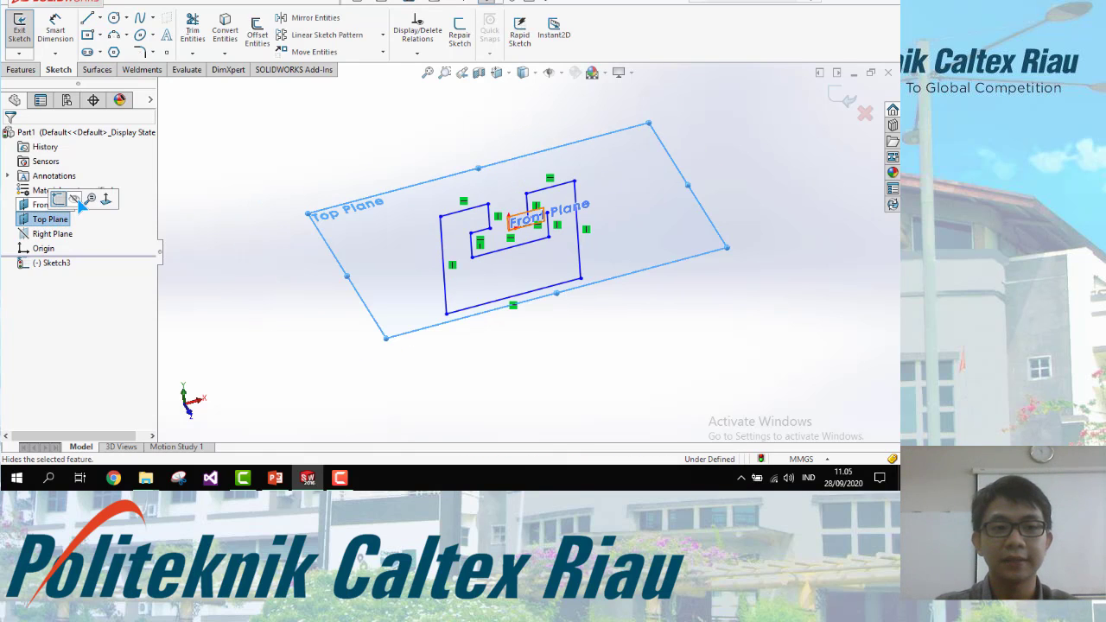
{"action": "left_click", "coordinate": [75, 200]}
{"action": "key", "text": "z"}
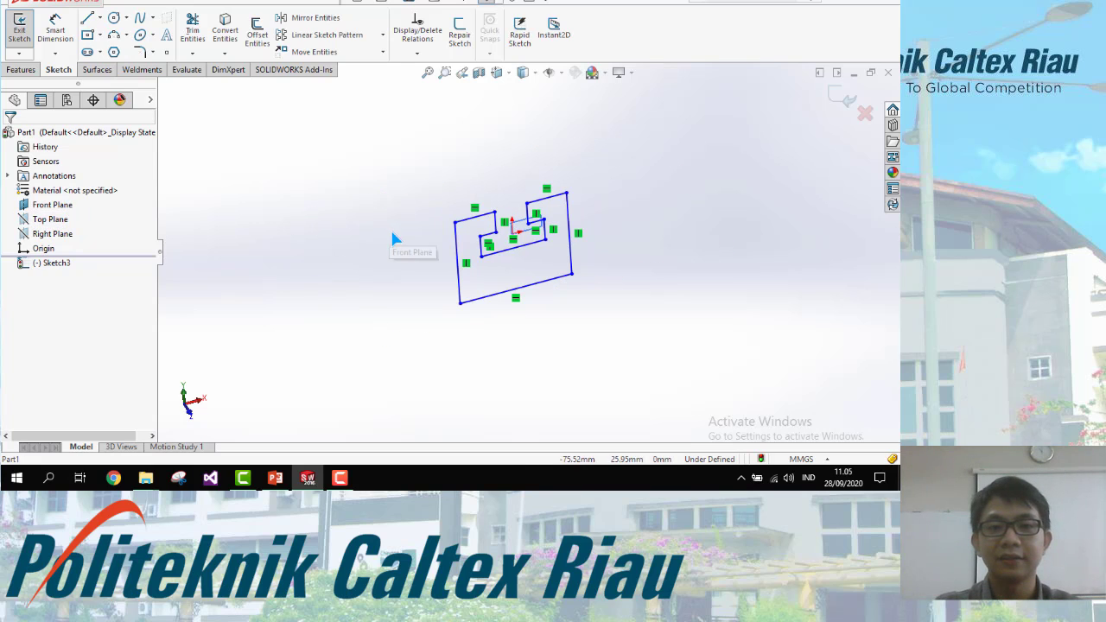
Step: Enlarge the Front Plane's displayed boundary around the block outline and check the result against the slide
{"action": "middle_click_drag", "start_coordinate": [392, 233], "coordinate": [388, 184]}
{"action": "scroll", "coordinate": [449, 217], "scroll_direction": "down", "scroll_amount": 5}
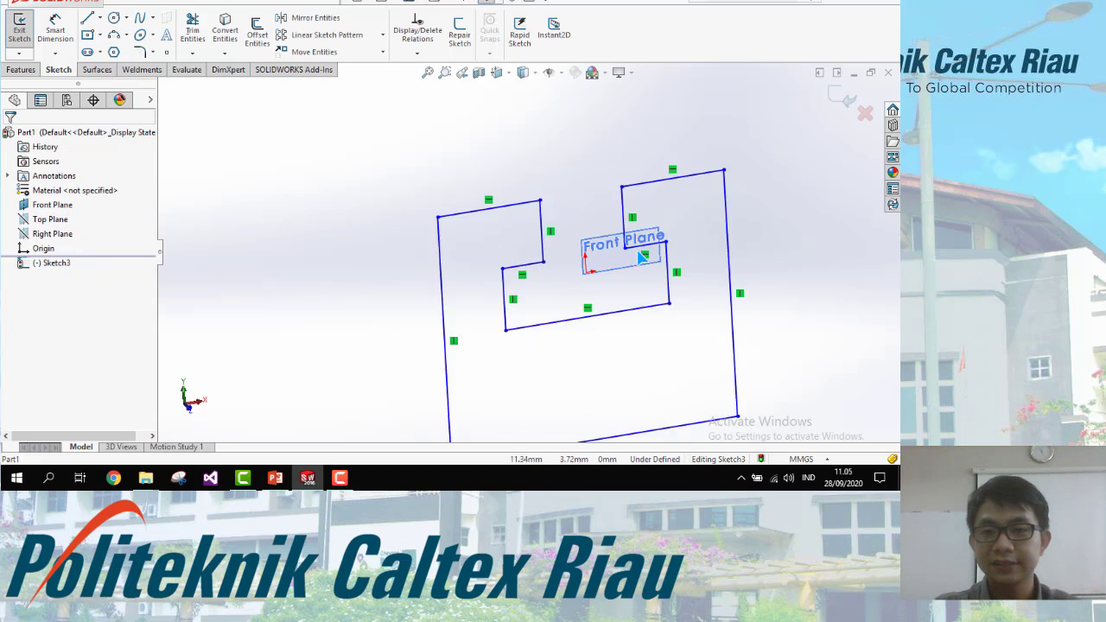
{"action": "scroll", "coordinate": [642, 255], "scroll_direction": "down", "scroll_amount": 2}
{"action": "left_click", "coordinate": [549, 291]}
{"action": "left_click_drag", "start_coordinate": [542, 291], "coordinate": [206, 489]}
{"action": "scroll", "coordinate": [530, 260], "scroll_direction": "up", "scroll_amount": 6}
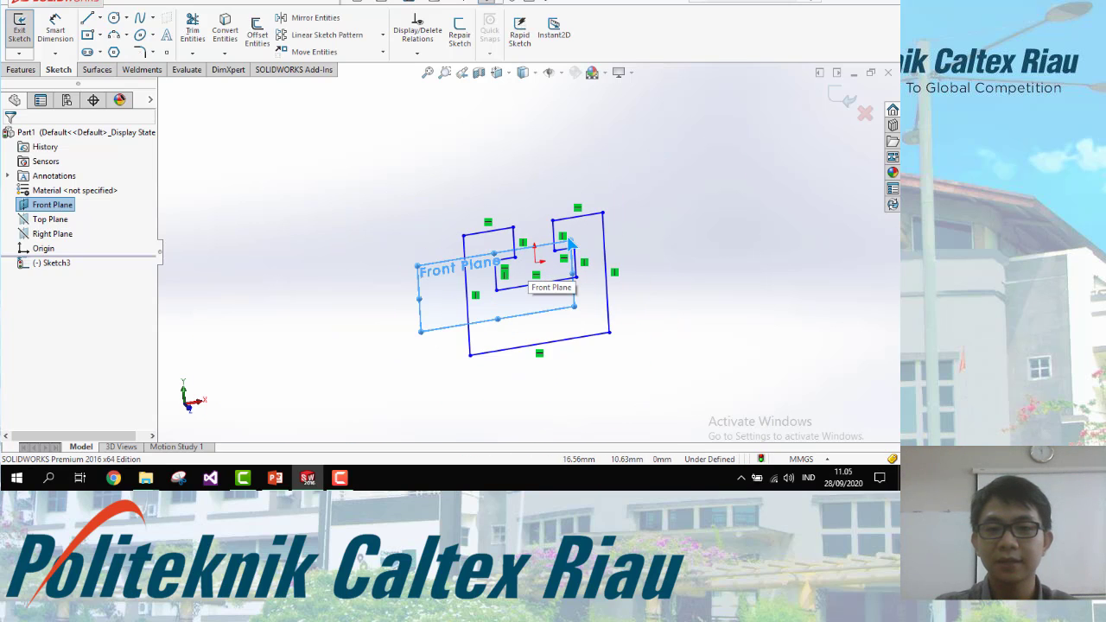
{"action": "left_click_drag", "start_coordinate": [570, 244], "coordinate": [622, 186]}
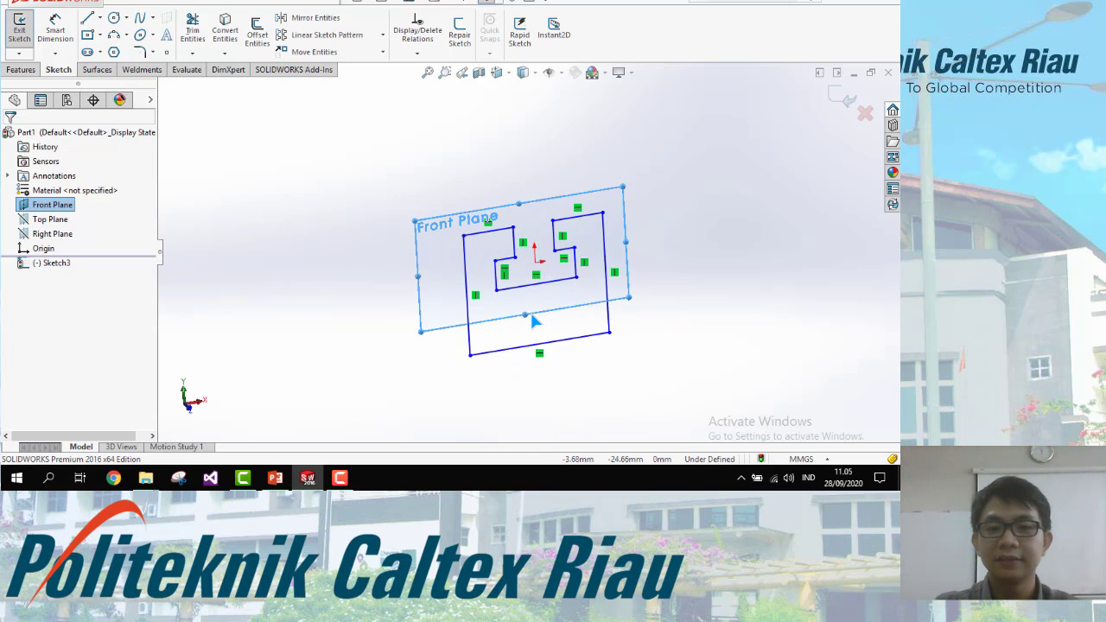
{"action": "left_click_drag", "start_coordinate": [533, 320], "coordinate": [531, 357]}
{"action": "mouse_move", "coordinate": [546, 273]}
{"action": "middle_mouse_down"}
{"action": "mouse_move", "coordinate": [524, 250]}
{"action": "mouse_move", "coordinate": [538, 270]}
{"action": "middle_mouse_up"}
{"action": "key", "text": "alt+Tab"}
{"action": "key", "text": "alt+Tab"}
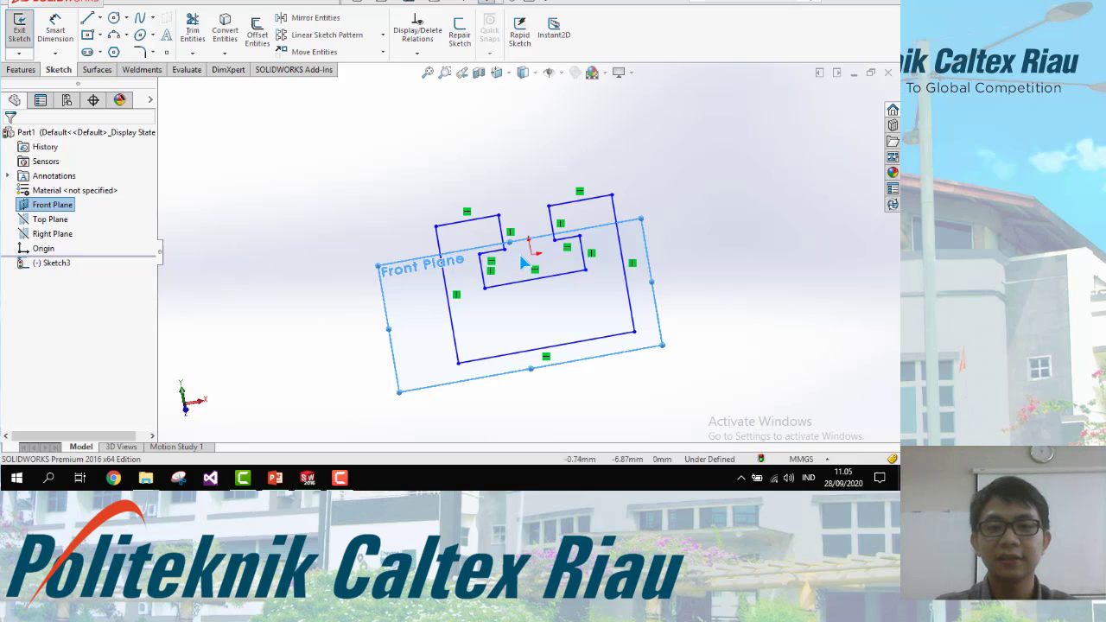
Step: Check the block's depth on the slide and extrude the slotted profile 50 mm blind from the Front Plane
{"action": "key", "text": "alt+Tab"}
{"action": "key", "text": "alt+Tab"}
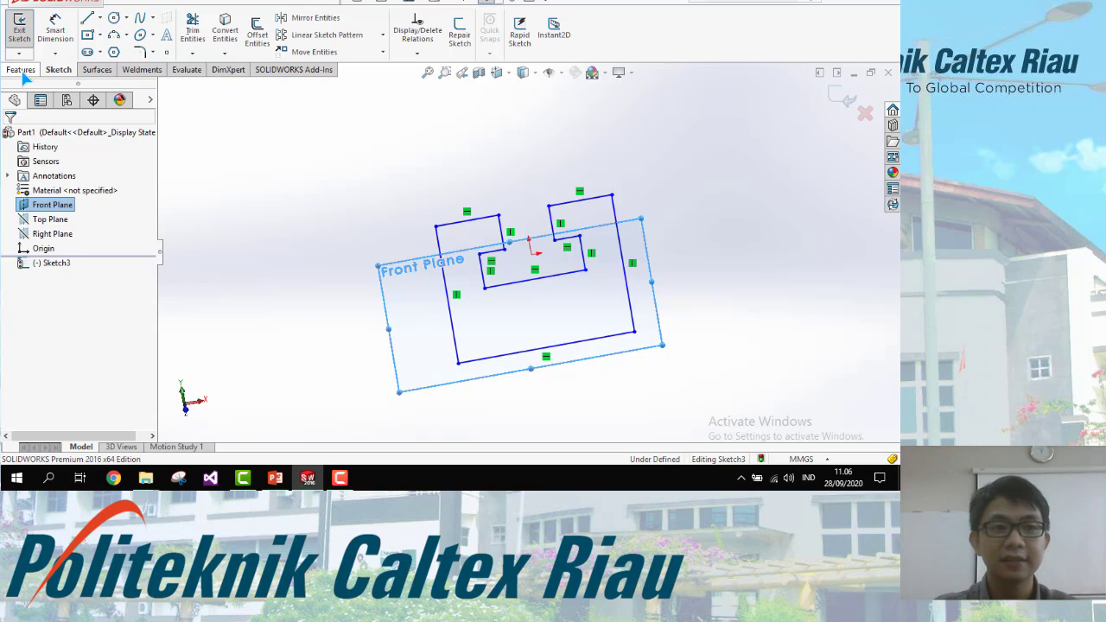
{"action": "left_click", "coordinate": [20, 70]}
{"action": "key", "text": "alt+Tab"}
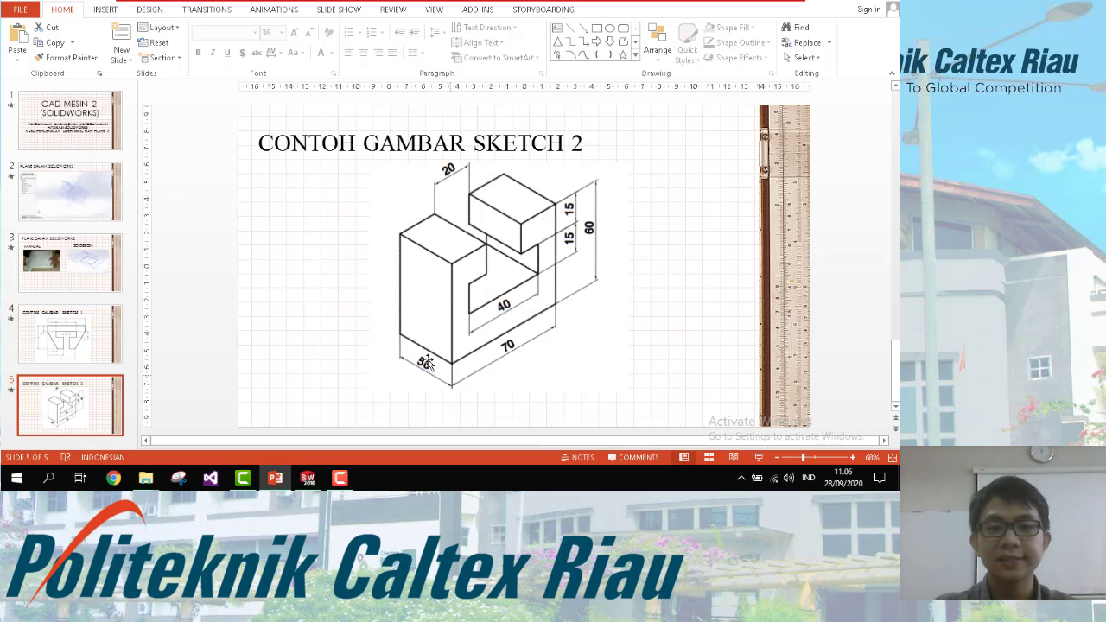
{"action": "key", "text": "alt+Tab"}
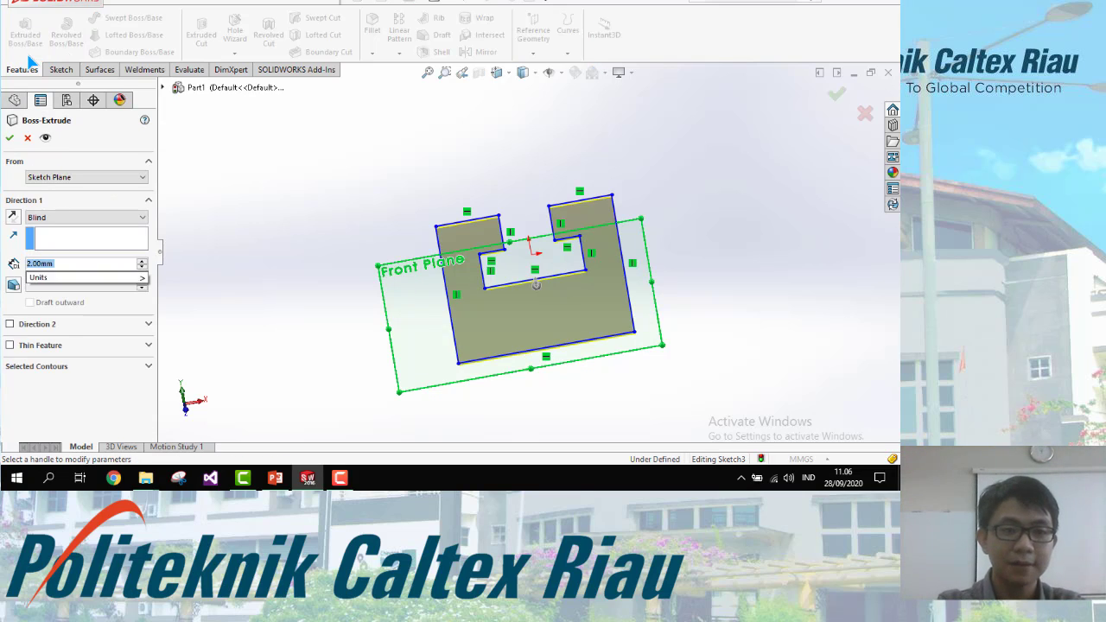
{"action": "left_click", "coordinate": [10, 137]}
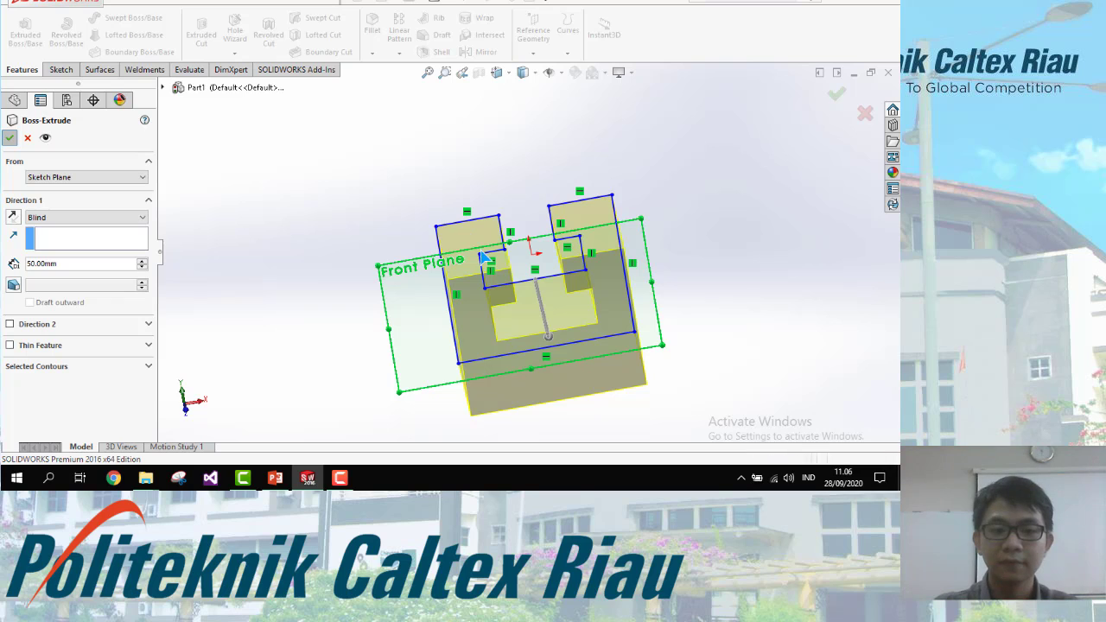
Step: Examine the extruded block from the front and at an angle, comparing its shape with the slide's drawing
{"action": "middle_click_drag", "start_coordinate": [480, 265], "coordinate": [486, 198]}
{"action": "key", "text": "space"}
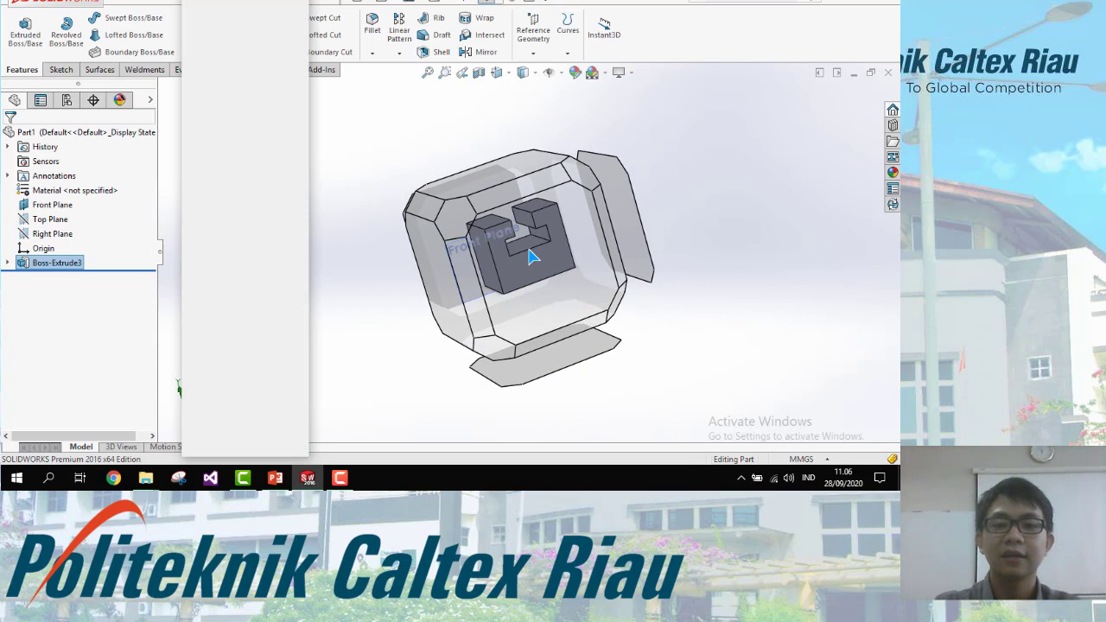
{"action": "key", "text": "alt+Tab"}
{"action": "key", "text": "alt+Tab"}
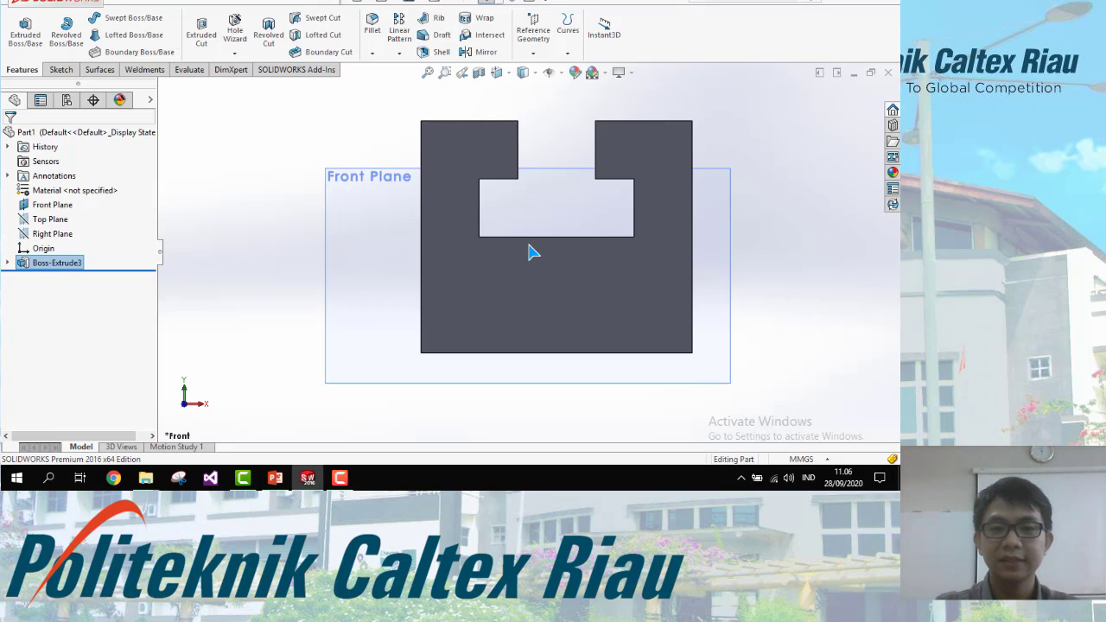
{"action": "left_click", "coordinate": [547, 208]}
{"action": "middle_click_drag", "start_coordinate": [547, 207], "coordinate": [565, 243]}
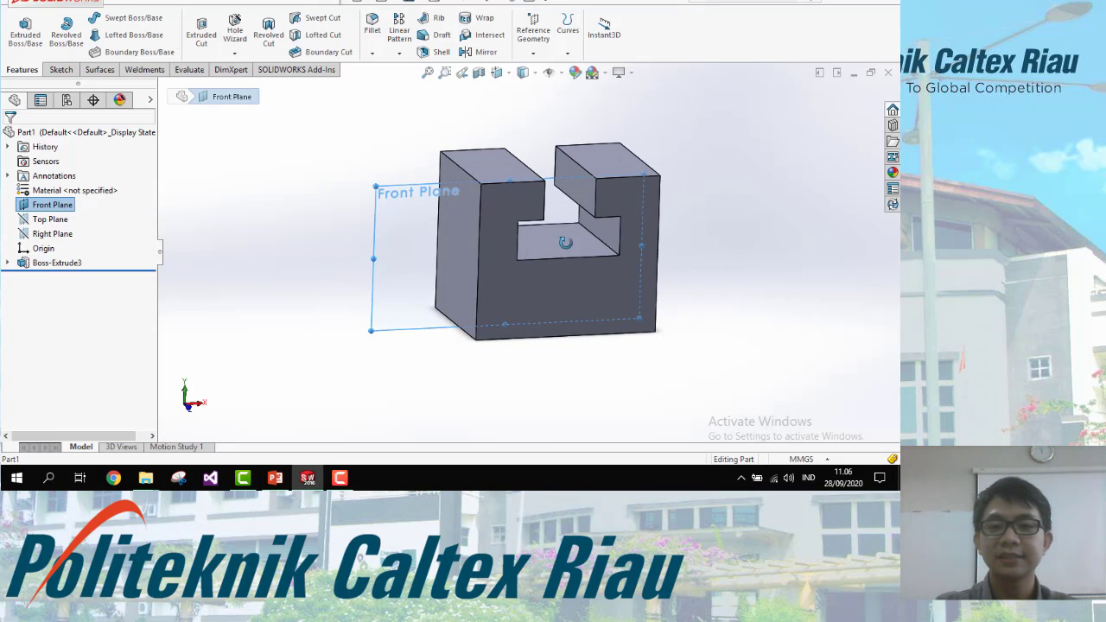
{"action": "middle_click_drag", "start_coordinate": [673, 243], "coordinate": [628, 232]}
{"action": "key", "text": "alt+Tab"}
{"action": "key", "text": "alt+Tab"}
{"action": "key", "text": "alt+Tab"}
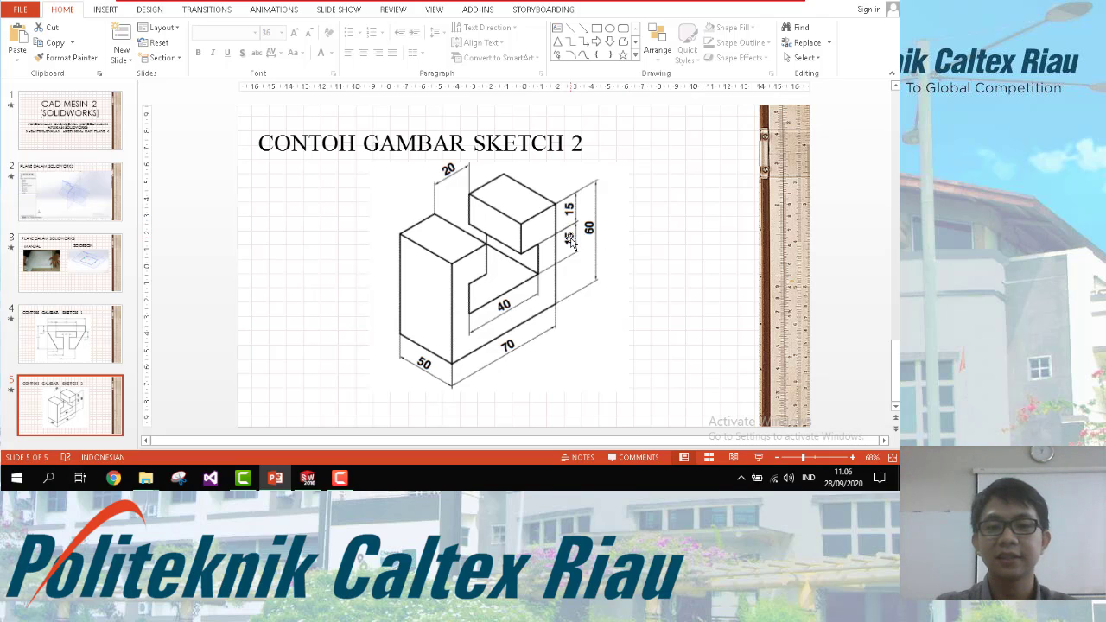
{"action": "key", "text": "alt+Tab"}
{"action": "mouse_move", "coordinate": [575, 242]}
{"action": "middle_mouse_down"}
{"action": "mouse_move", "coordinate": [578, 257]}
{"action": "mouse_move", "coordinate": [574, 223]}
{"action": "middle_mouse_up"}
Step: Inspect the slotted block from a corner view, the standard Front view and several angles around its slot and sides
{"action": "key", "text": "space"}
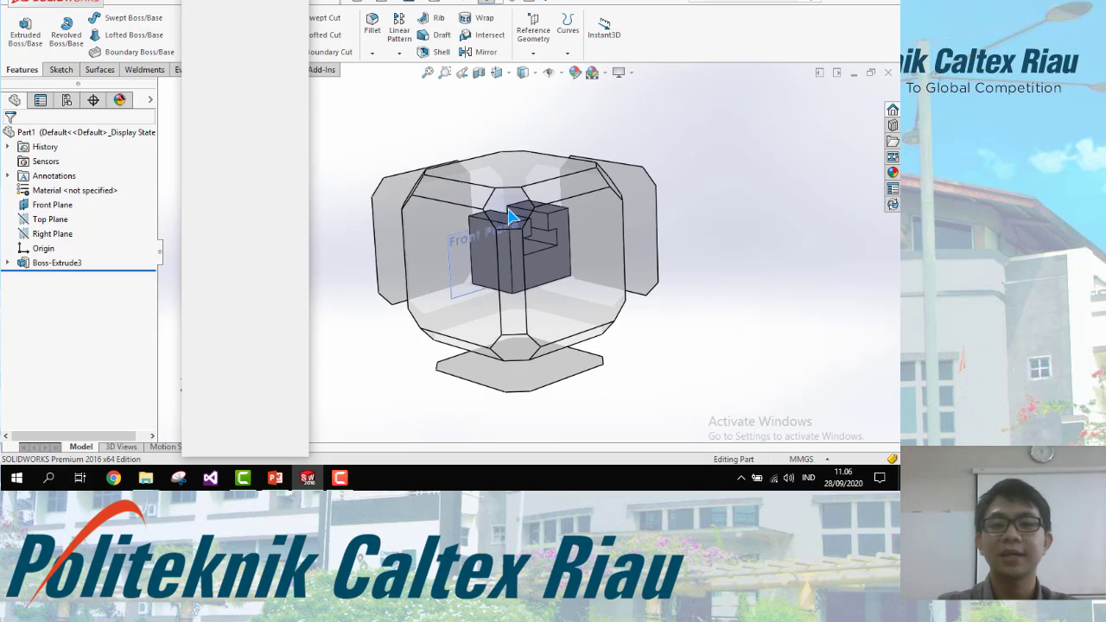
{"action": "left_click", "coordinate": [508, 217]}
{"action": "middle_click_drag", "start_coordinate": [535, 248], "coordinate": [503, 212]}
{"action": "middle_click_drag", "start_coordinate": [528, 282], "coordinate": [499, 124]}
{"action": "middle_click_drag", "start_coordinate": [527, 159], "coordinate": [630, 231]}
{"action": "key", "text": "space"}
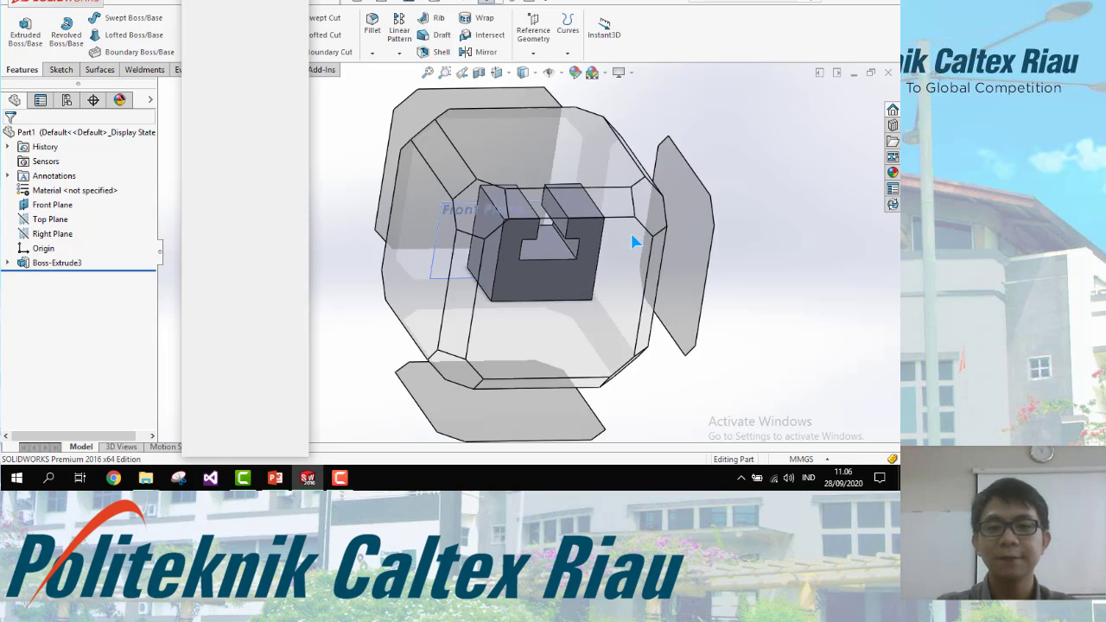
{"action": "mouse_move", "coordinate": [512, 285]}
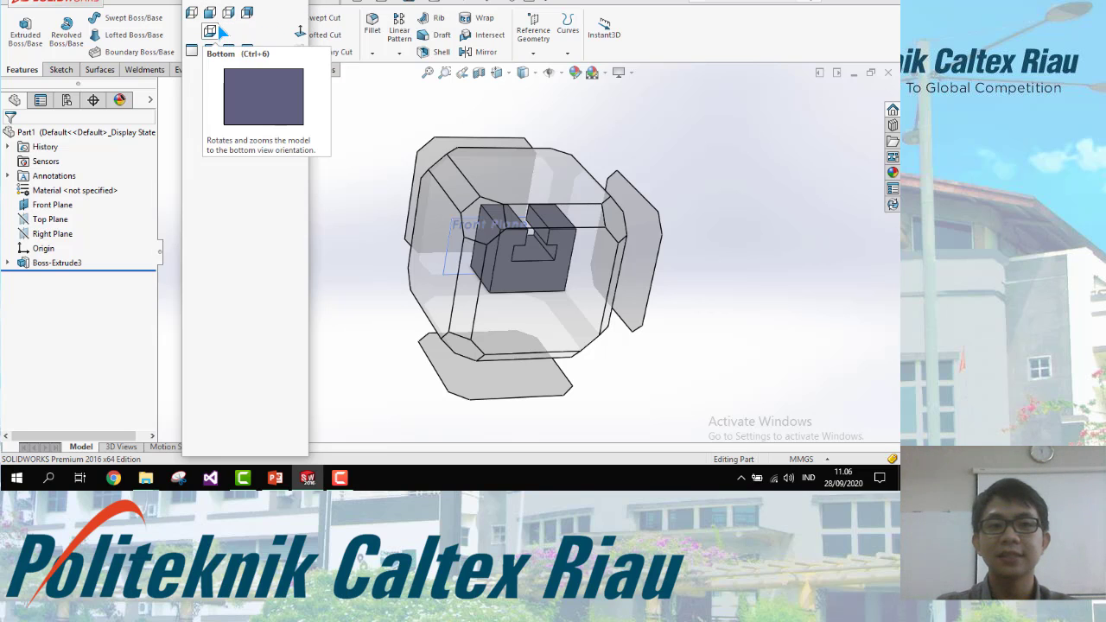
{"action": "left_click", "coordinate": [192, 12]}
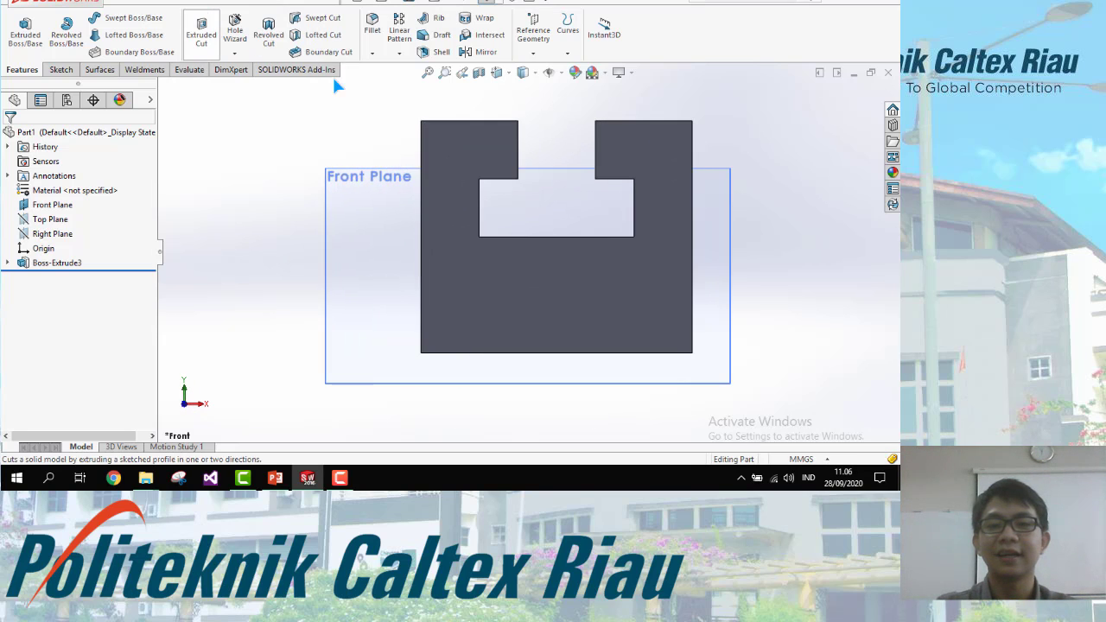
{"action": "scroll", "coordinate": [438, 147], "scroll_direction": "up", "scroll_amount": 3}
{"action": "middle_click_drag", "start_coordinate": [449, 166], "coordinate": [591, 149]}
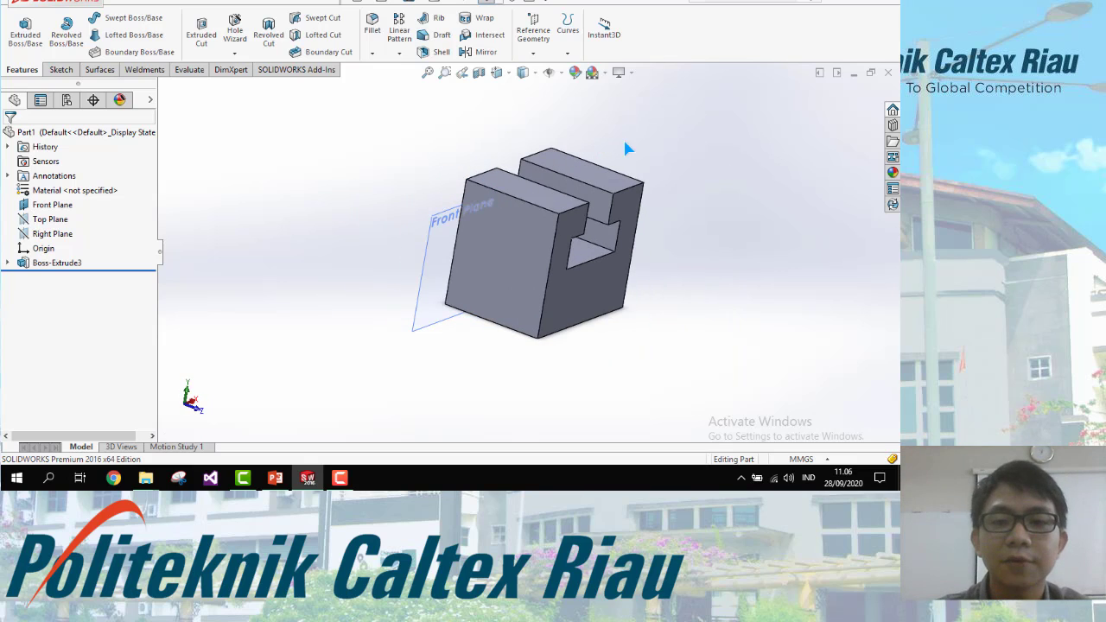
{"action": "middle_click_drag", "start_coordinate": [628, 148], "coordinate": [541, 259]}
{"action": "scroll", "coordinate": [559, 226], "scroll_direction": "down", "scroll_amount": 2}
{"action": "scroll", "coordinate": [566, 258], "scroll_direction": "up", "scroll_amount": 2}
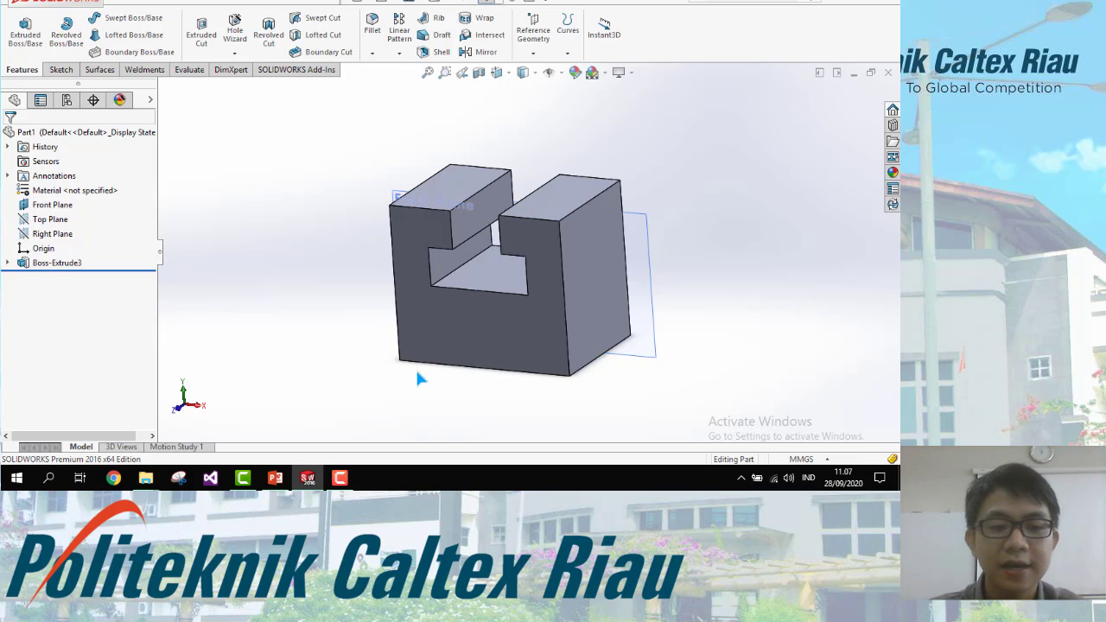